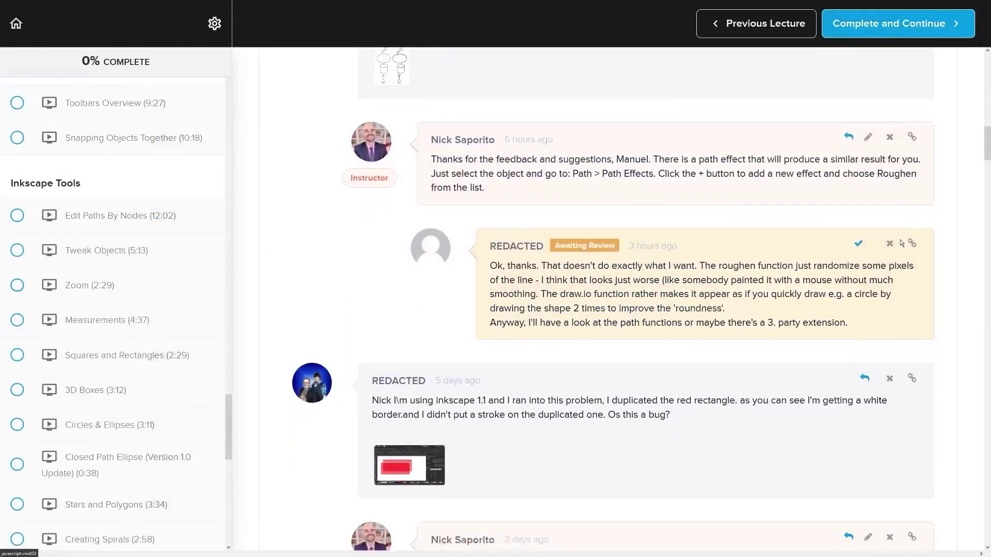
scroll(900, 239, "down", 10)
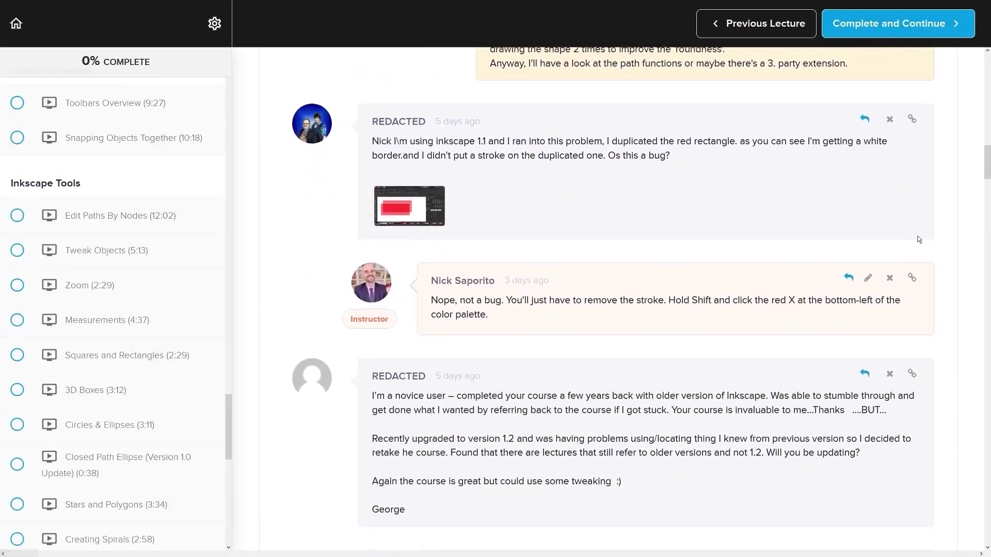
scroll(925, 236, "down", 5)
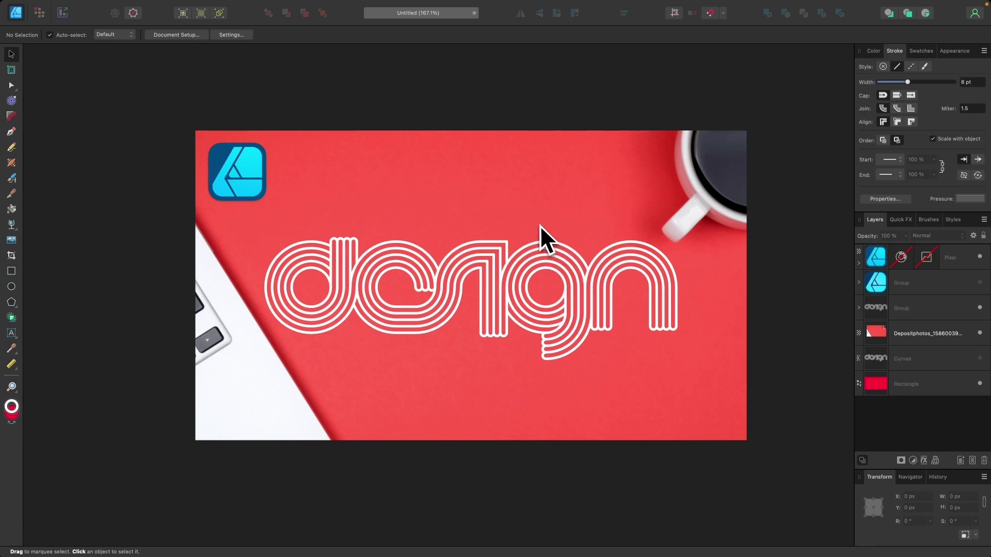
Step: Create a new document from the QFHD web preset, 3840 × 2160 px
key("super+n")
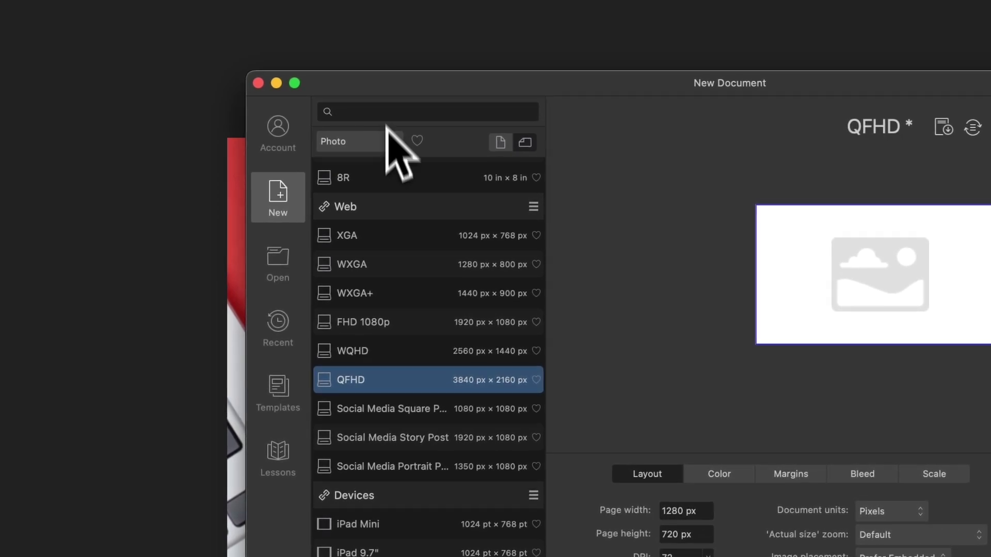
left_click(361, 381)
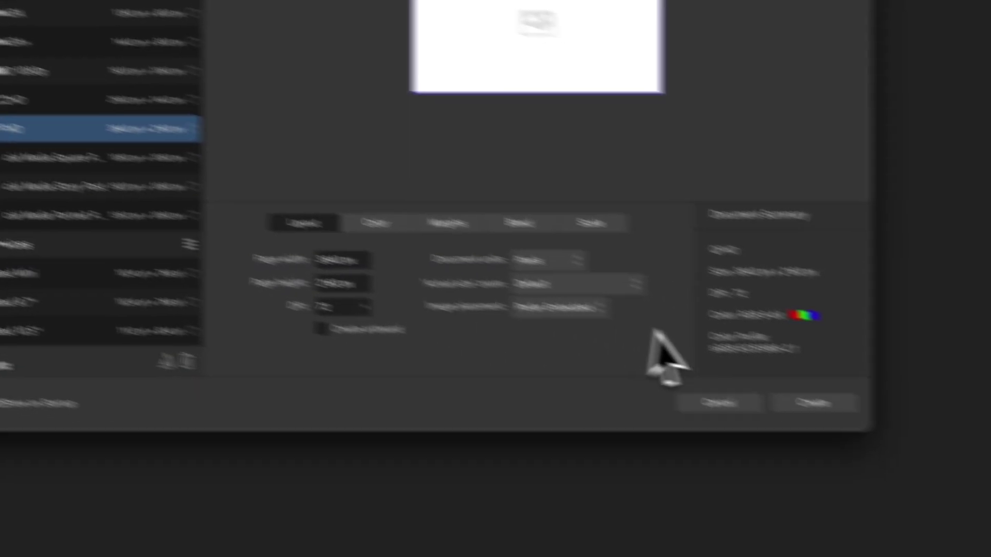
left_click(813, 403)
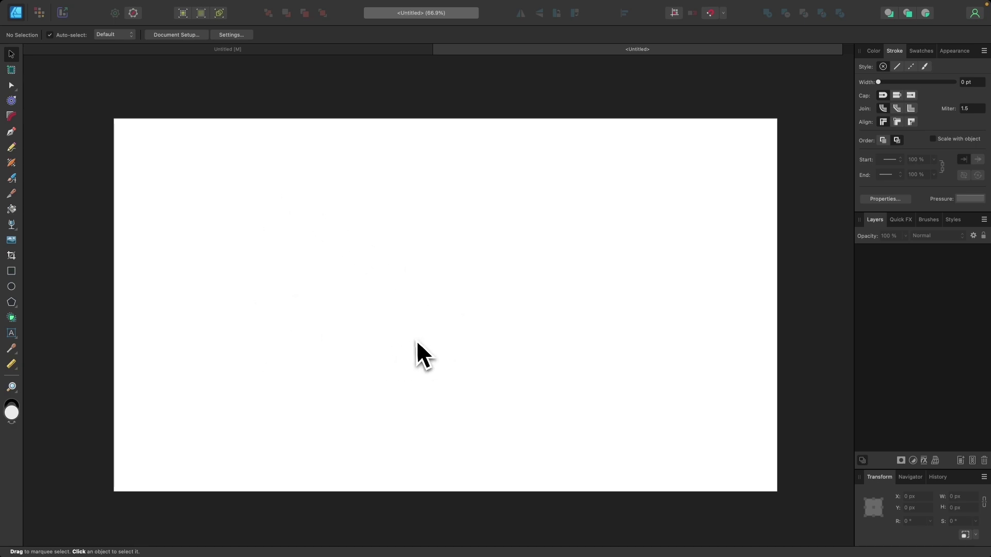
Step: Show the grid on the blank document
mouse_move(187, 14)
left_click(234, 5)
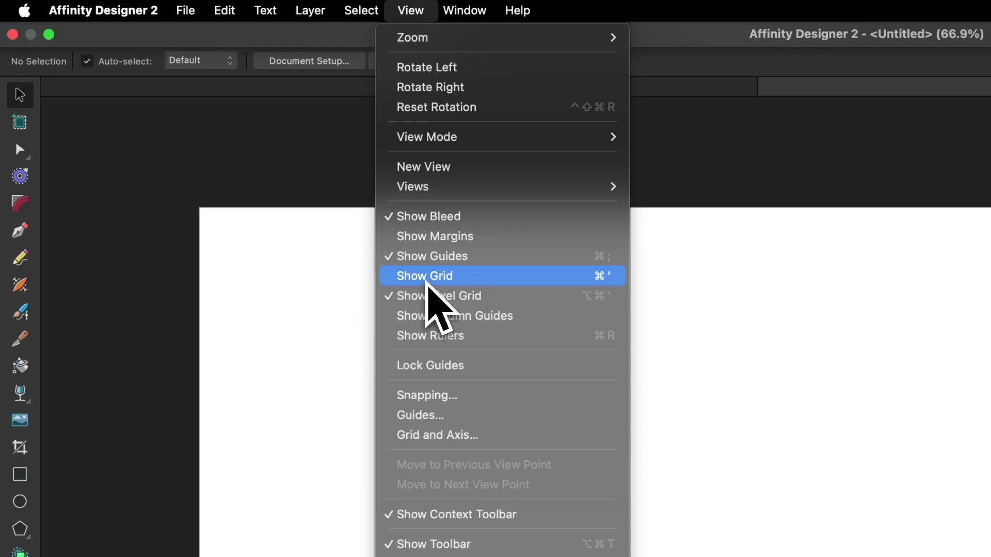
left_click(426, 281)
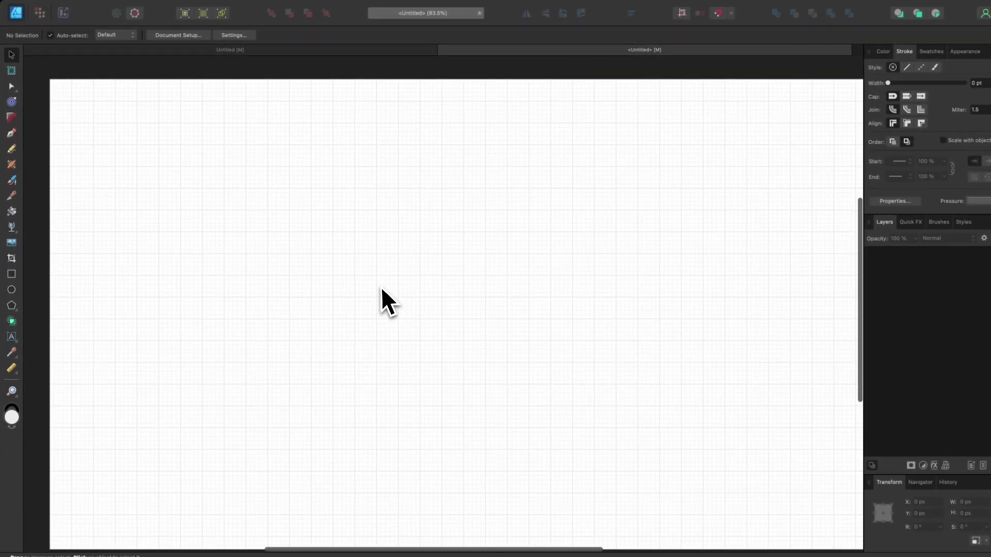
scroll(376, 284, "down", 3)
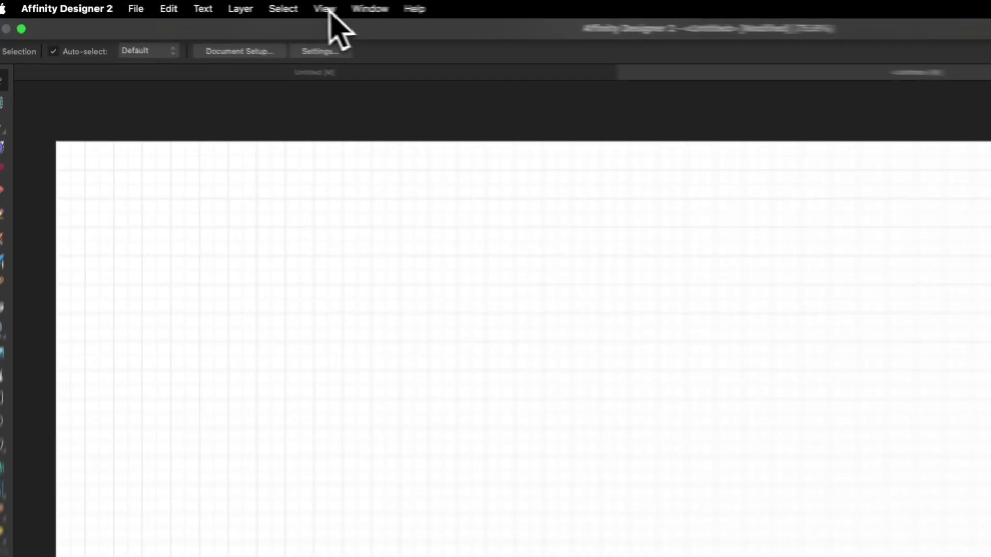
Step: Set the document grid to Basic mode with a spacing of 50 px
left_click(232, 6)
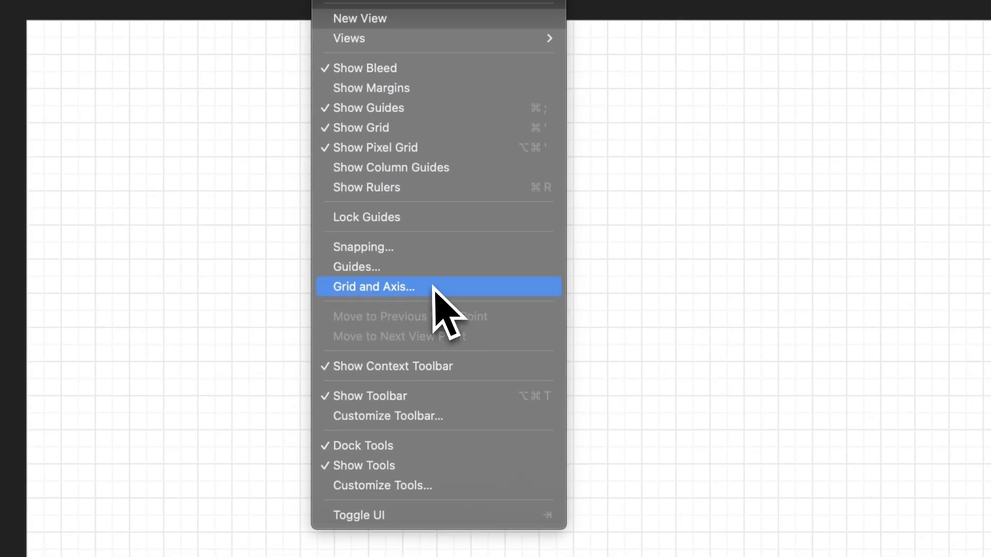
left_click(456, 434)
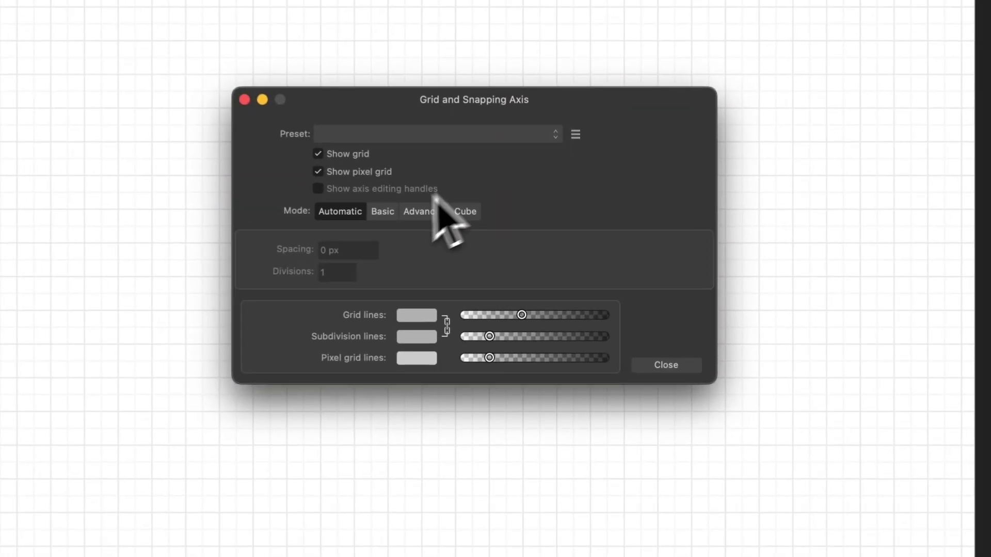
left_click(457, 234)
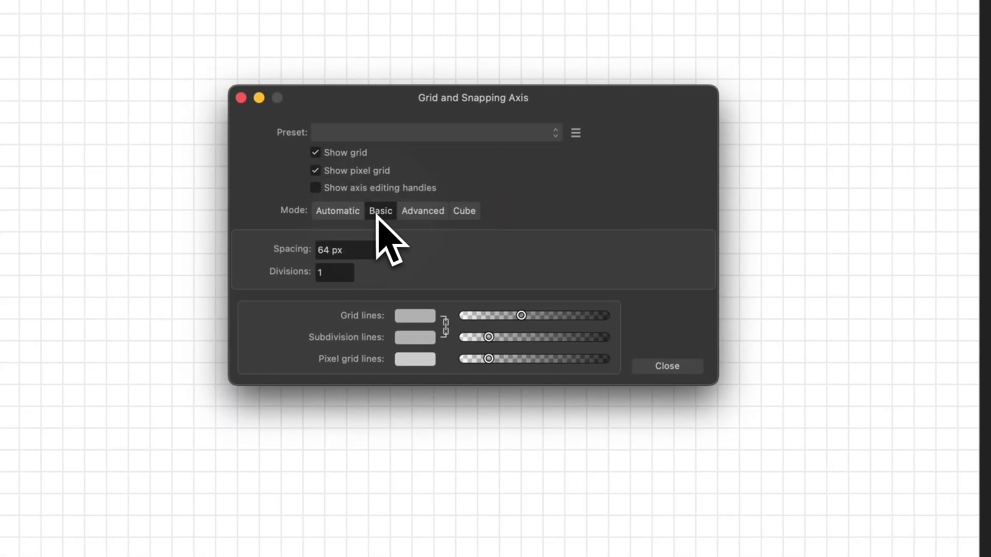
left_click(331, 251)
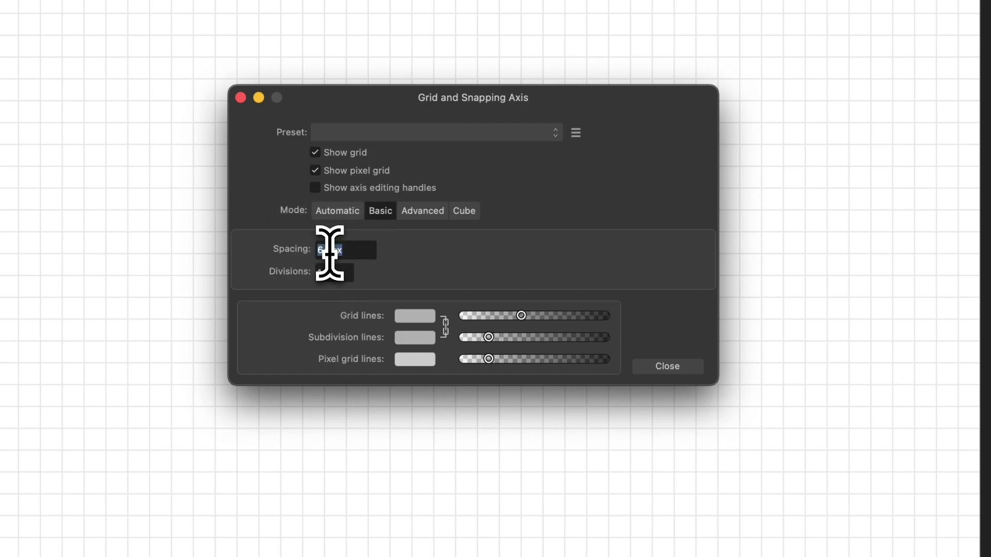
type("50")
key("Return")
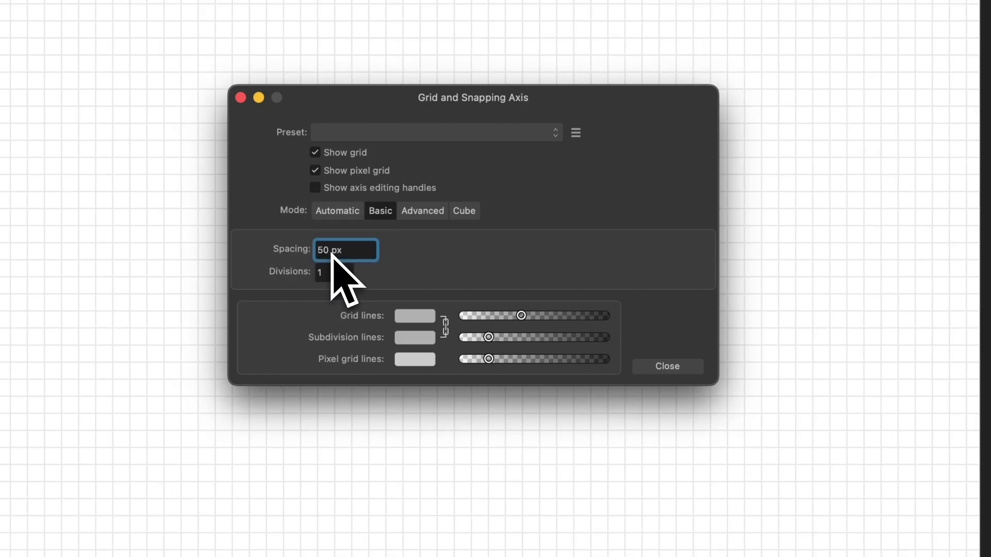
left_click(667, 369)
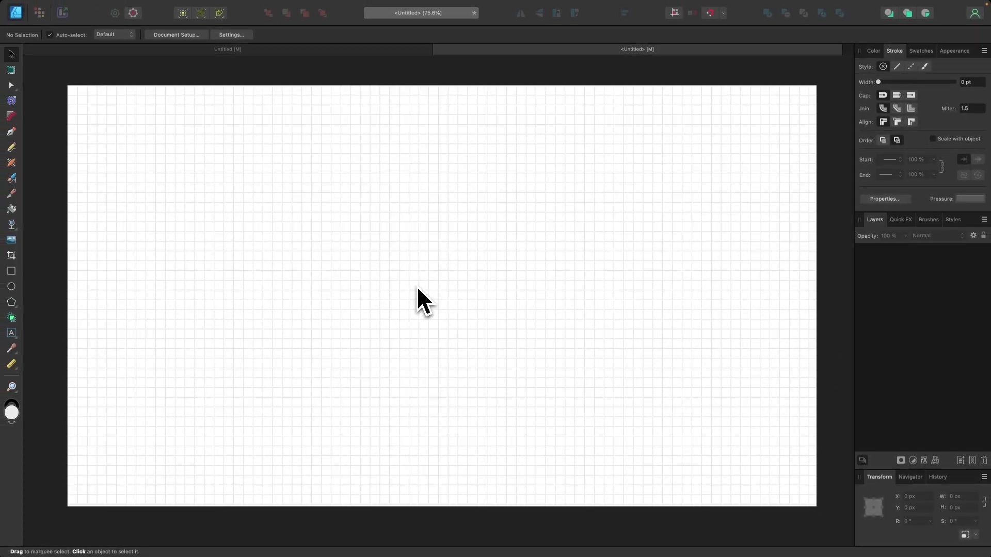
Step: Turn on snapping and check the snapping options, including snap to grid
key("super+1")
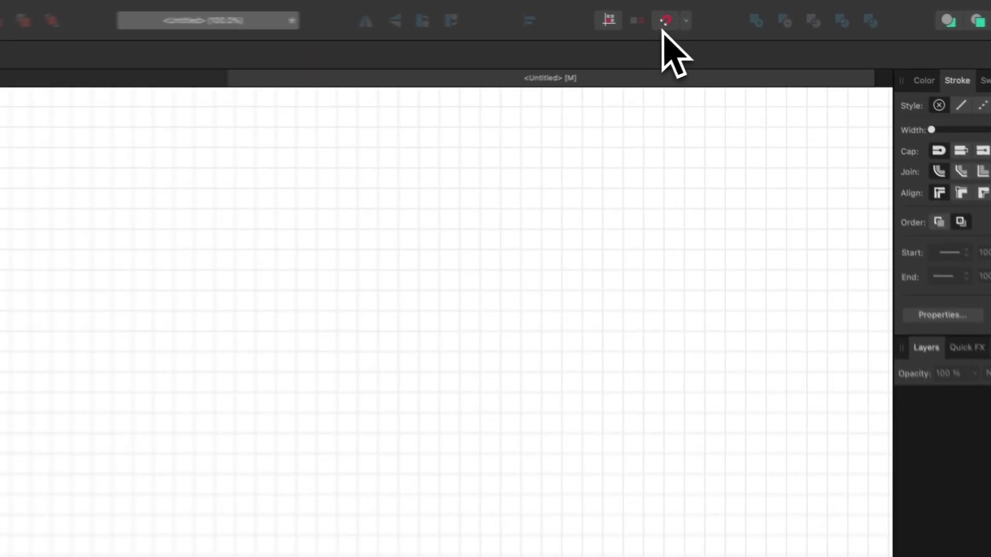
left_click(665, 23)
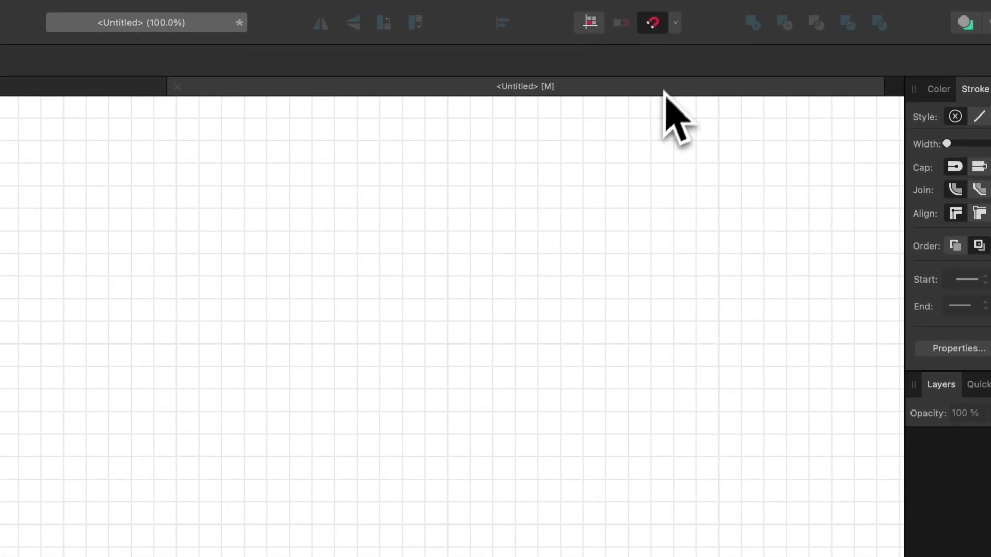
left_click(677, 24)
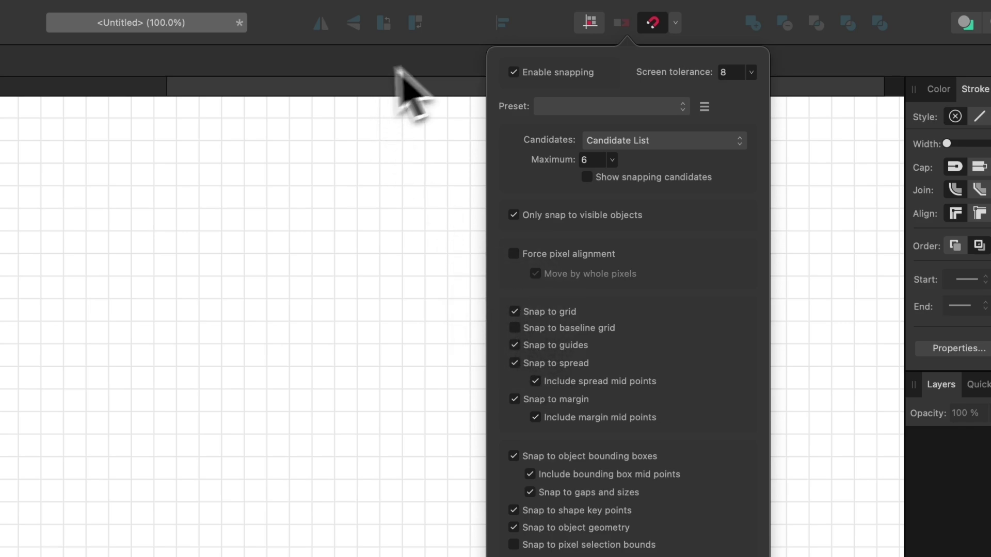
left_click(589, 24)
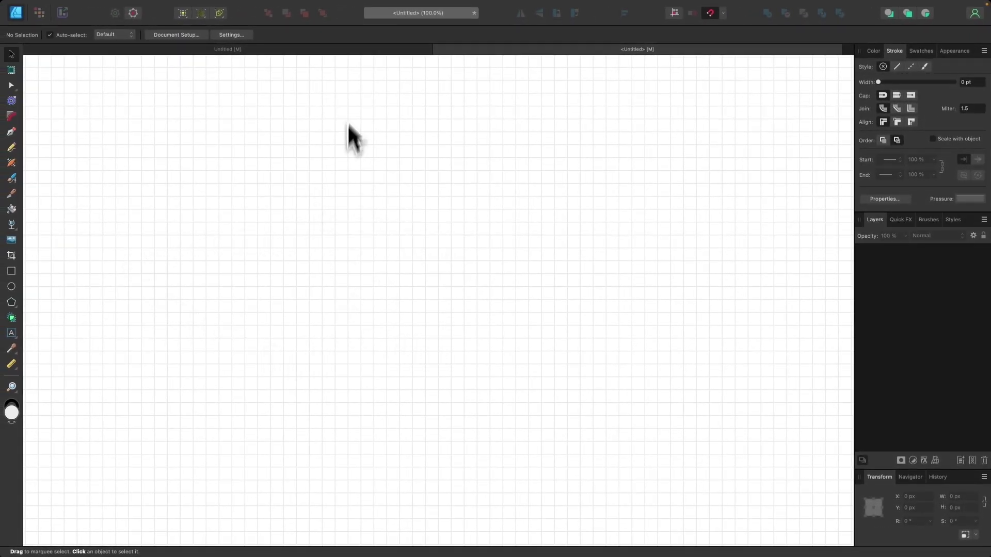
left_click(366, 48)
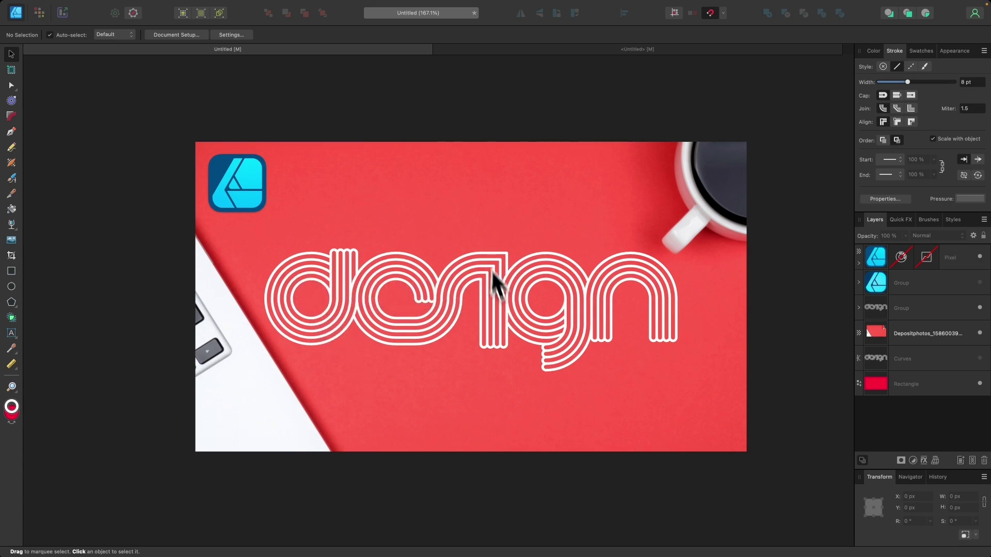
key("ctrl+Tab")
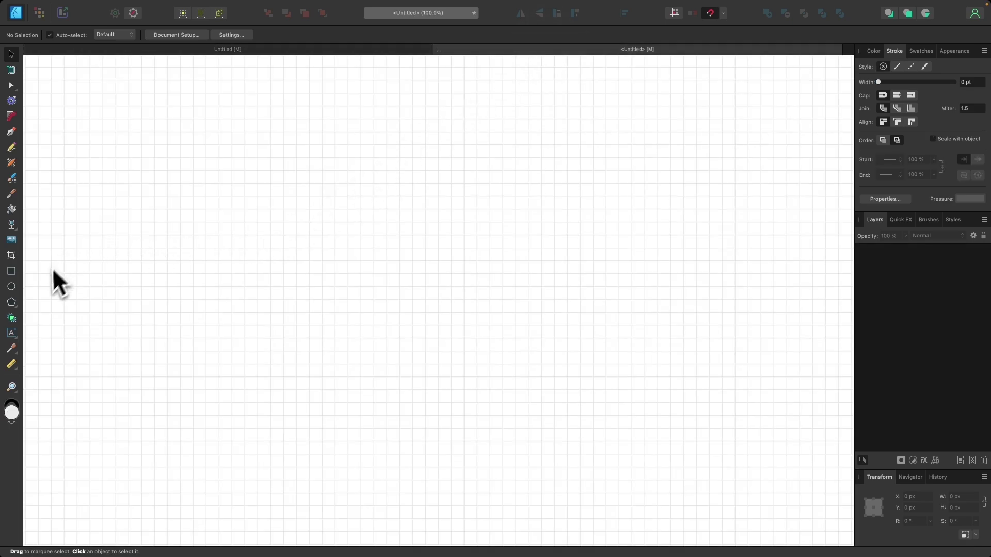
Step: Draw a 300 px circle snapped to the grid near the middle of the page
left_click(12, 287)
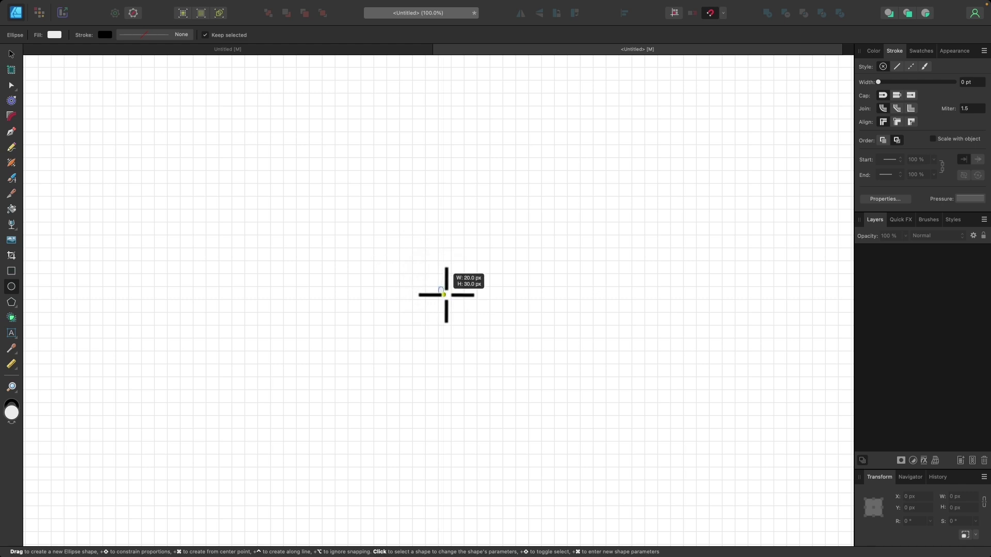
mouse_move(452, 300)
left_mouse_down()
mouse_move(459, 302)
mouse_move(440, 294)
mouse_move(505, 331)
mouse_move(466, 313)
mouse_move(474, 319)
mouse_move(483, 308)
left_mouse_up()
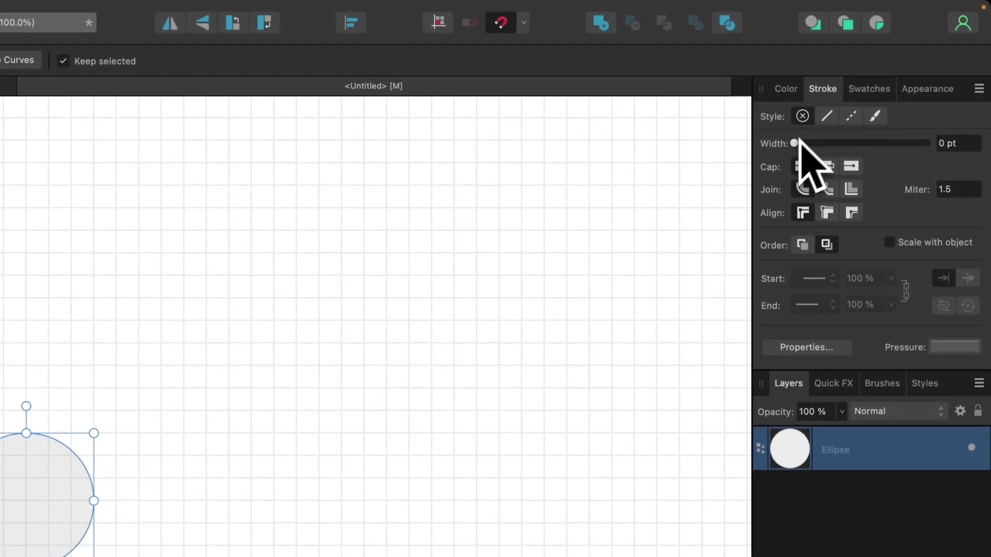
Step: Give the circle a solid 25 pt stroke and remove its fill
left_click(826, 118)
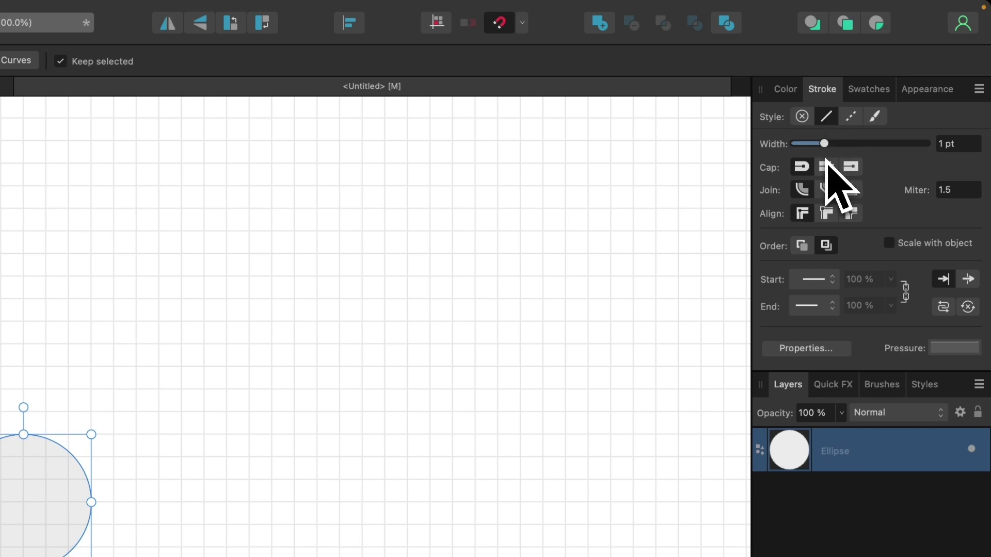
left_click_drag(827, 149, 879, 154)
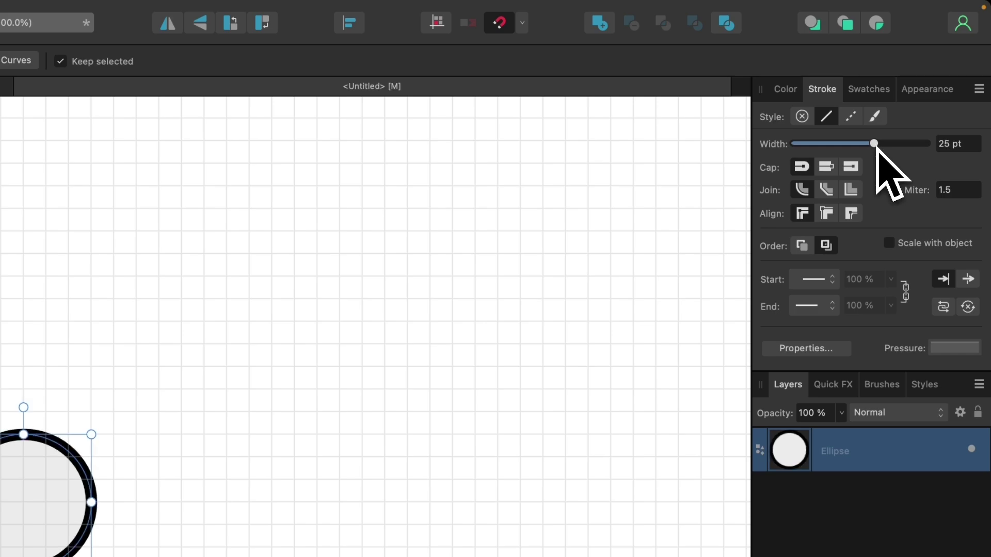
left_click(792, 91)
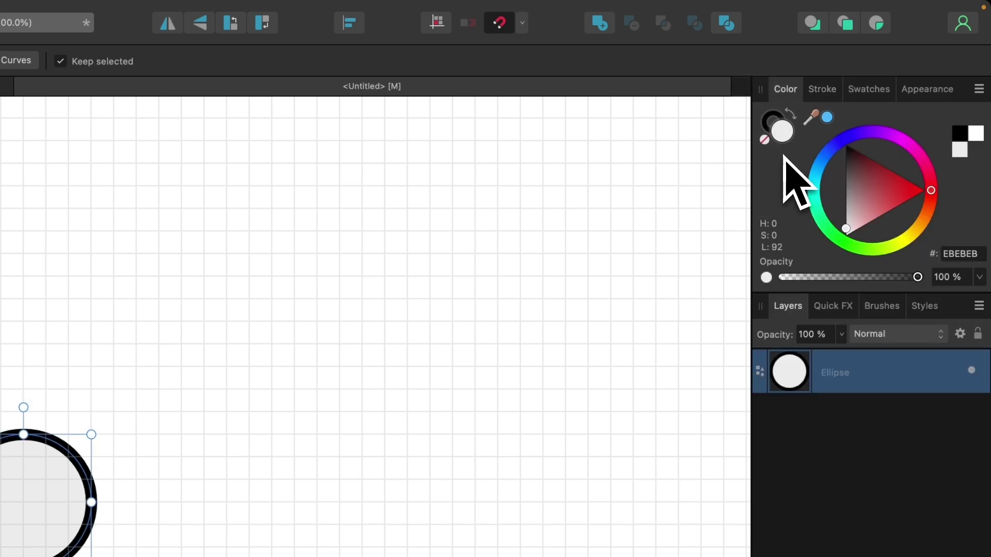
left_click(765, 139)
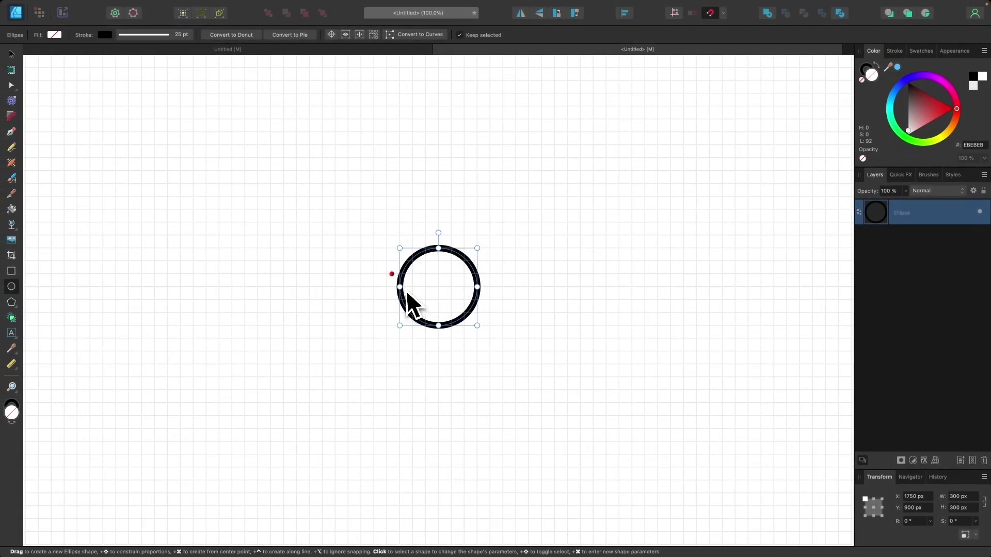
Step: Draw four more circles from the first circle's centre, with diameters of 400, 500, 600 and 700 px
left_click(12, 51)
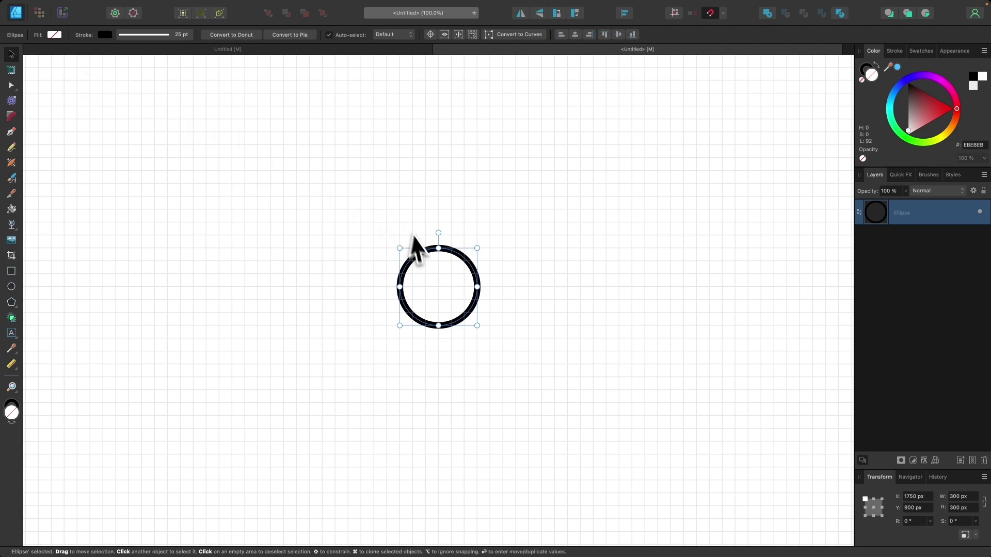
left_click(7, 291)
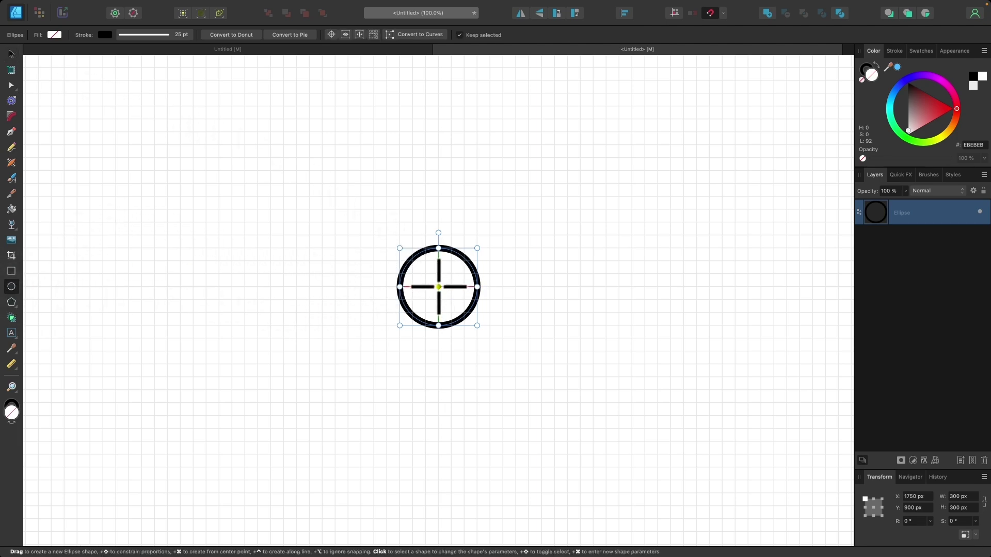
left_click_drag(438, 287, 491, 337)
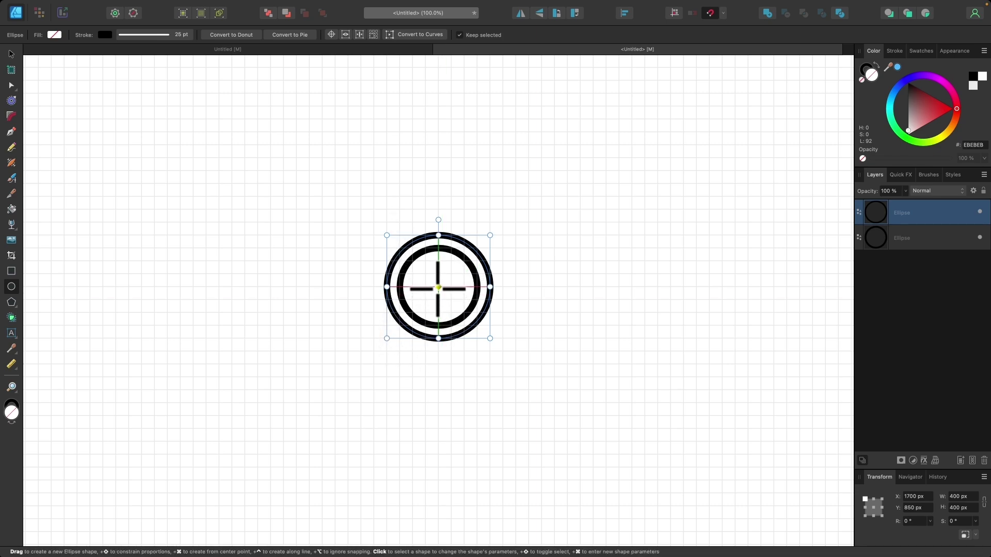
left_click_drag(438, 287, 509, 349)
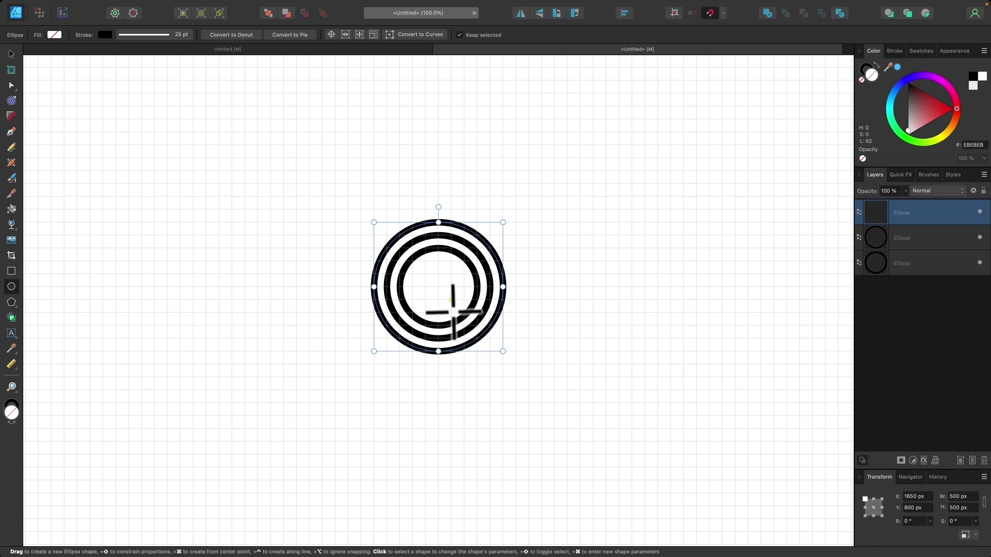
left_click_drag(438, 287, 517, 363)
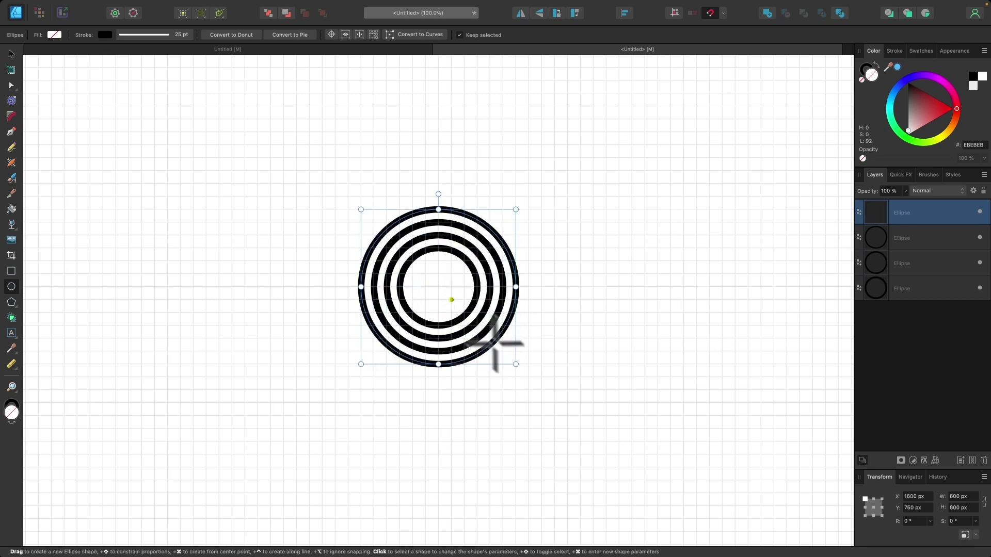
left_click_drag(438, 287, 532, 375)
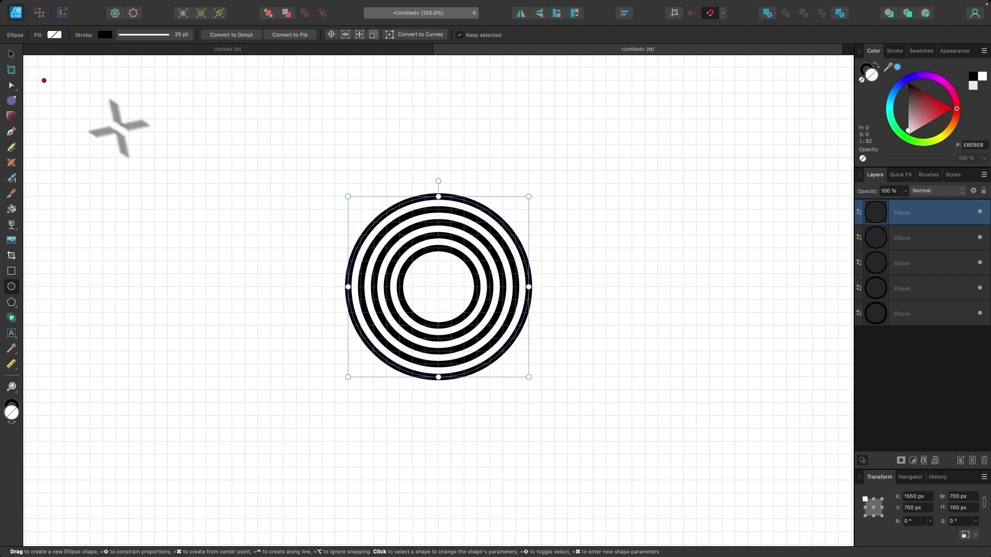
Step: Select all five concentric circles and convert them to curves
left_click(11, 54)
left_click_drag(663, 413, 248, 143)
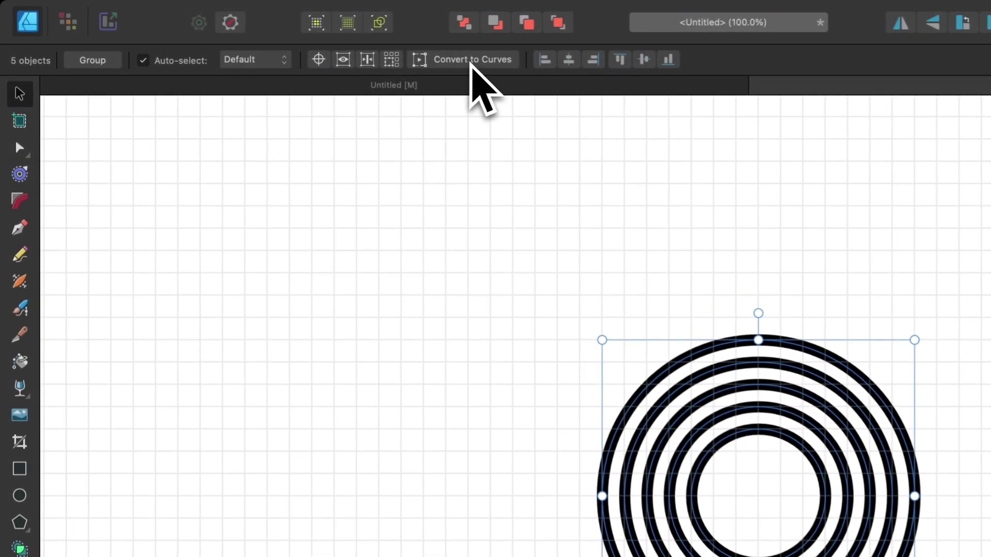
left_click(471, 60)
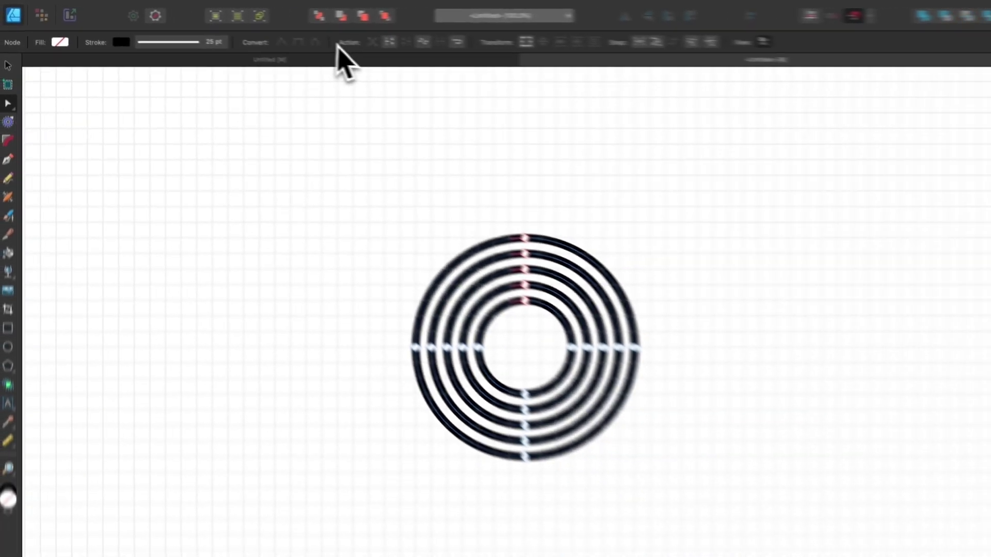
Step: Select all nodes of the five concentric circles and break the curves into separate quarter arcs
left_click_drag(289, 181, 795, 482)
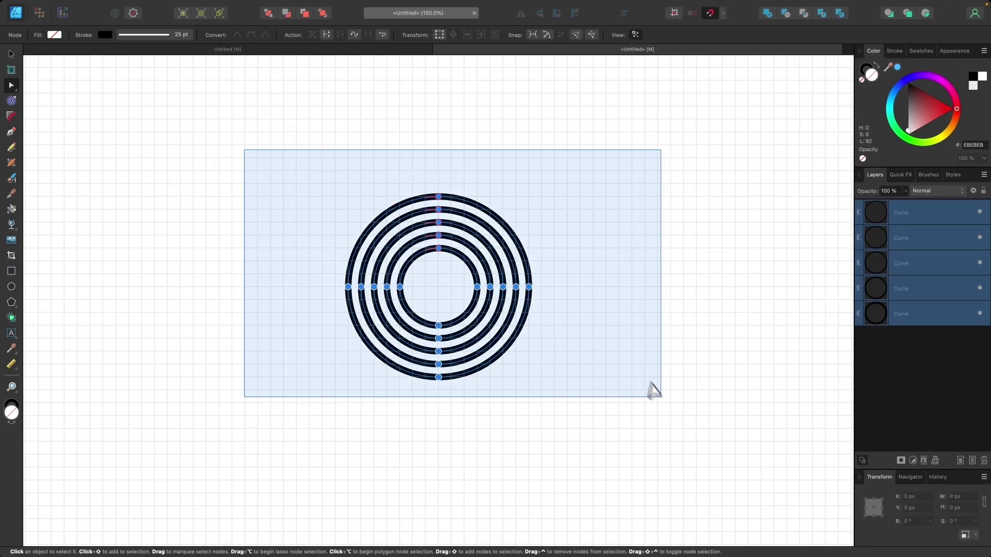
left_click_drag(661, 397, 677, 442)
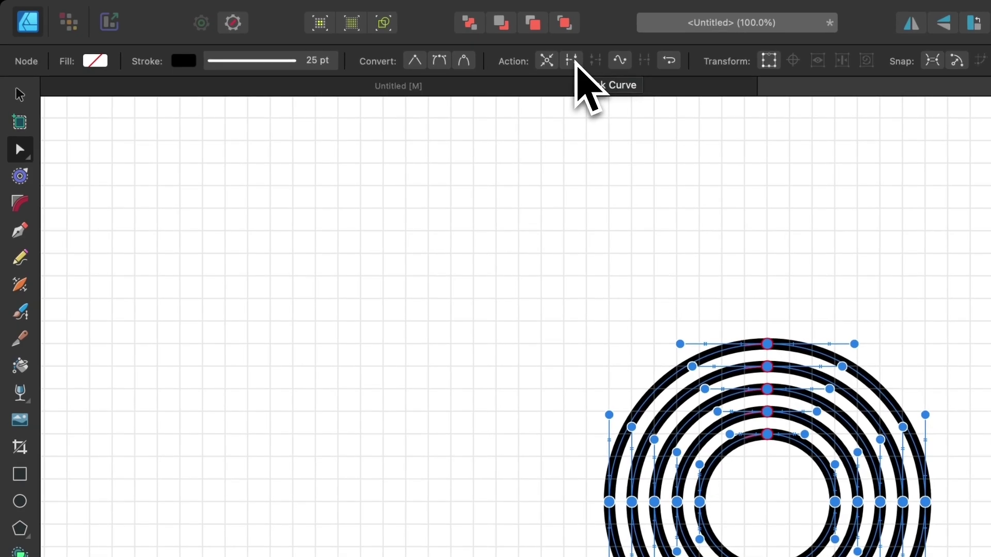
left_click(572, 61)
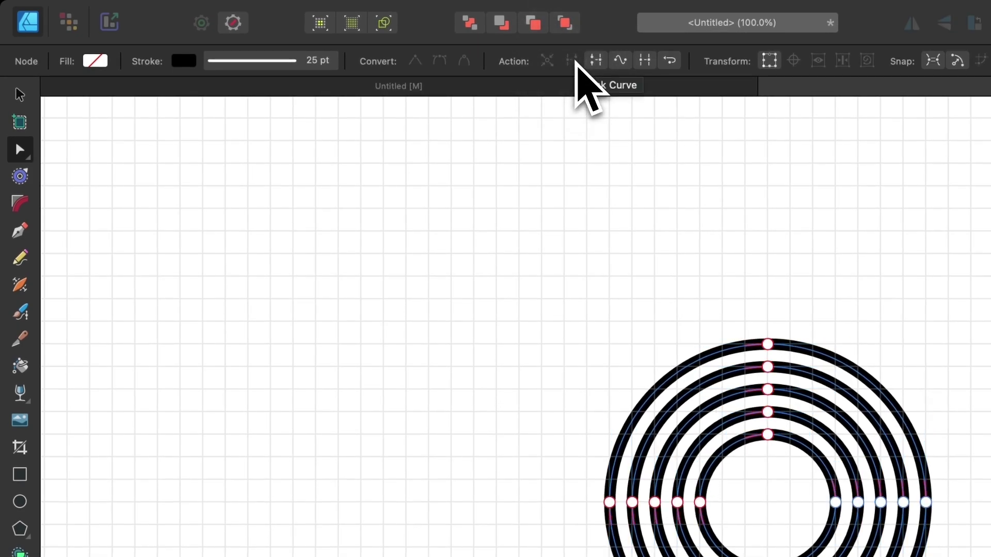
Step: Reduce the opacity of all the quarter arcs to 50 % and deselect them
left_click(19, 80)
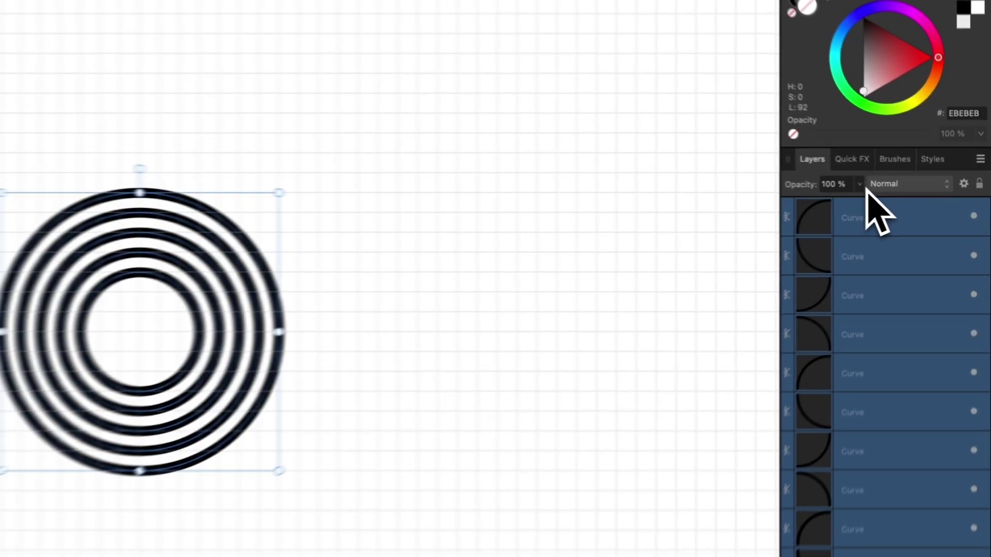
left_click(906, 191)
left_click_drag(904, 202, 904, 201)
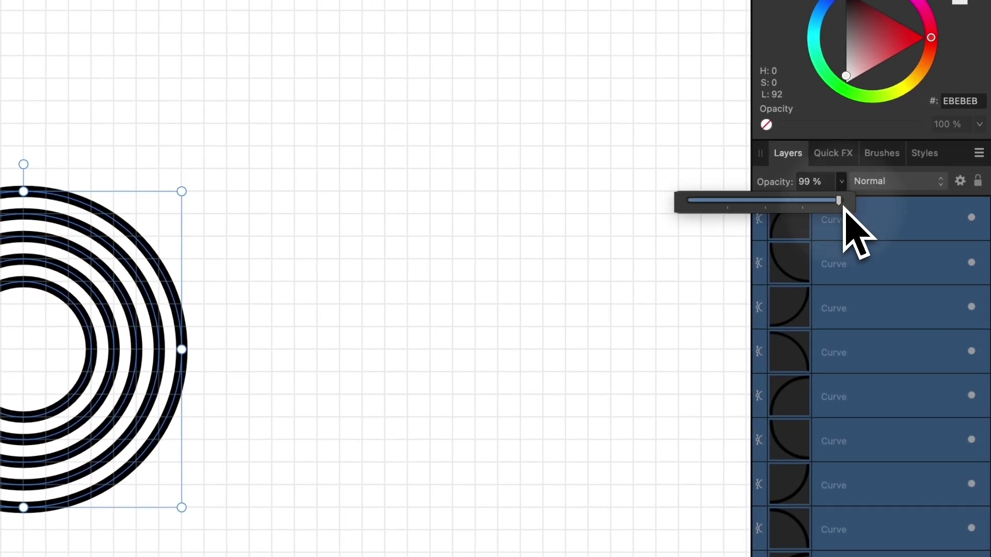
left_click_drag(844, 206, 768, 210)
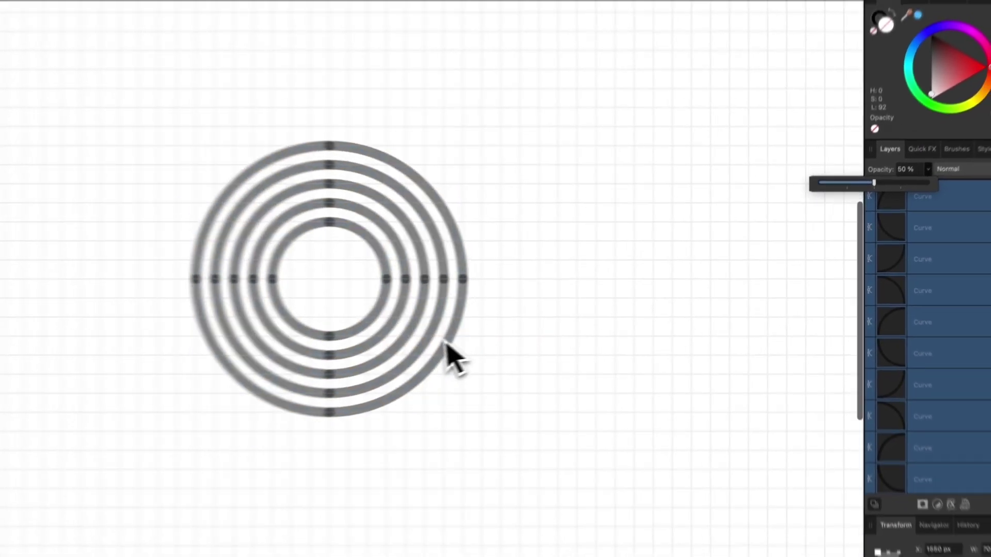
left_click(590, 312)
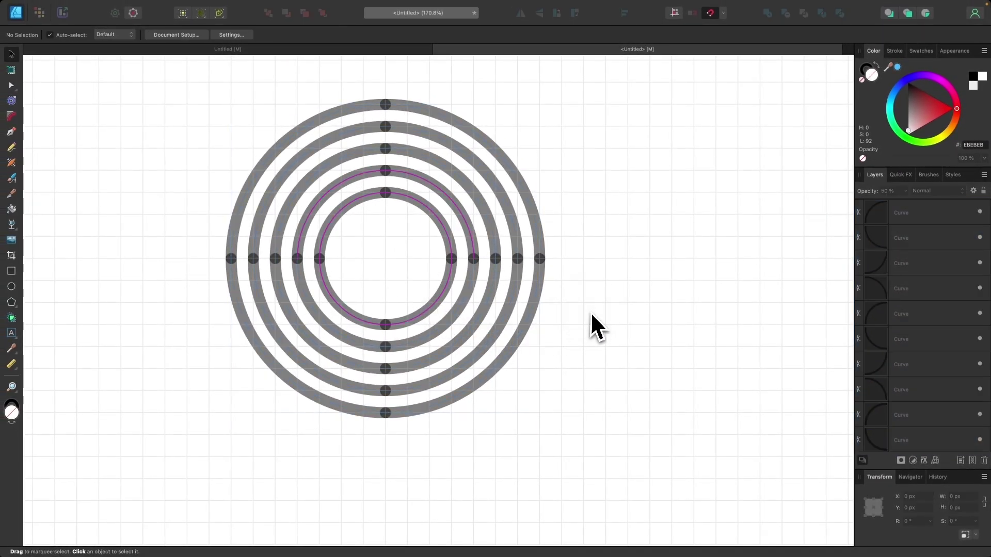
Step: Try moving the outermost lower-right quarter arc away from the circles, and undo the move
left_click_drag(537, 322, 568, 363)
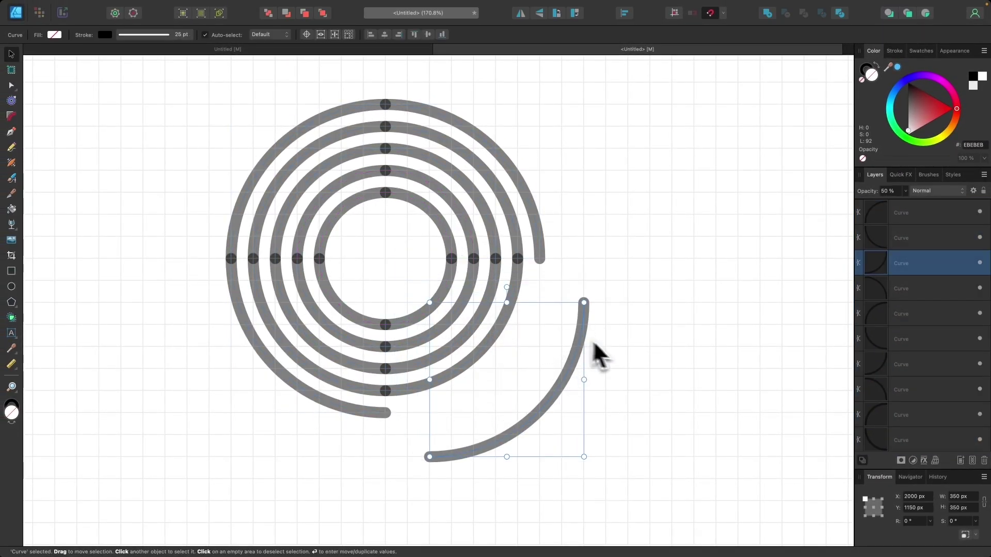
key("super+z")
scroll(618, 349, "down", 3)
scroll(534, 324, "right", 2)
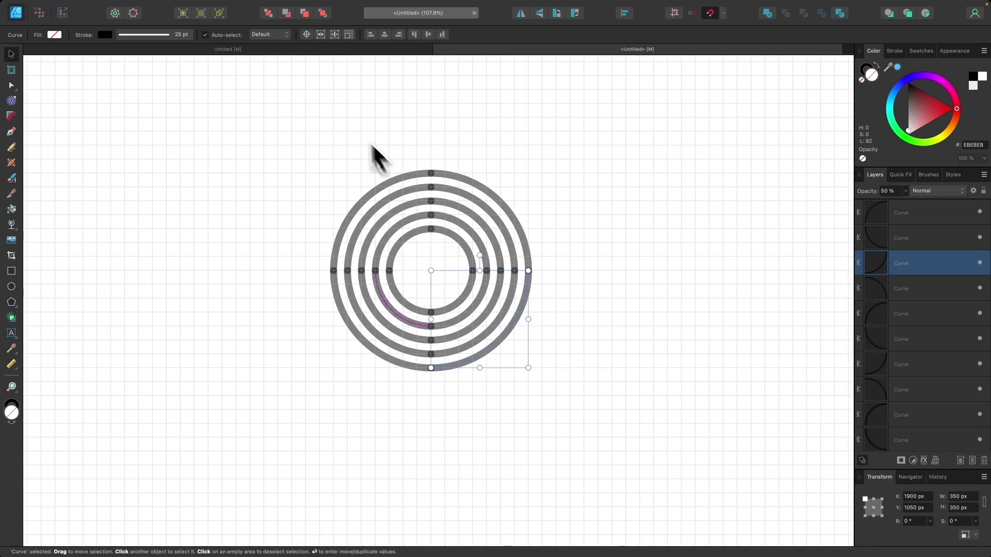
Step: Check the finished "design" lettering example, and move all the concentric arcs to the page's top-left corner at X 0, Y 0 px
left_click(331, 48)
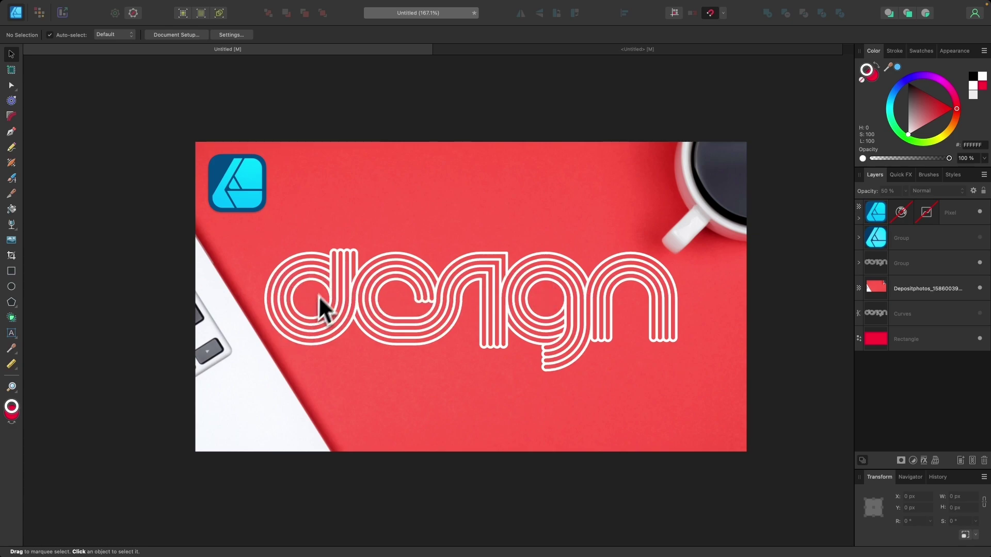
left_click(549, 49)
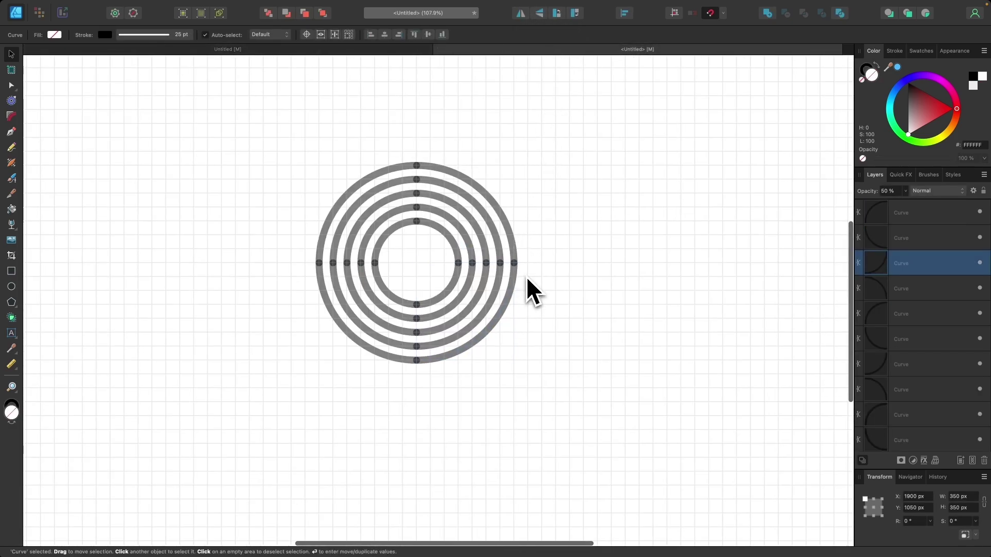
scroll(525, 277, "down", 5)
left_click_drag(551, 343, 392, 224)
scroll(382, 217, "up", 2)
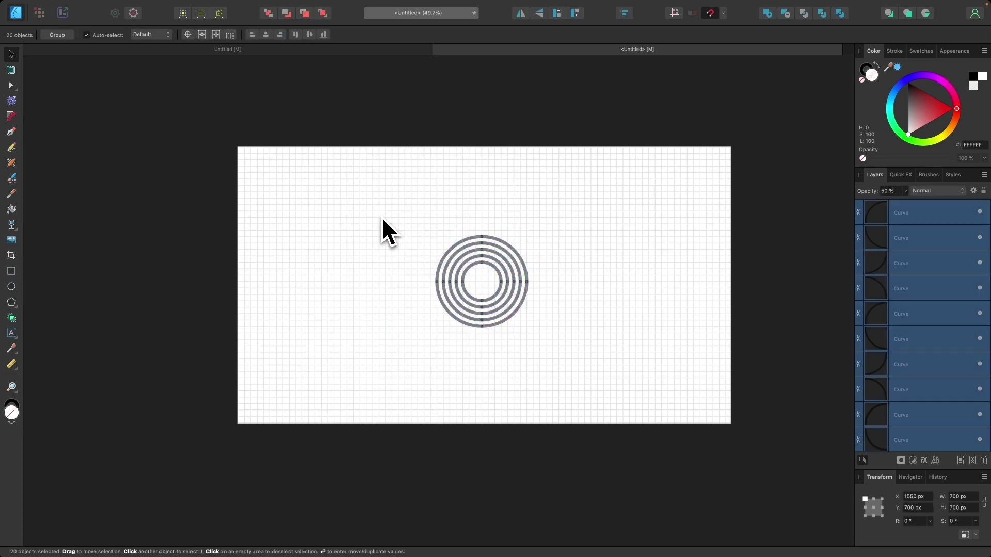
left_click_drag(469, 252, 269, 163)
scroll(341, 268, "up", 3)
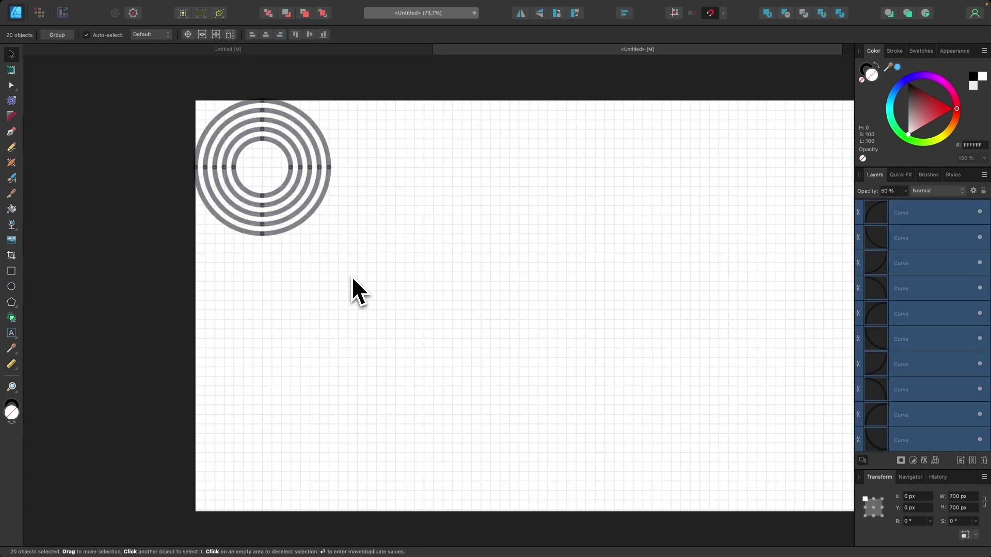
Step: Duplicate the concentric arcs below the original set at about X 175, Y 1000 px, and examine the "d" in the finished lettering example
scroll(352, 275, "up", 1)
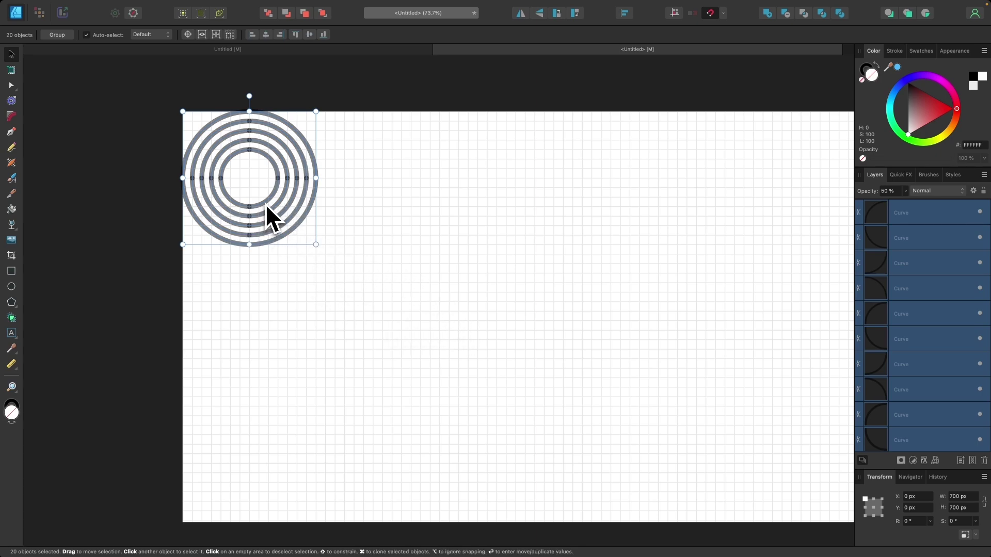
mouse_move(265, 204)
left_mouse_down()
mouse_move(327, 217)
mouse_move(401, 340)
mouse_move(371, 371)
mouse_move(298, 392)
left_mouse_up()
scroll(294, 382, "up", 3)
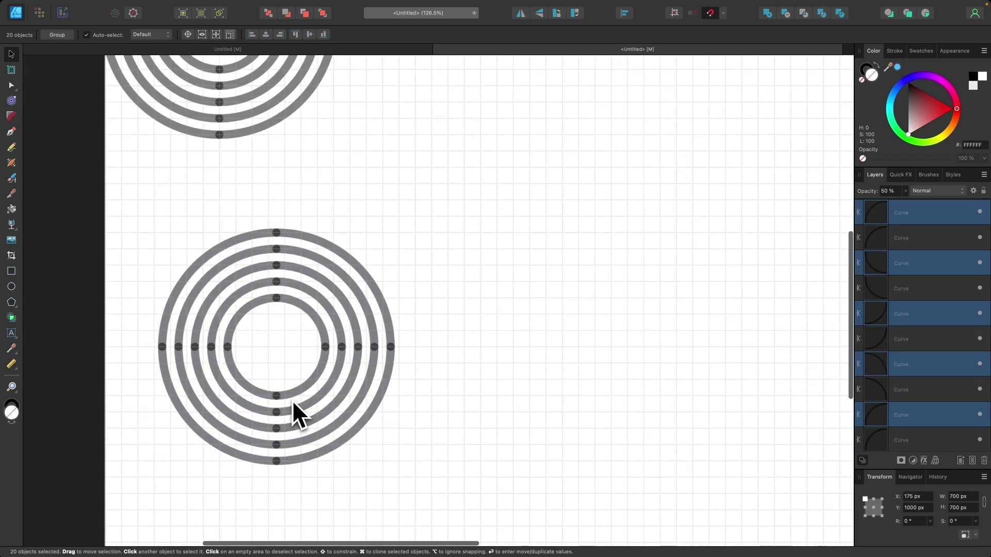
left_click(277, 49)
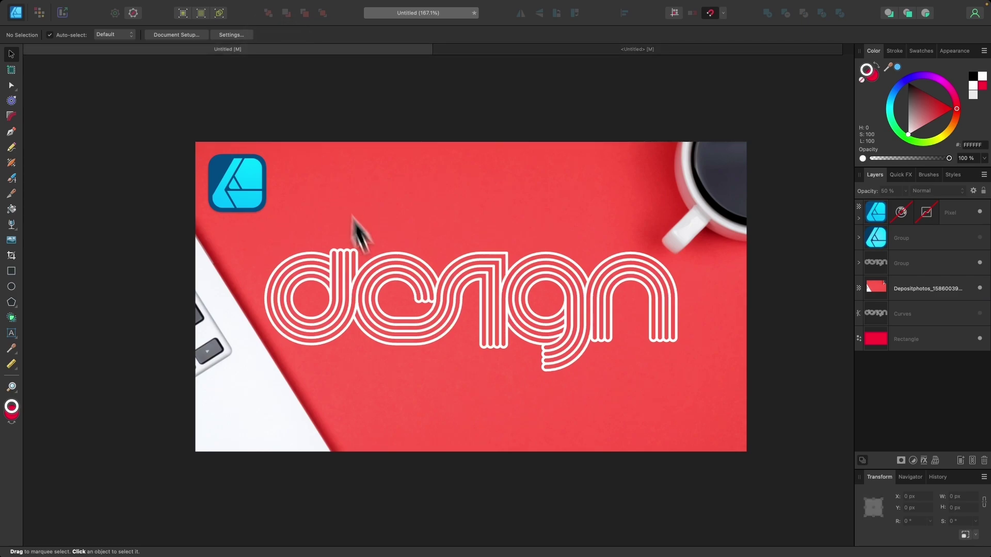
scroll(370, 304, "up", 4)
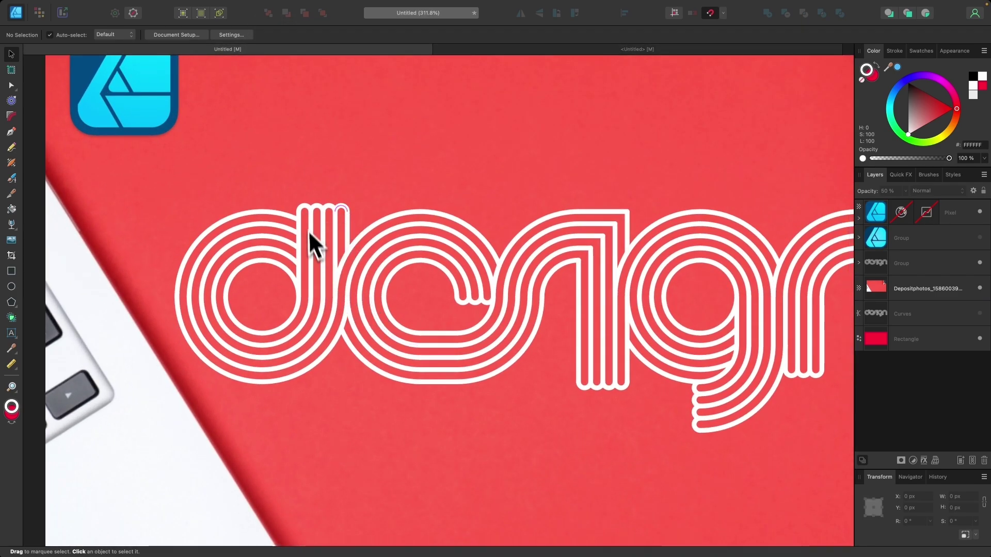
left_click(522, 48)
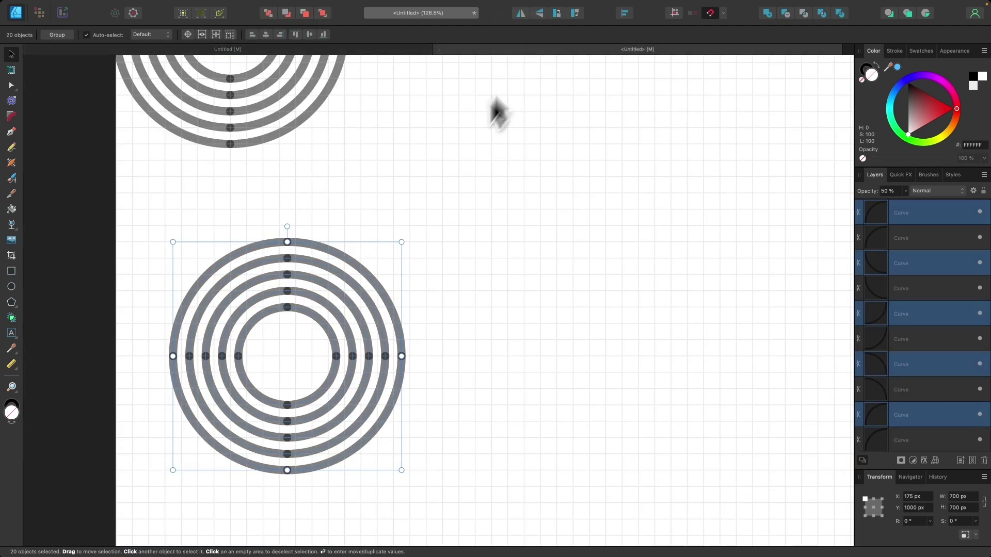
scroll(481, 292, "left", 1)
Step: Reselect the duplicated concentric arcs and align them to the grid at X 150, Y 1000 px
key("p")
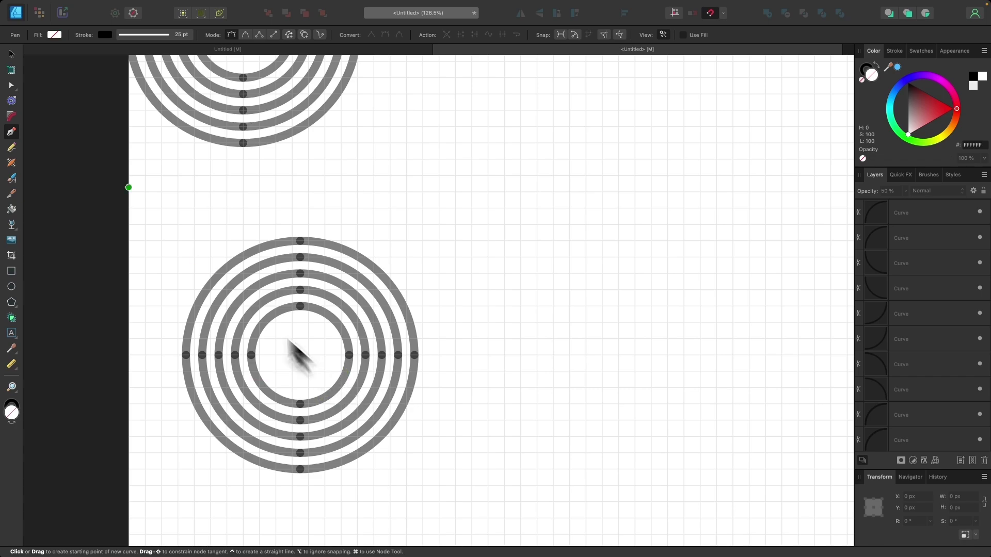
left_click(11, 53)
left_click_drag(475, 483, 131, 209)
scroll(180, 374, "up", 5)
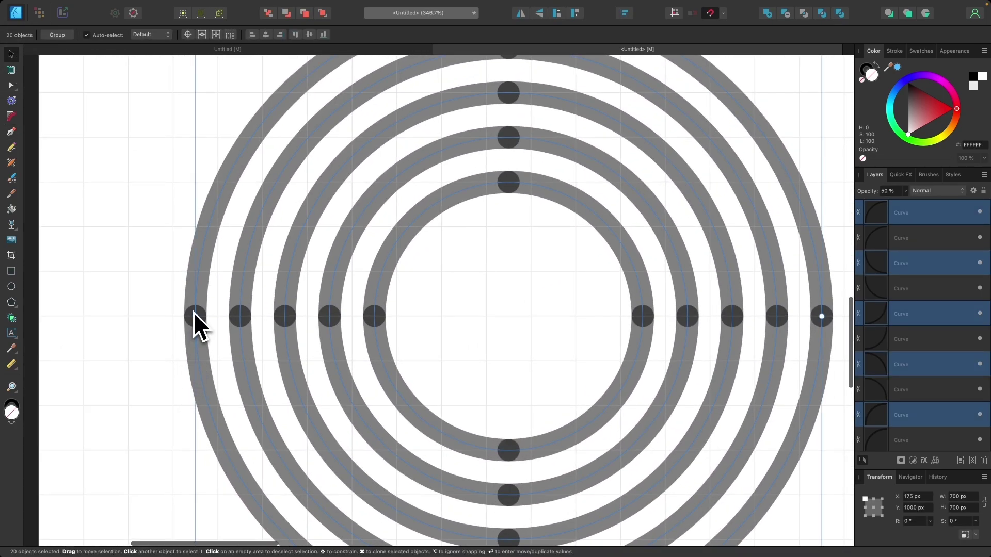
left_click_drag(197, 294, 175, 292)
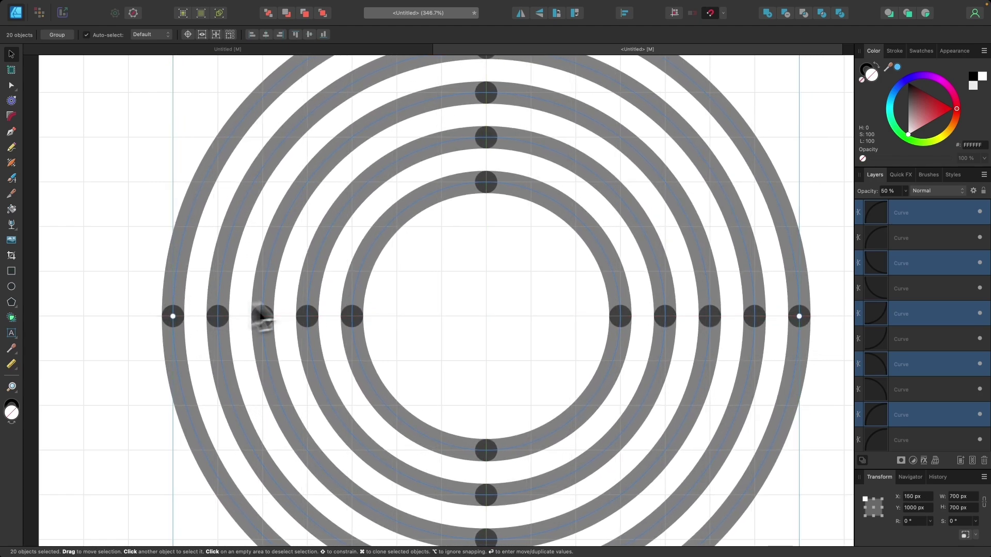
scroll(362, 274, "right", 5)
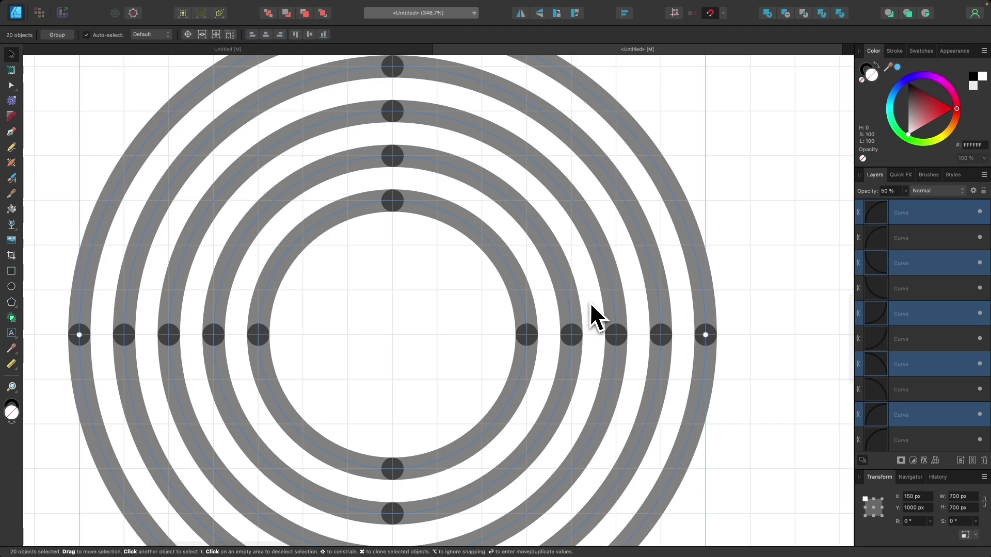
scroll(590, 305, "up", 3)
scroll(565, 268, "down", 2)
scroll(566, 267, "right", 3)
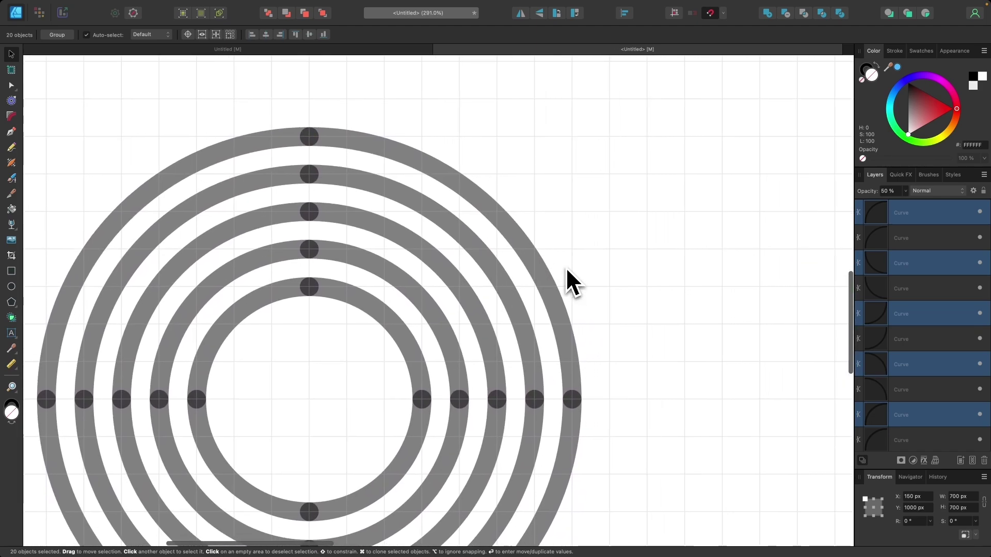
left_click(646, 233)
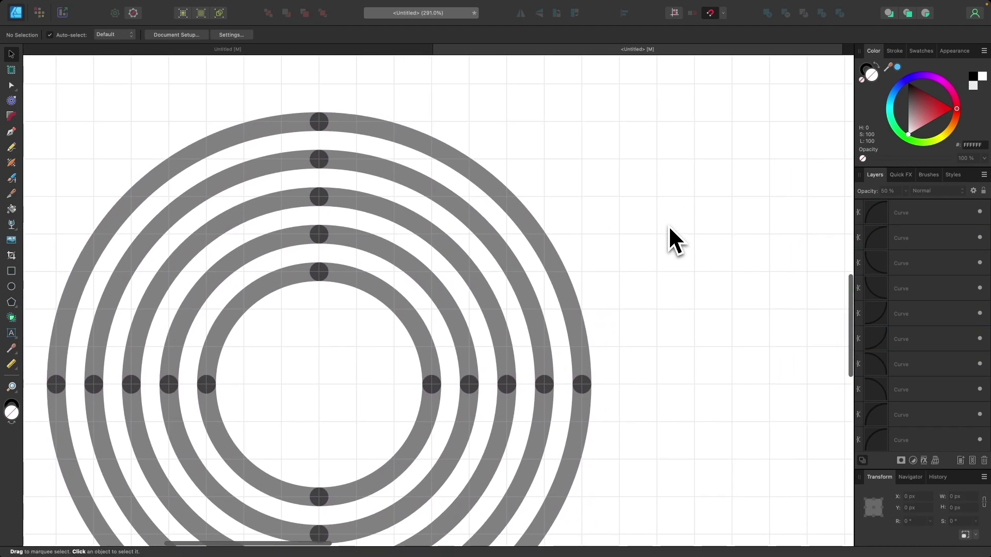
Step: Draw a straight vertical line with the Pen tool from the outermost circle's right node up to the level of the circle's top
key("p")
scroll(629, 265, "right", 3)
scroll(628, 265, "up", 2)
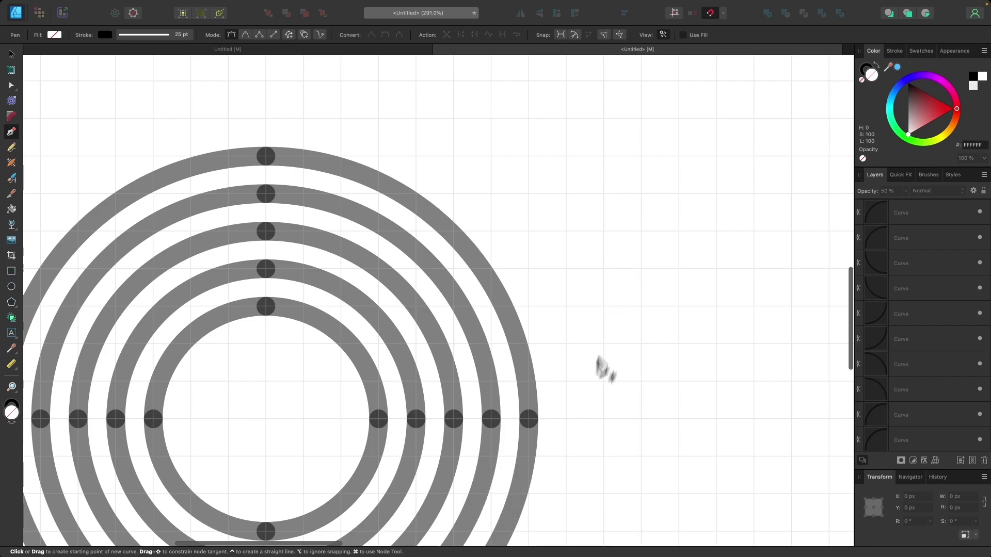
left_click(529, 419)
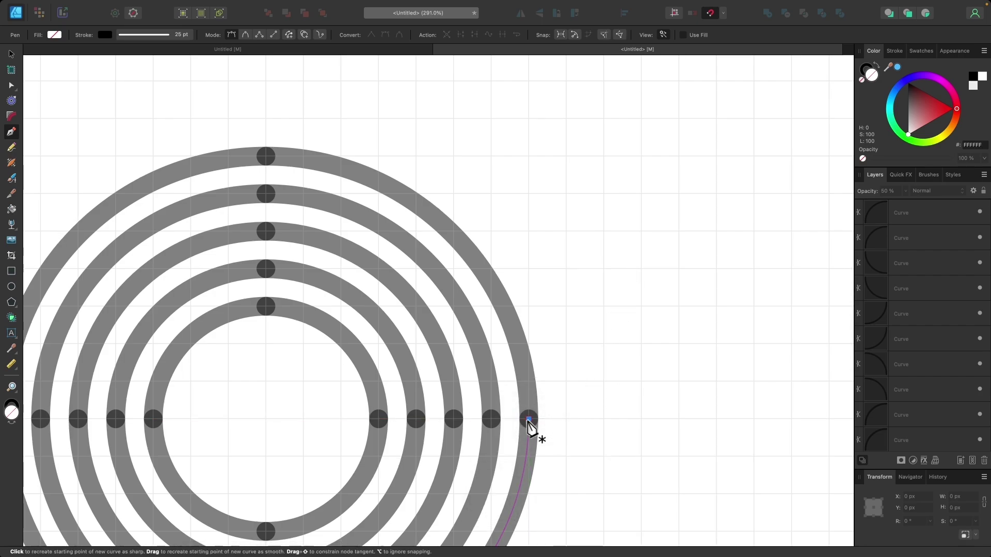
left_click(528, 156)
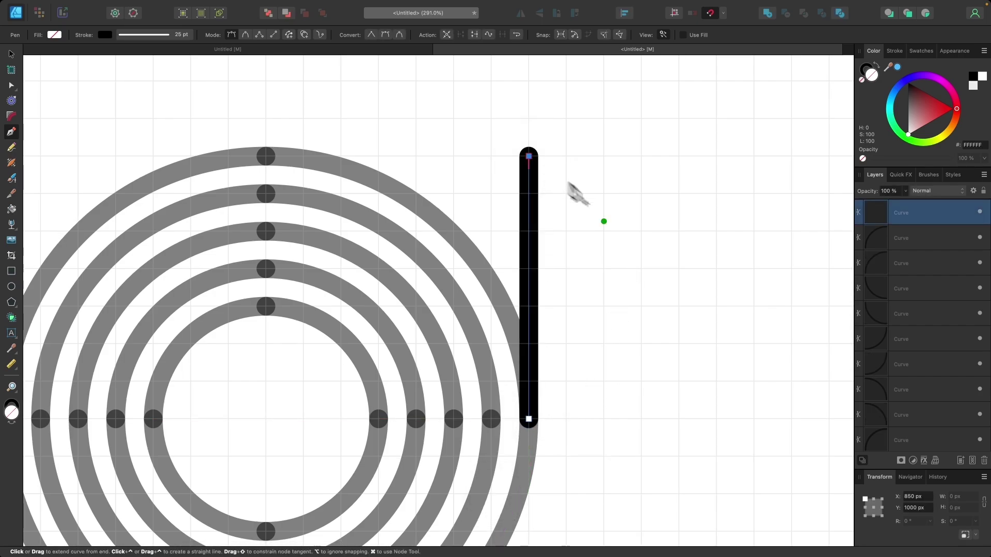
key("Escape")
key("Escape")
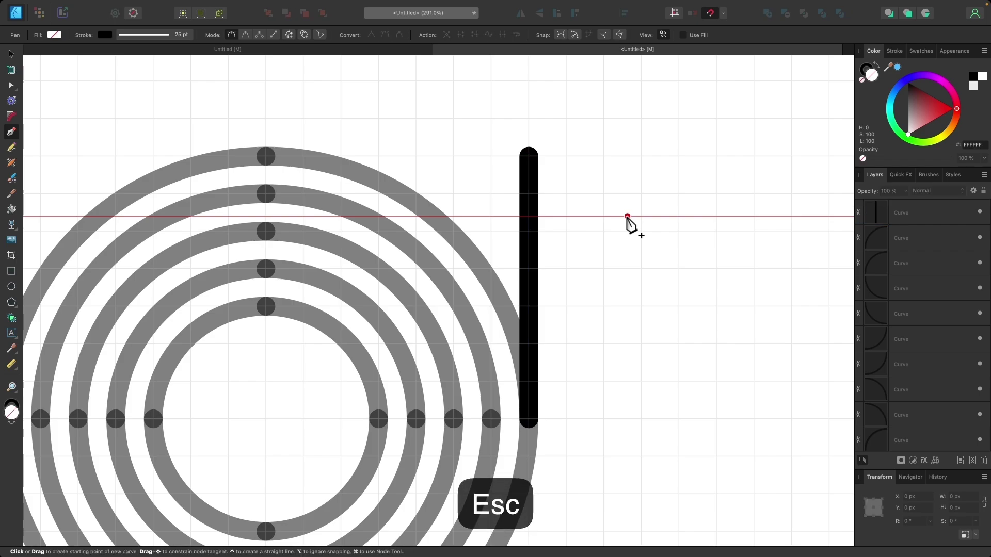
Step: Draw three more vertical Pen lines of the same height, upward from the right nodes of the next three circles inward
scroll(554, 323, "up", 1)
scroll(555, 322, "left", 1)
scroll(552, 317, "down", 3)
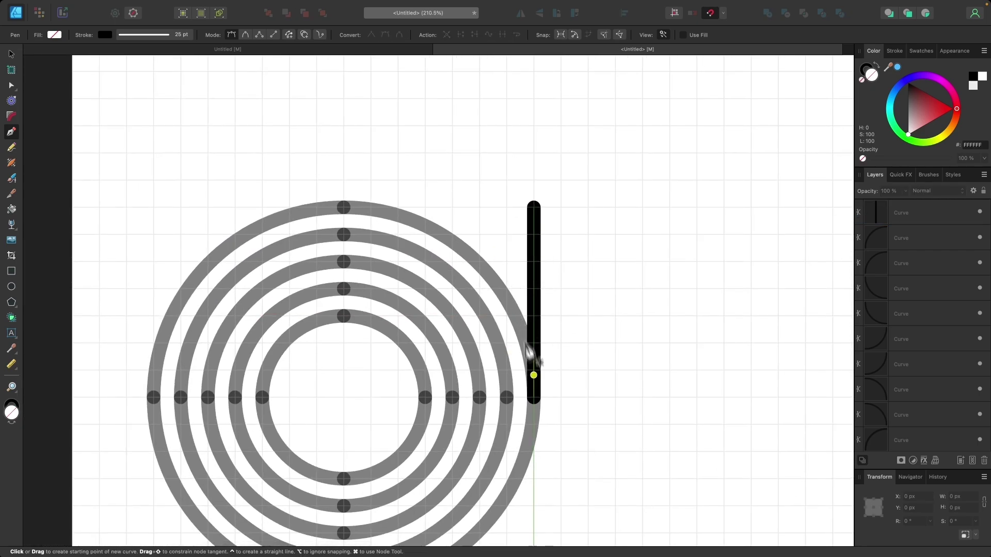
left_click(507, 398)
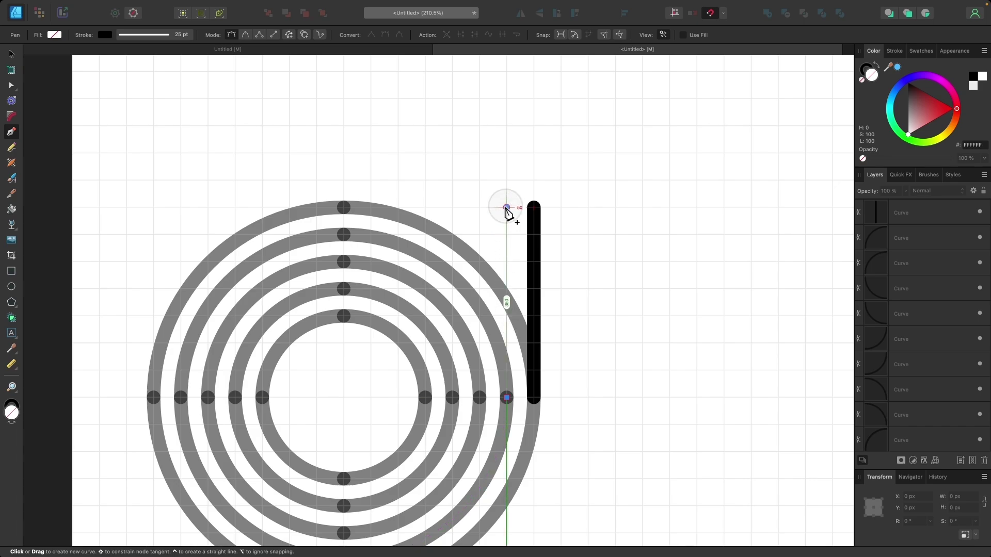
left_click(506, 208)
key("Escape")
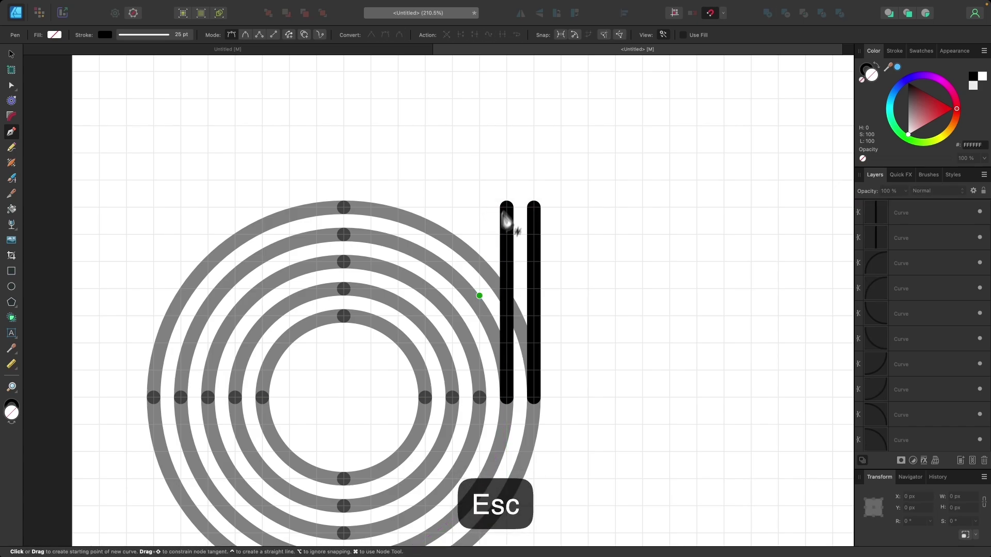
left_click(480, 398)
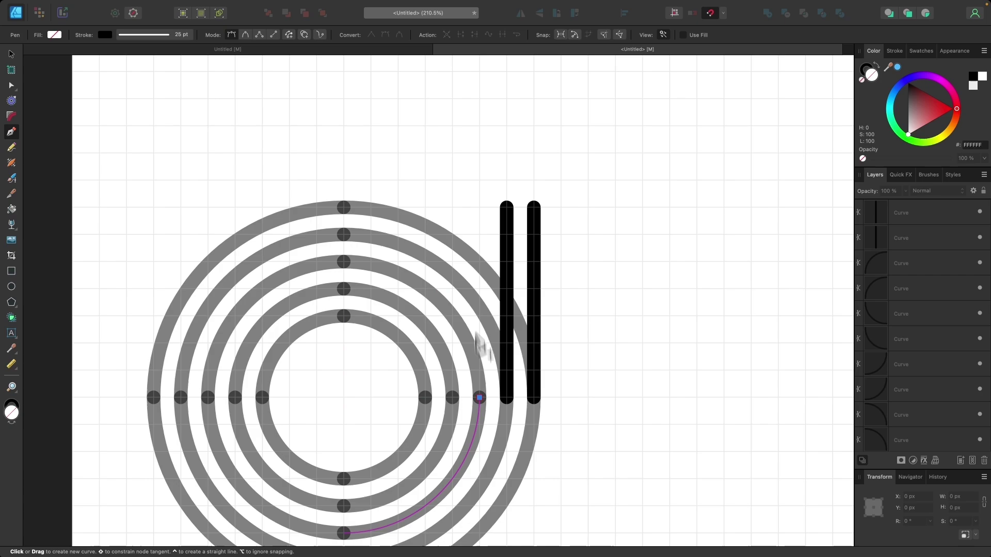
left_click(480, 207)
key("Escape")
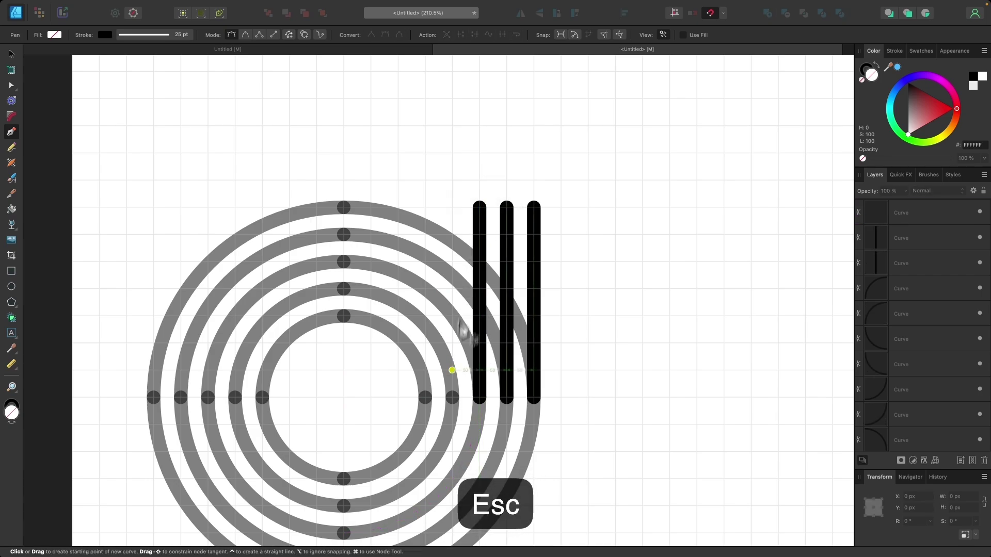
left_click(453, 397)
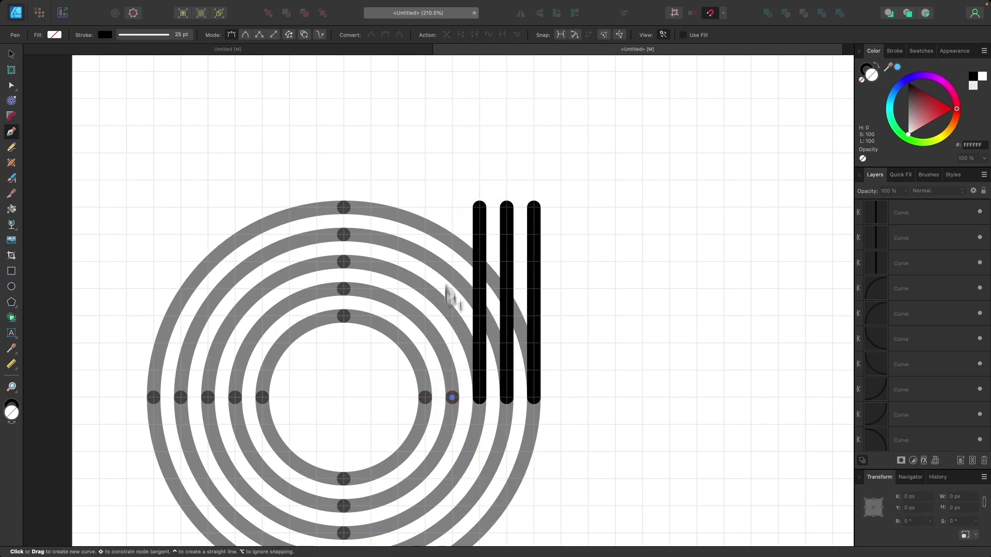
left_click(453, 208)
key("Escape")
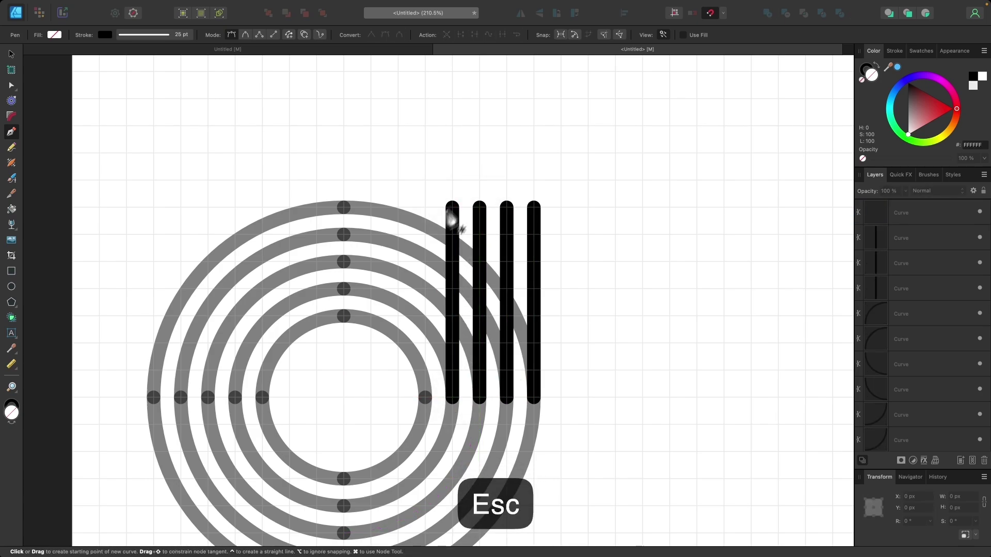
Step: Draw a fifth vertical Pen line of the same height, upward from the innermost circle's right node
left_click(425, 398)
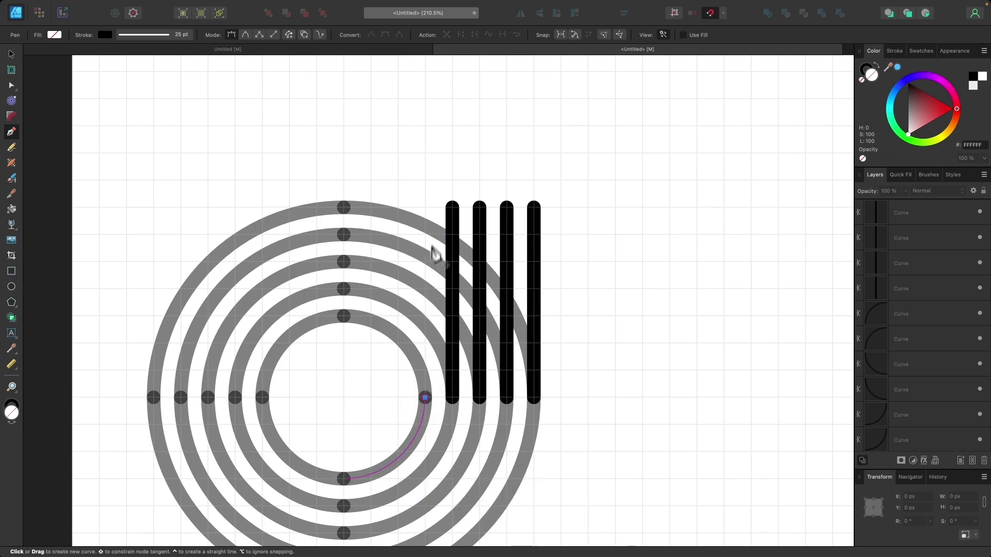
left_click(425, 208)
key("Escape")
scroll(497, 272, "down", 3)
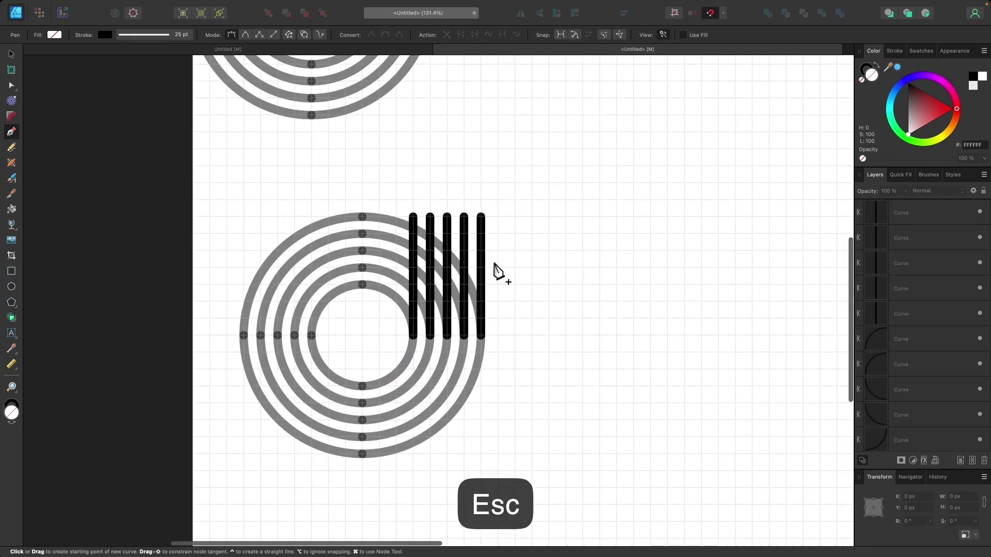
scroll(497, 272, "up", 2)
scroll(409, 310, "up", 5)
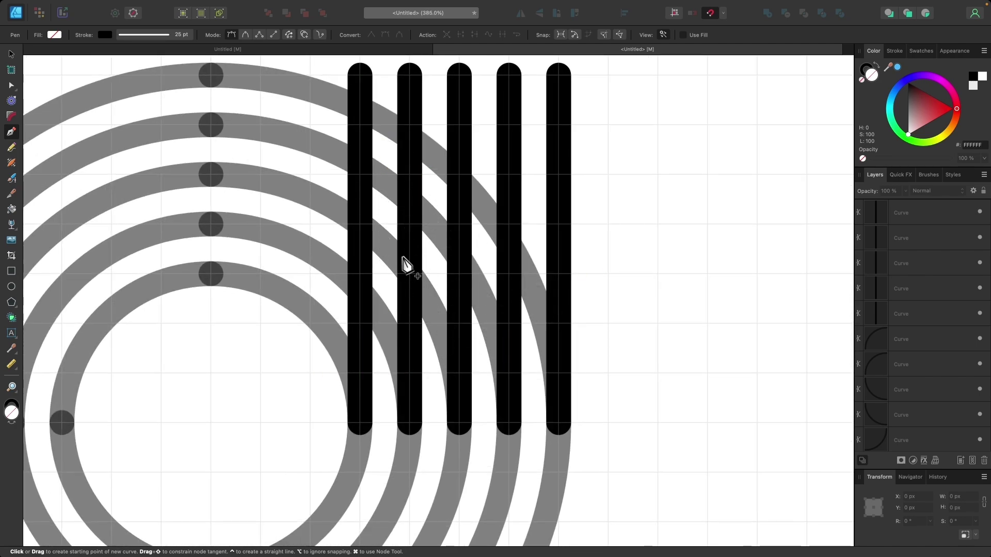
scroll(407, 264, "down", 4)
scroll(406, 264, "up", 1)
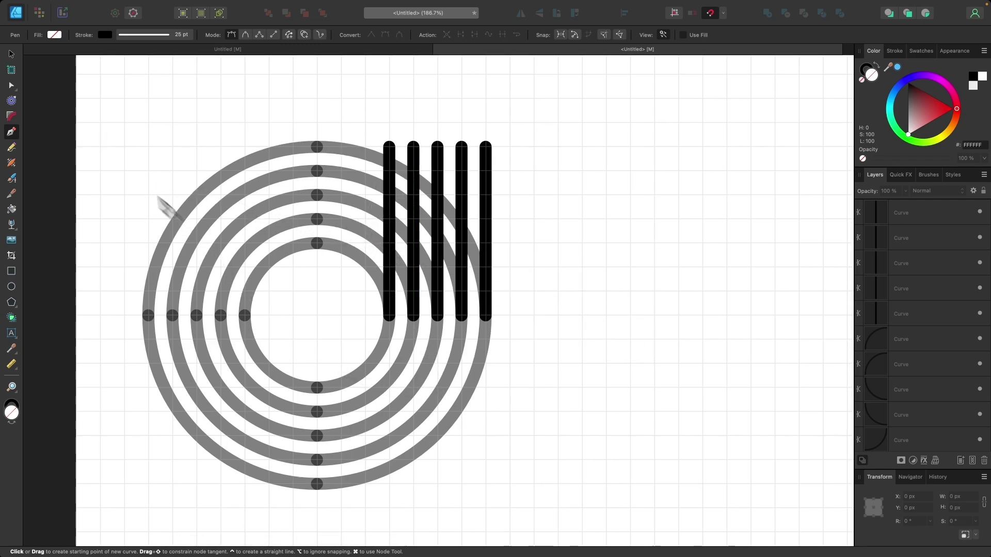
Step: Select the five vertical lines and set their opacity to 50 %
left_click(12, 55)
scroll(330, 255, "down", 2)
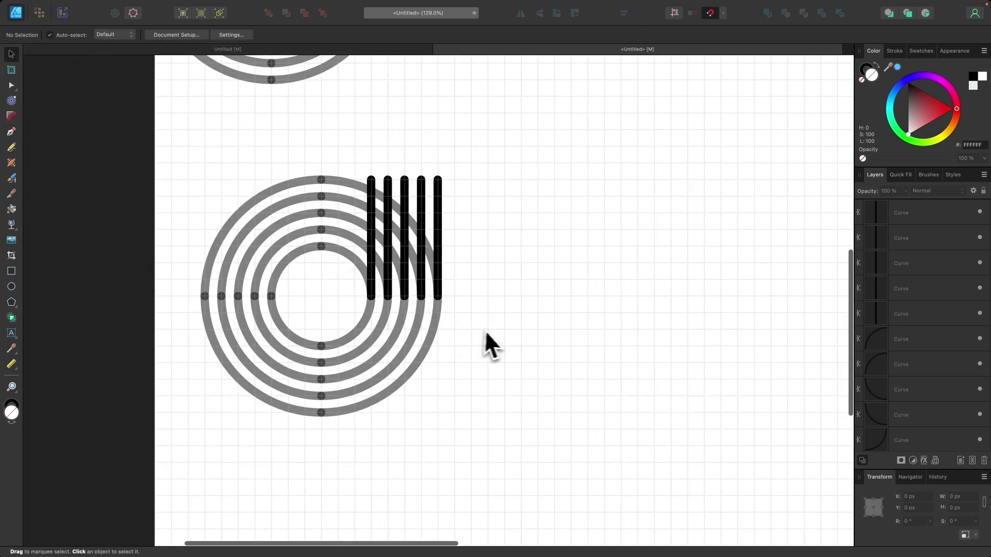
left_click_drag(493, 328, 356, 131)
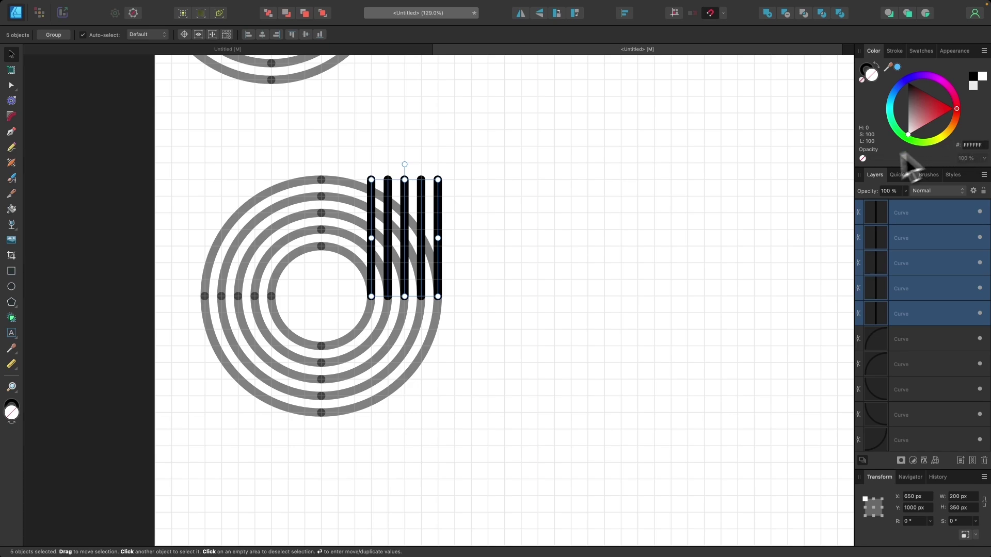
left_click_drag(906, 203, 863, 205)
left_click(565, 365)
scroll(573, 371, "down", 1)
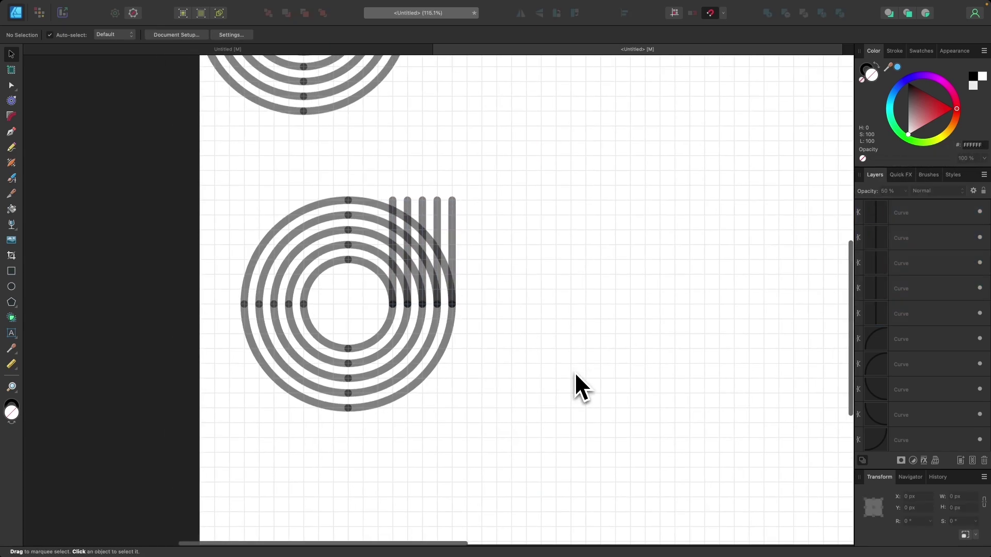
Step: Examine the stem of the "d" and the adjoining "e" in the finished lettering example and compare them with the letter drawn on the grid
left_click(292, 45)
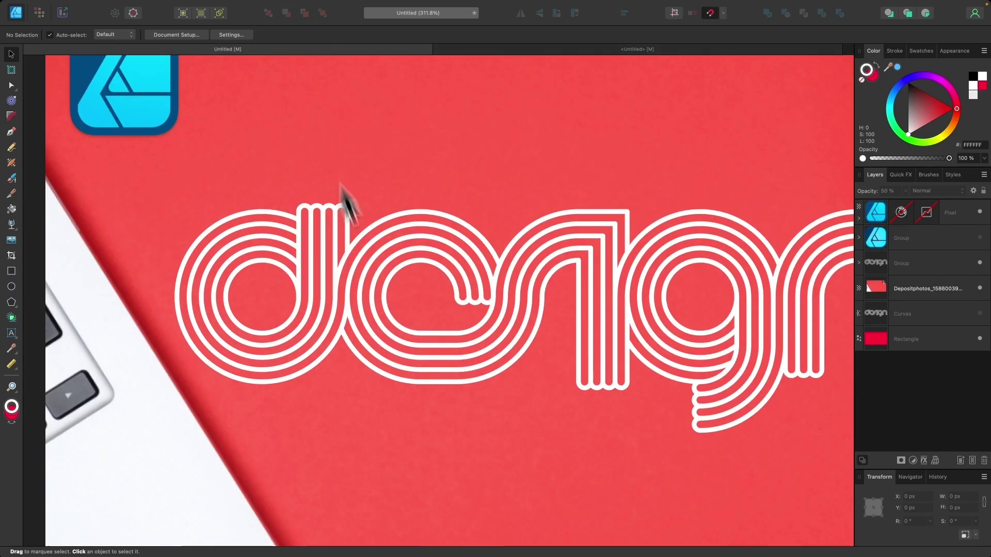
scroll(339, 199, "up", 5)
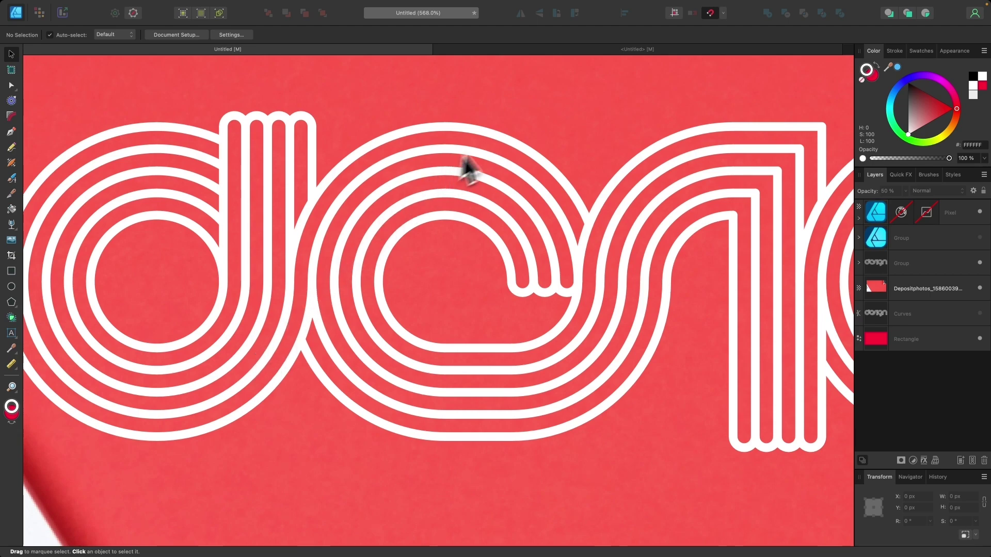
left_click(572, 51)
scroll(487, 194, "right", 2)
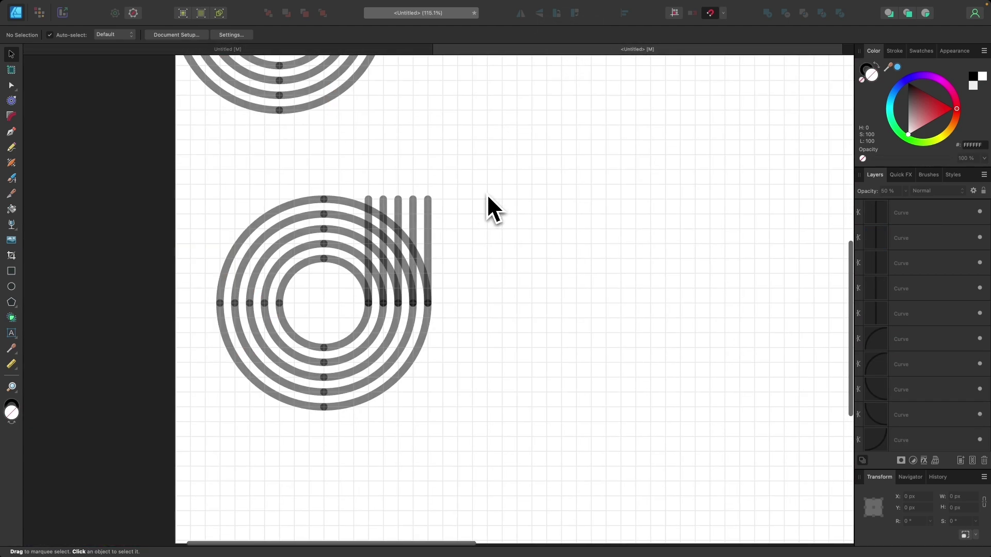
scroll(388, 353, "up", 3)
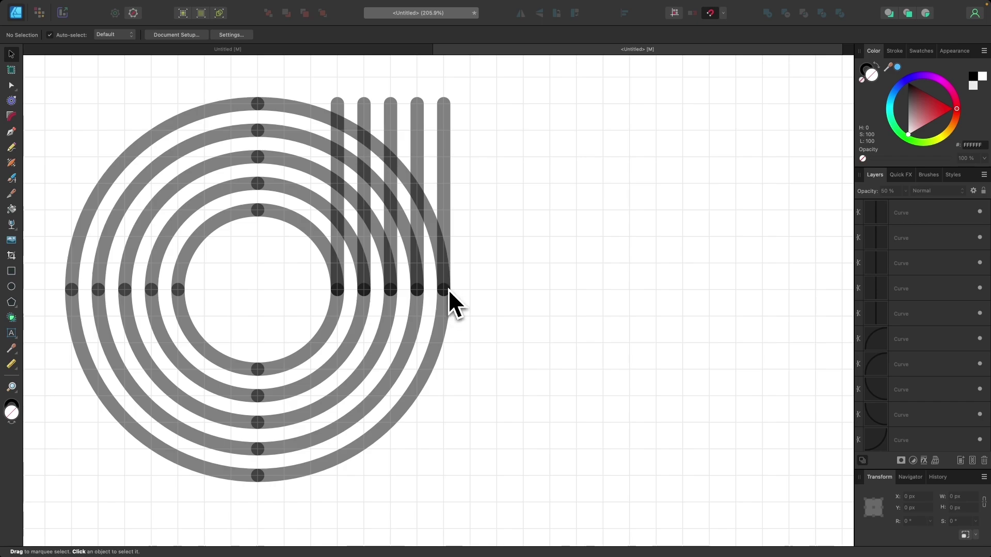
scroll(456, 329, "down", 3)
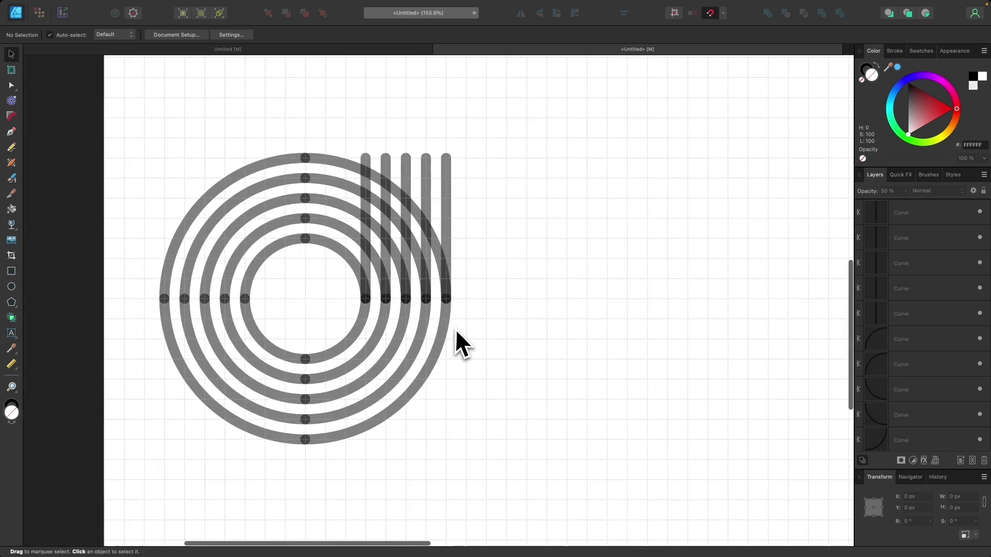
scroll(456, 329, "down", 2)
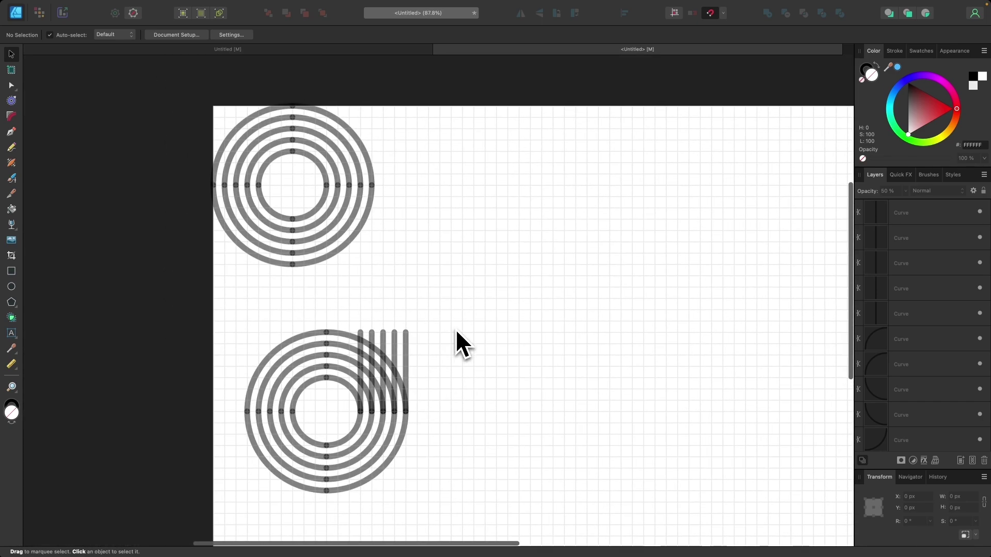
Step: Duplicate the original concentric arcs and snap the copy at X 800, Y 1000 px, overlapping the two outer lines of the "d"
left_click_drag(435, 286, 184, 84)
scroll(390, 209, "down", 2)
scroll(390, 209, "right", 1)
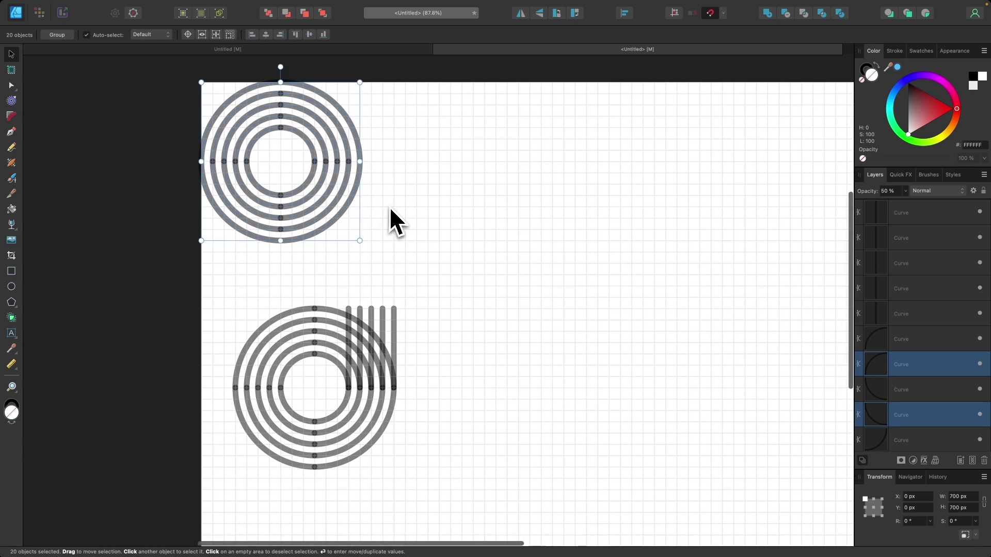
left_click_drag(303, 176, 548, 437)
scroll(487, 443, "up", 6)
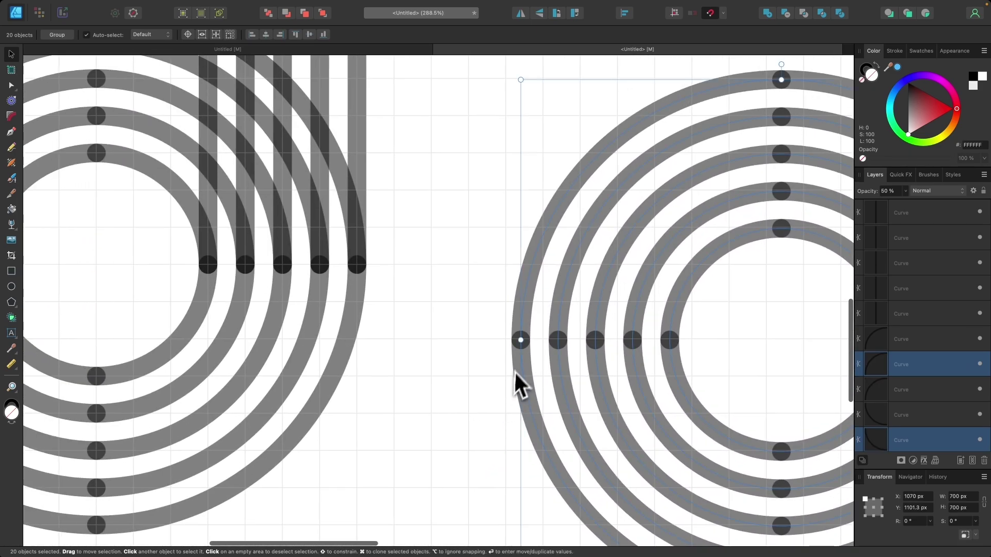
left_click_drag(515, 387, 318, 281)
scroll(318, 282, "up", 5)
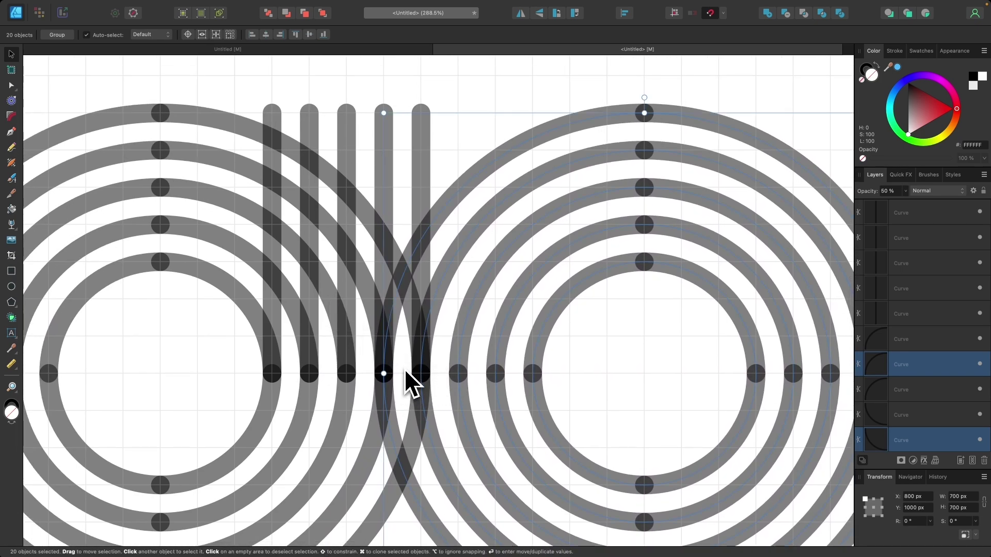
key("super+minus")
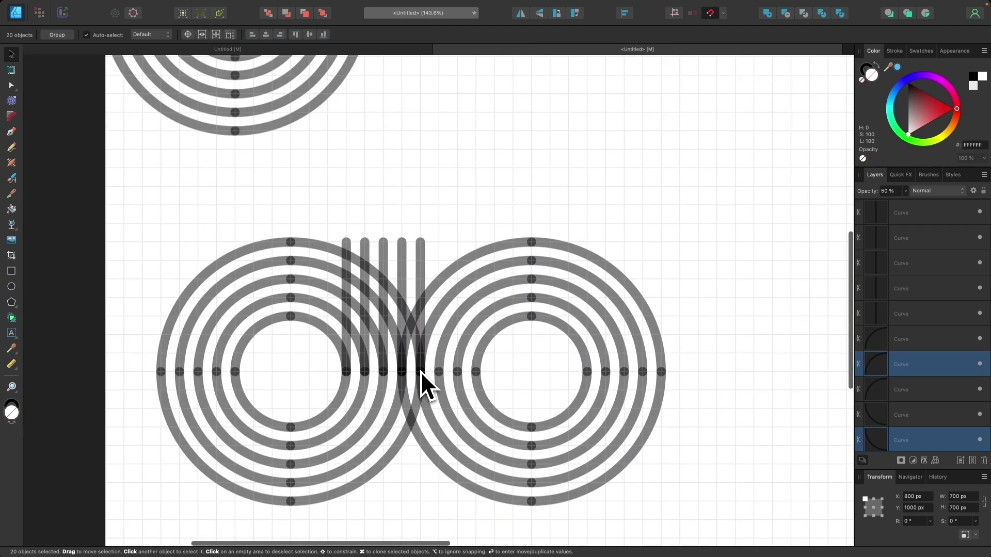
left_click(692, 275)
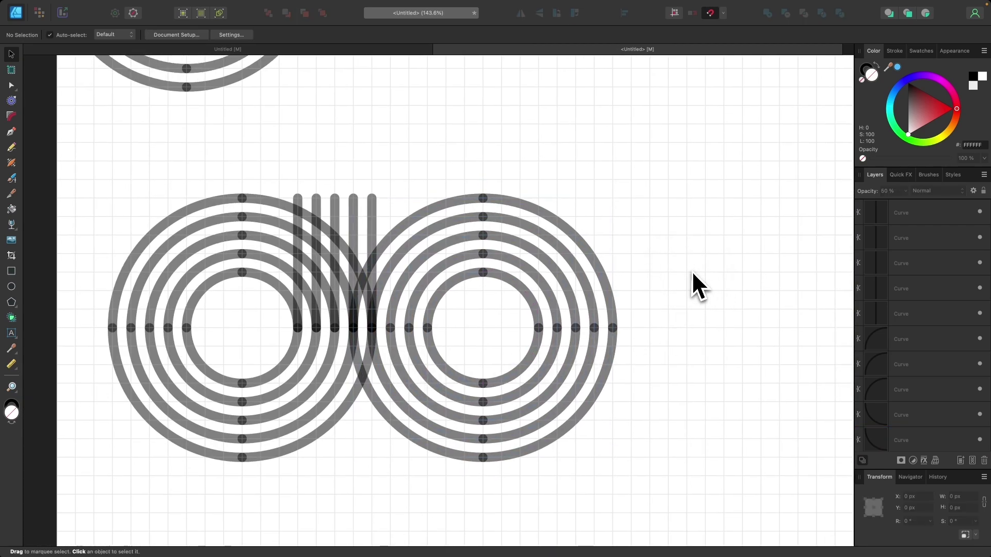
Step: Check the "e" in the example, then duplicate the five vertical lines, rotate the copy -90°, and snap it to the second circle set's bottom nodes
scroll(692, 274, "right", 2)
left_click(335, 48)
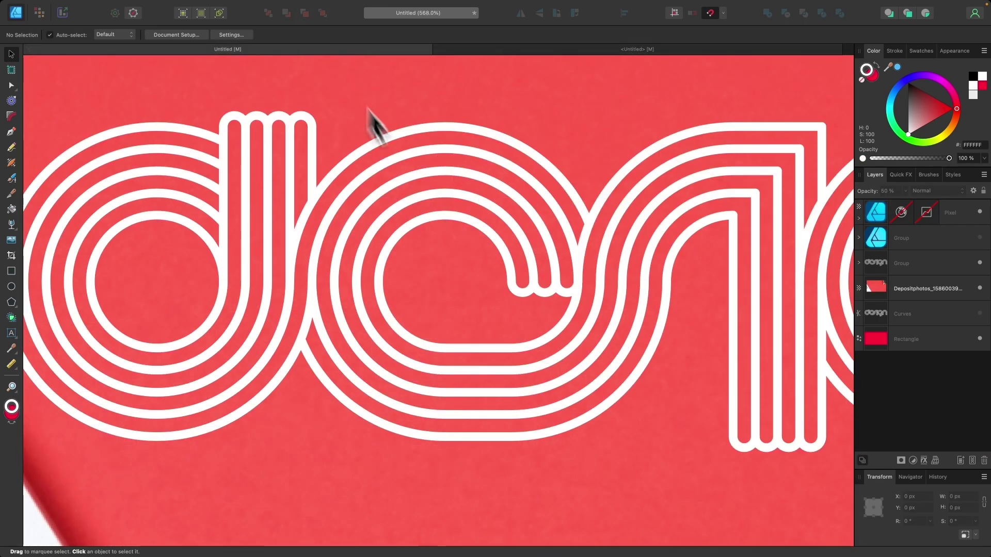
left_click(510, 49)
scroll(595, 427, "up", 5)
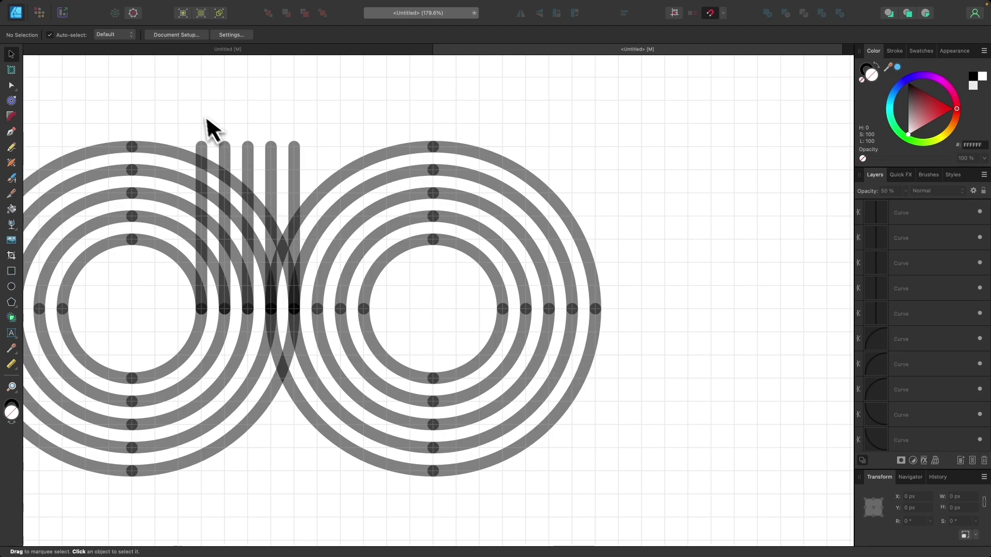
mouse_move(185, 108)
left_mouse_down()
mouse_move(204, 210)
mouse_move(297, 332)
mouse_move(305, 318)
left_mouse_up()
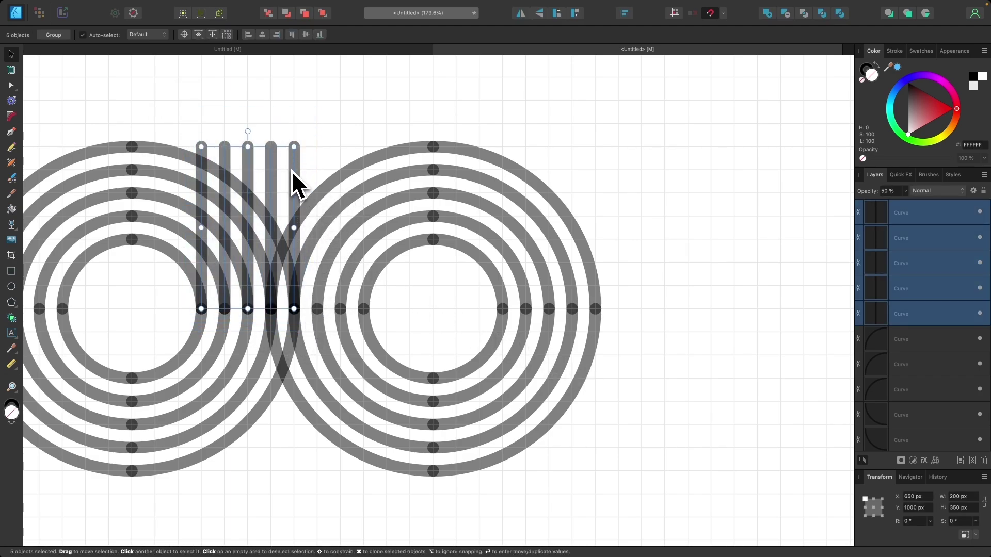
mouse_move(290, 166)
left_mouse_down()
mouse_move(705, 294)
mouse_move(735, 289)
left_mouse_up()
mouse_move(695, 250)
left_mouse_down()
mouse_move(723, 239)
mouse_move(759, 265)
mouse_move(772, 336)
left_mouse_up()
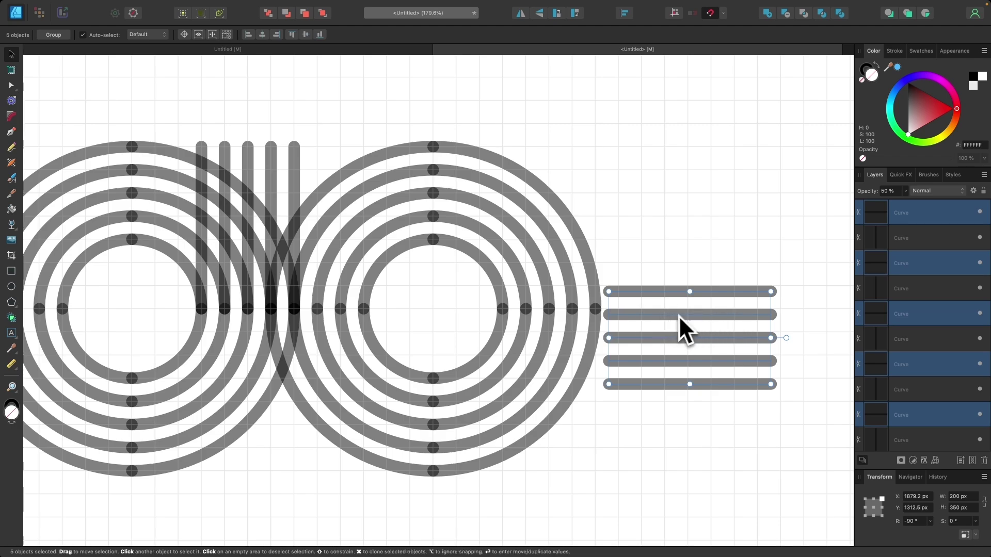
left_click_drag(626, 296, 450, 379)
left_click(711, 236)
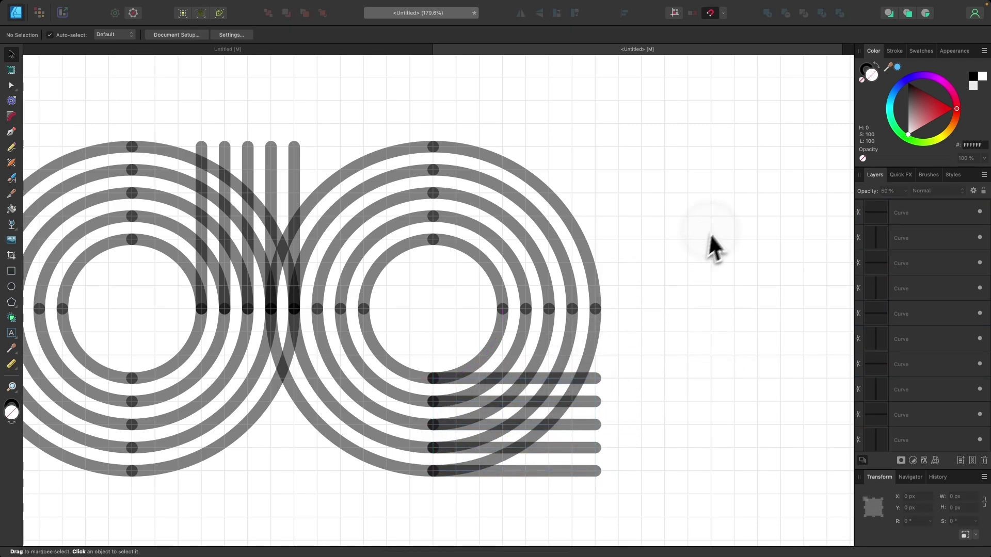
Step: Examine the curves of the "s" and how it joins the "e" in the finished lettering example
scroll(667, 275, "down", 3)
scroll(667, 274, "right", 2)
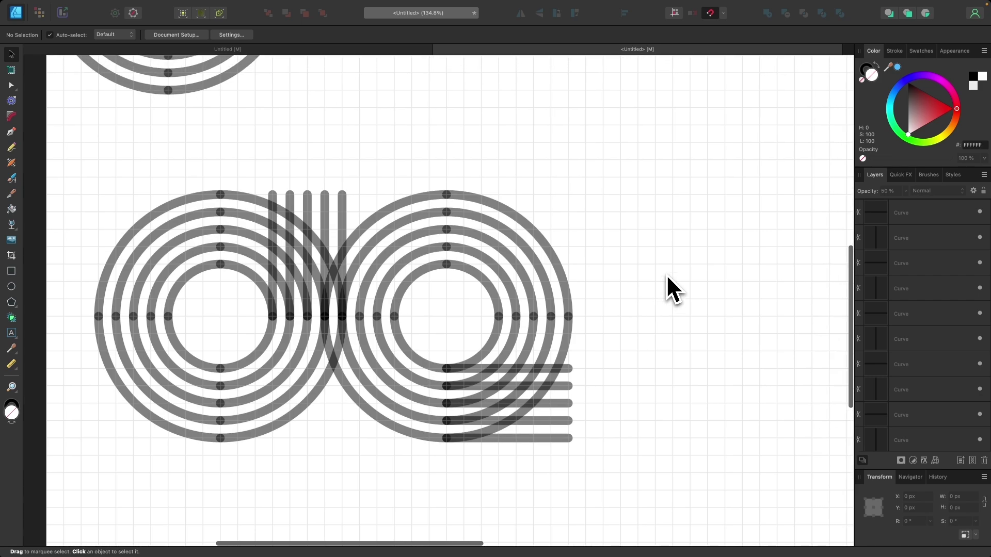
left_click(350, 51)
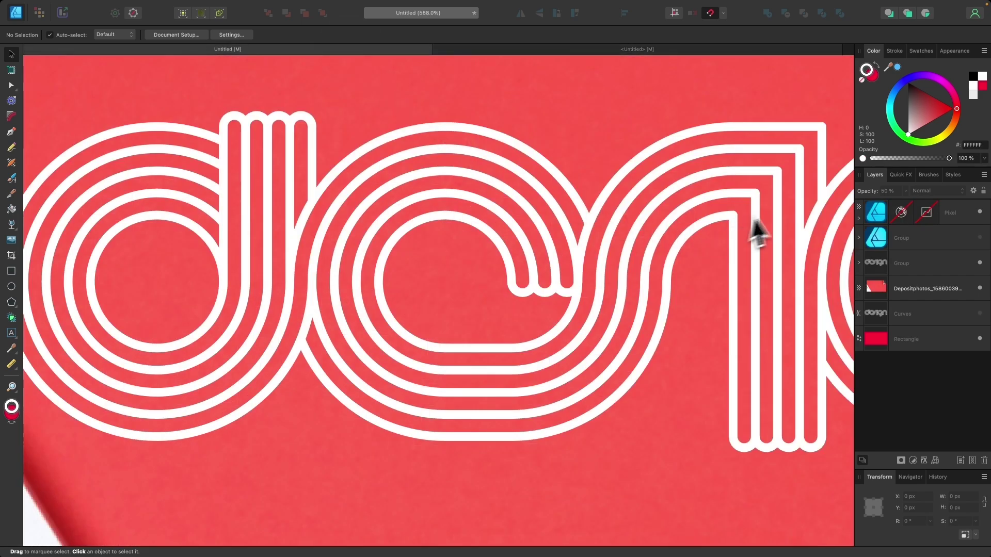
scroll(757, 233, "right", 5)
scroll(758, 233, "up", 1)
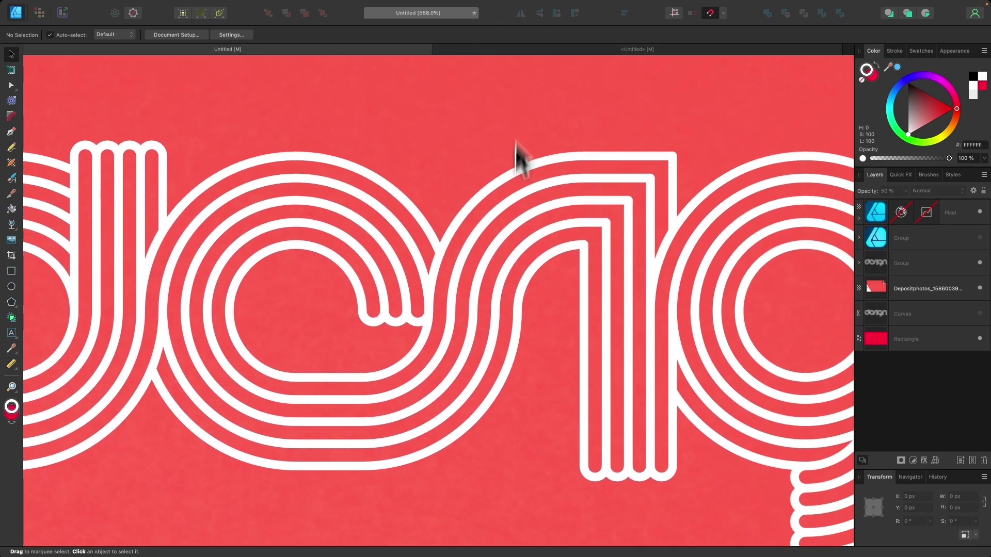
left_click(559, 49)
scroll(500, 222, "right", 3)
scroll(500, 222, "up", 1)
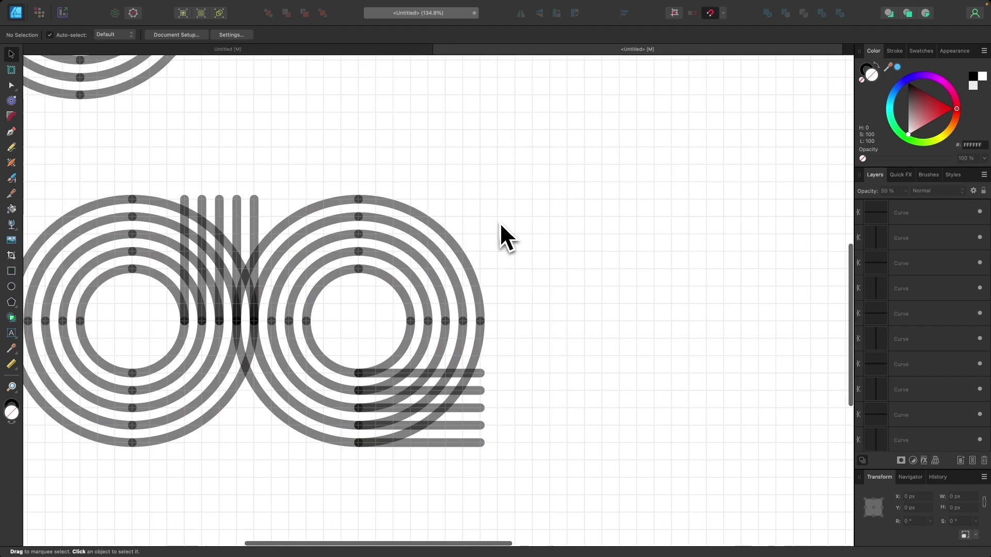
Step: Duplicate the upper-left quarter arcs of the original circles and place the copy at X 2000, Y 950 px
scroll(382, 157, "up", 5)
scroll(382, 157, "left", 4)
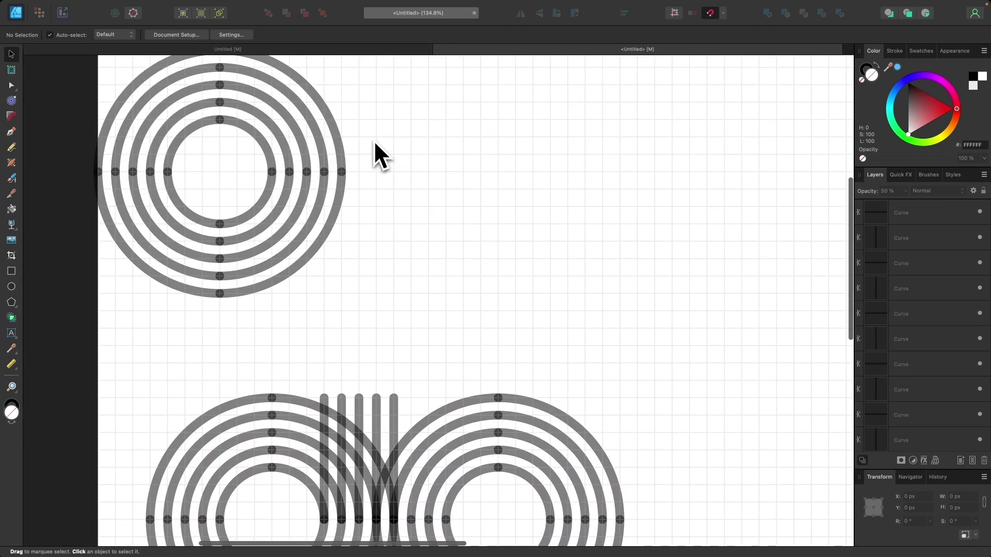
left_click_drag(298, 69, 97, 267)
scroll(234, 267, "down", 1)
scroll(235, 268, "right", 1)
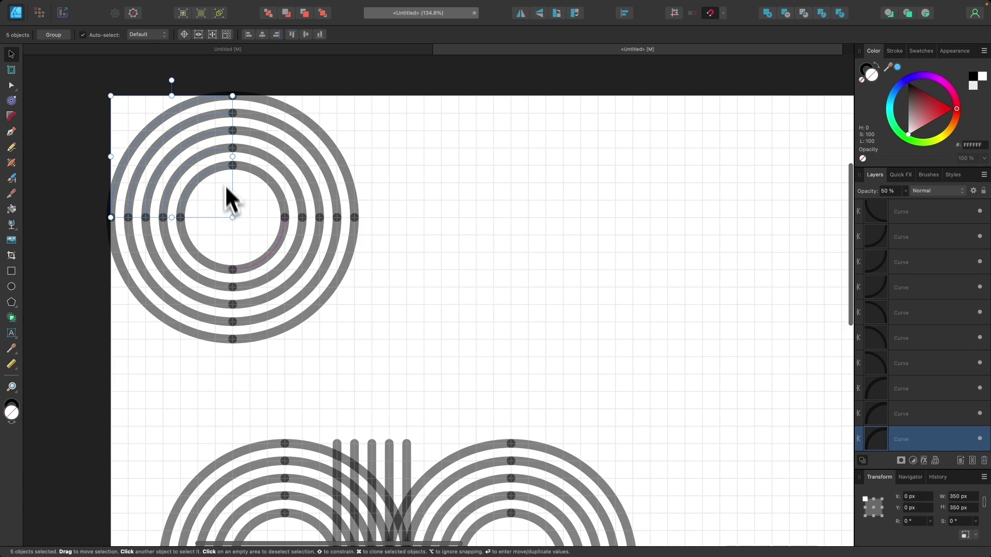
left_click_drag(188, 172, 747, 405)
scroll(736, 411, "down", 4)
scroll(736, 411, "right", 5)
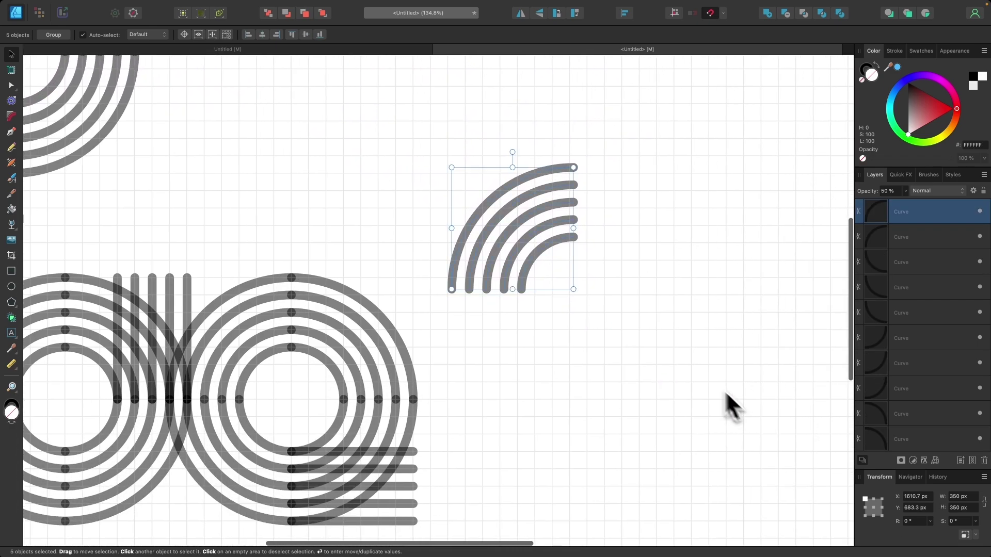
left_click_drag(522, 240, 658, 334)
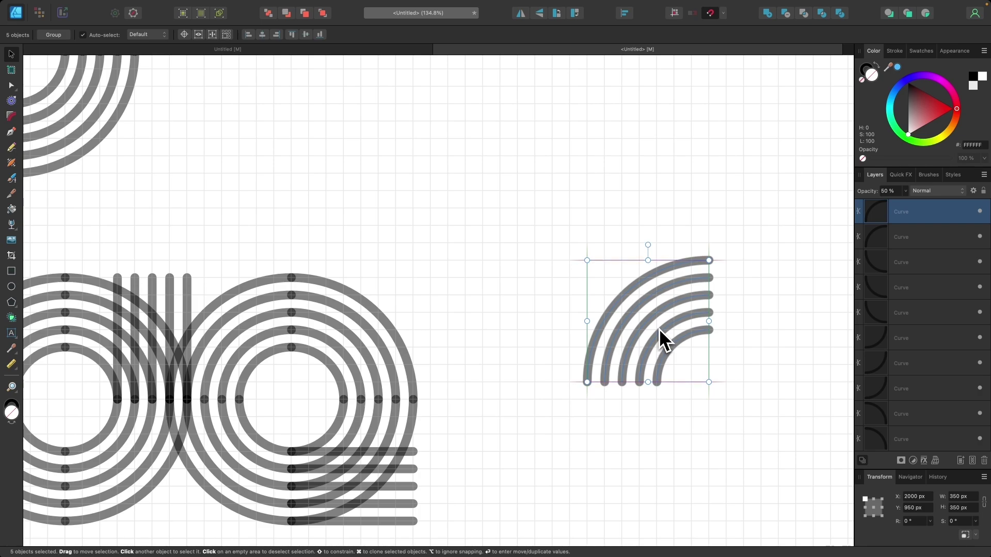
scroll(720, 400, "up", 3)
scroll(727, 413, "down", 3)
scroll(728, 413, "right", 2)
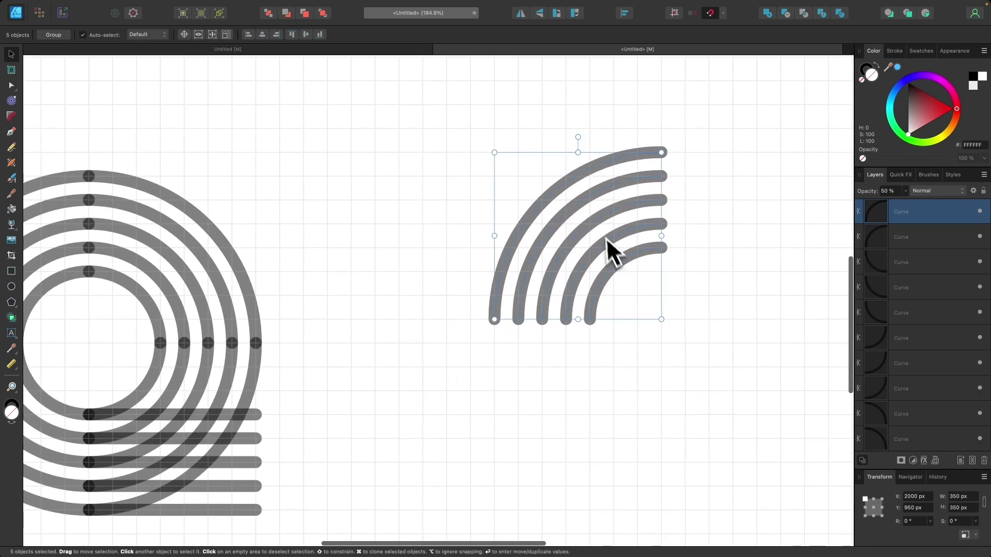
Step: Duplicate the quarter arcs, rotate the copy 180°, and snap it to the lower ends of the first arcs to form an S curve
mouse_move(598, 223)
left_mouse_down()
mouse_move(597, 387)
mouse_move(584, 421)
left_mouse_up()
scroll(583, 419, "down", 2)
scroll(583, 419, "right", 1)
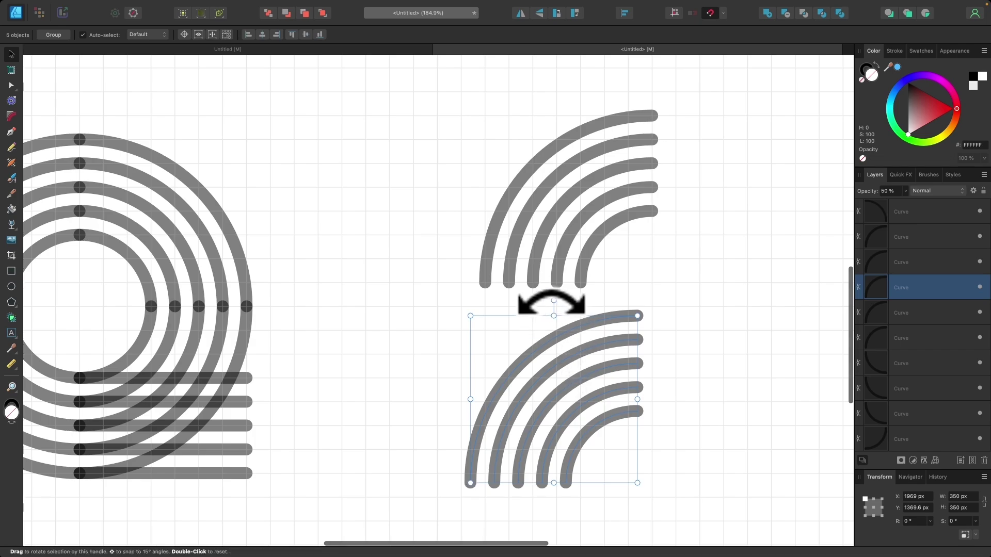
left_click_drag(551, 303, 562, 499)
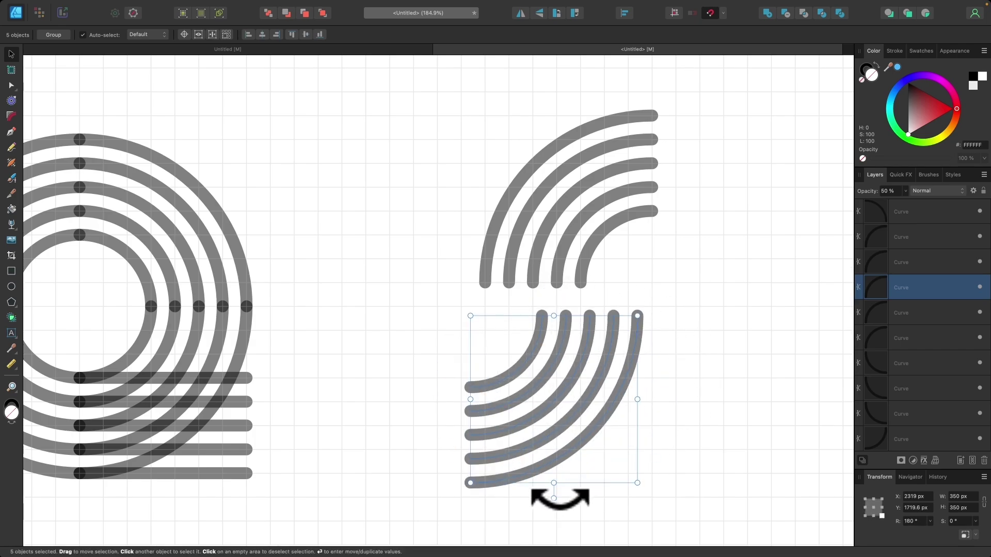
left_click_drag(608, 323, 557, 290)
scroll(557, 290, "down", 3)
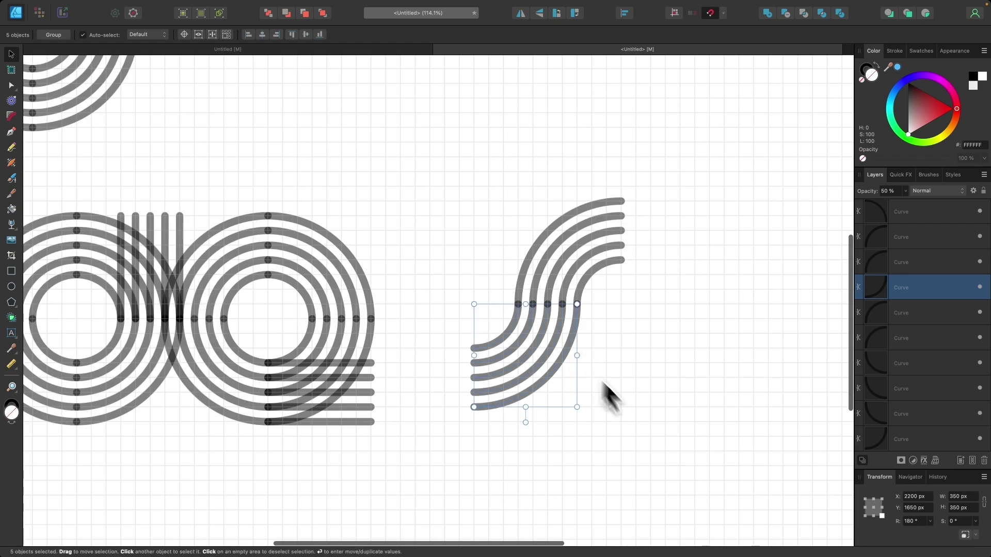
Step: Select all ten arcs of the S curve and snap its lower-left ends onto the "e" lines at X 1450, Y 1000 px
left_click_drag(725, 464, 455, 165)
scroll(409, 380, "up", 3)
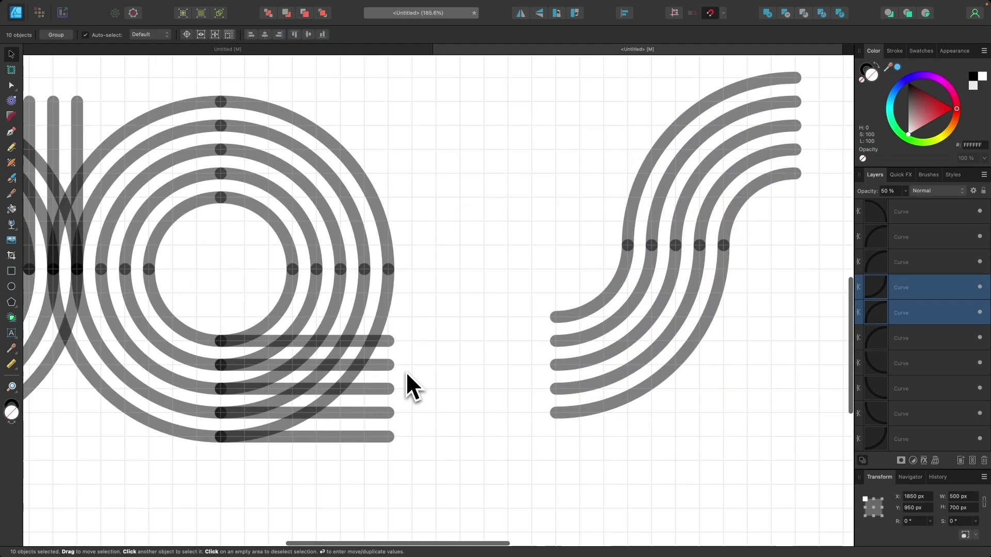
left_click_drag(570, 318, 382, 344)
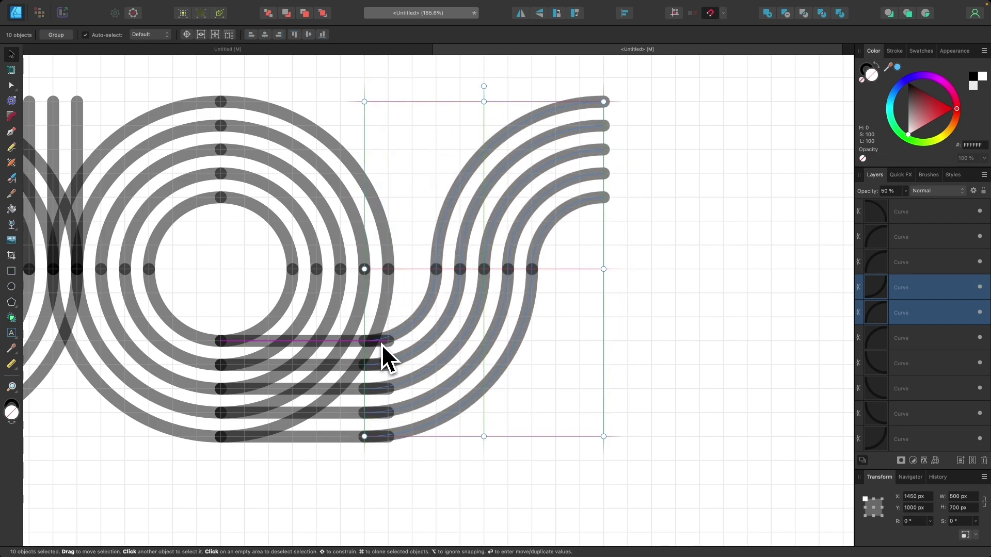
scroll(518, 364, "down", 3)
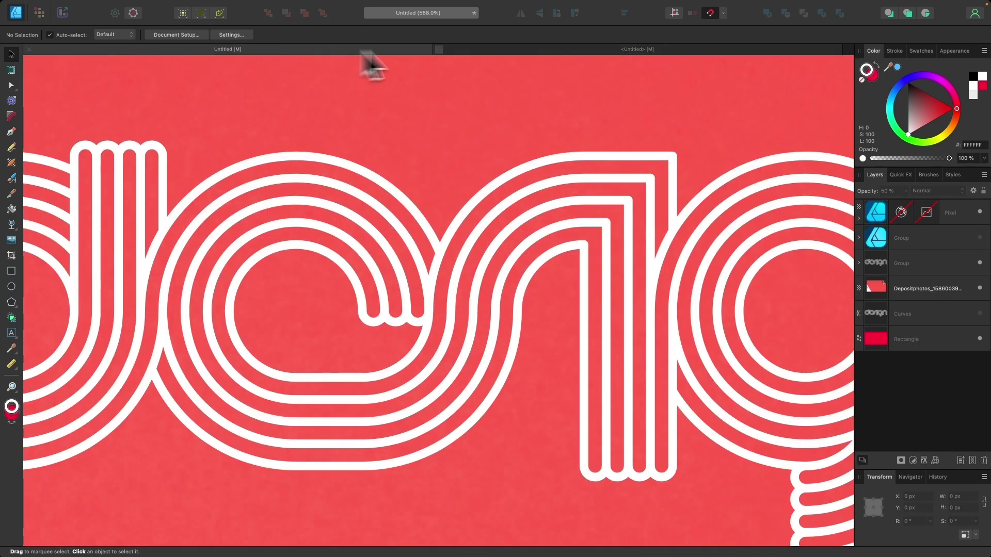
Step: Check how the "s" overlaps the "e" in the example, then move the S curve closer, to X 1300, Y 1000 px
left_click(372, 62)
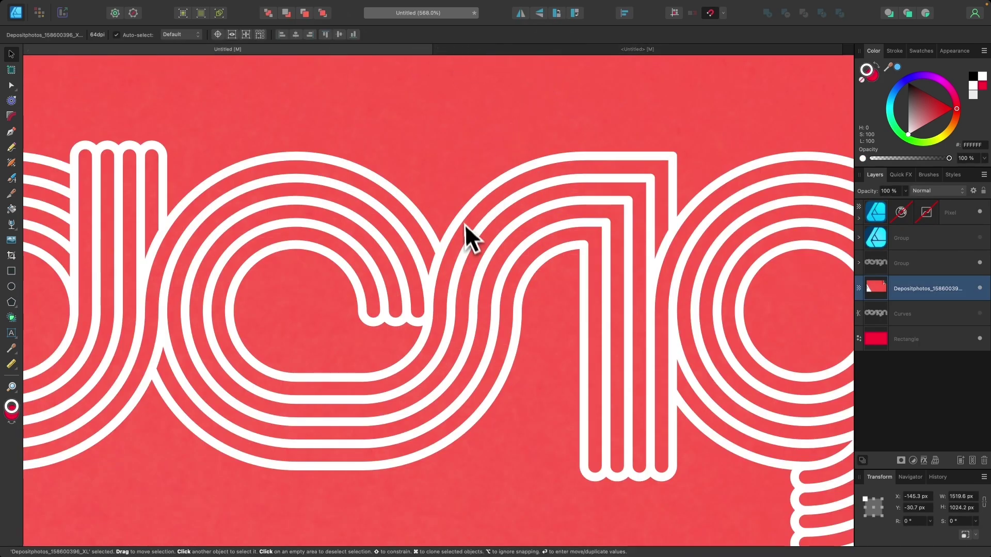
left_click(519, 50)
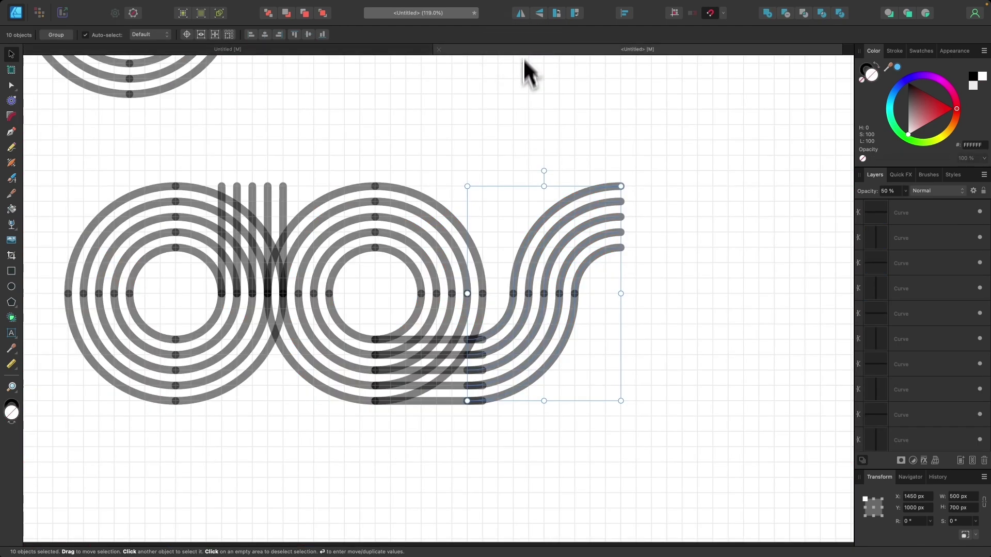
scroll(482, 312, "up", 3)
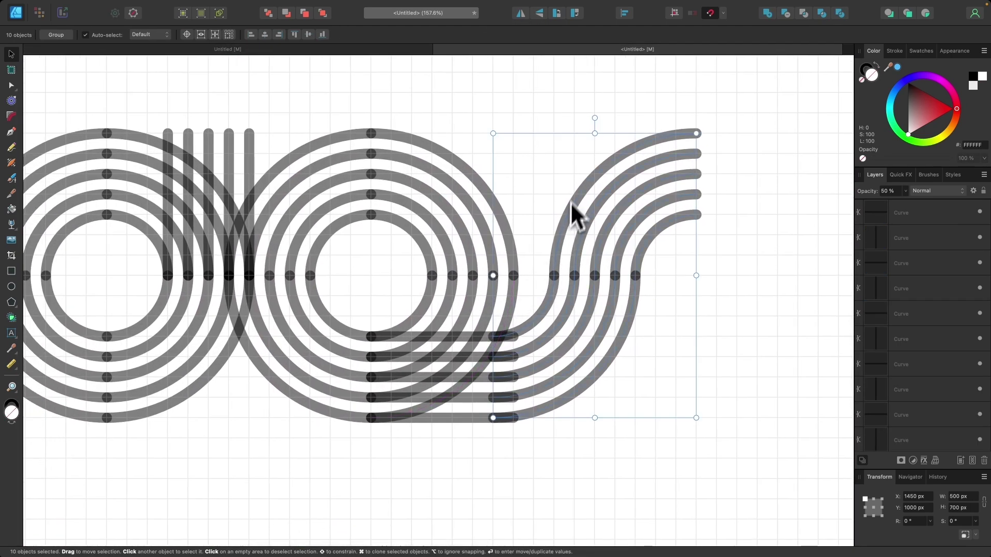
left_click_drag(561, 247, 501, 246)
scroll(468, 374, "up", 3)
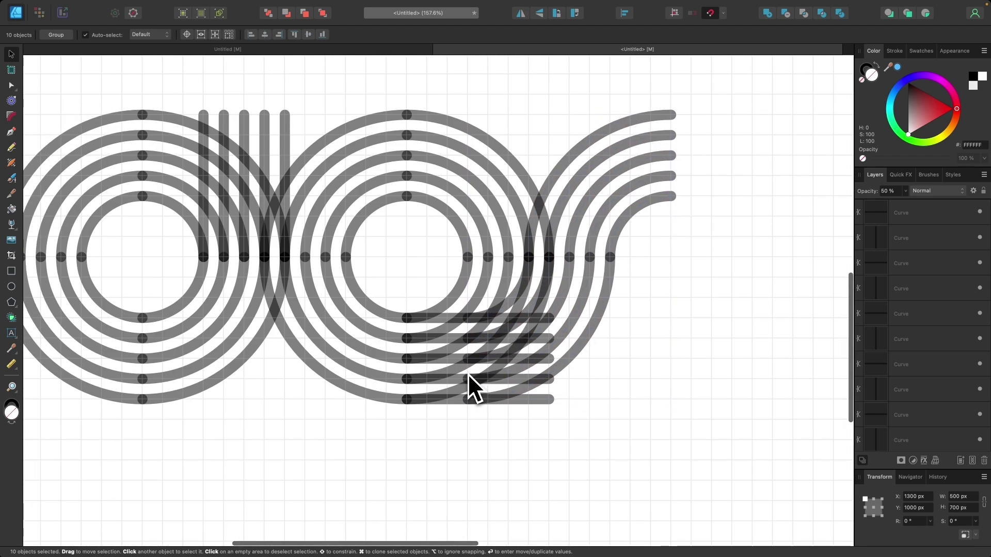
Step: Shorten the five horizontal lines of the "e" by snapping their right end nodes to the S curve's start at X 1300 px
scroll(528, 409, "up", 1)
left_click(555, 436)
left_click(550, 393)
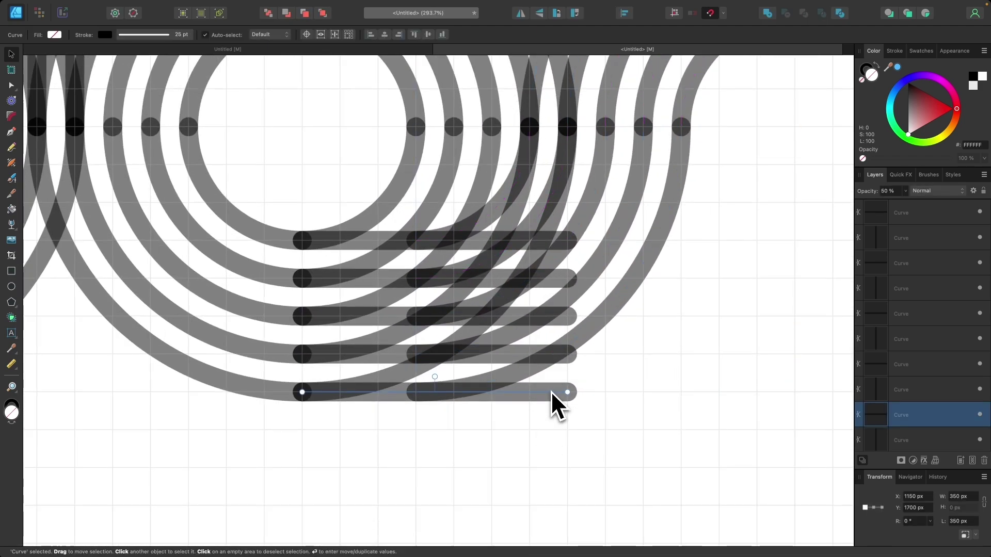
left_click(560, 357, "shift")
left_click(560, 317, "shift")
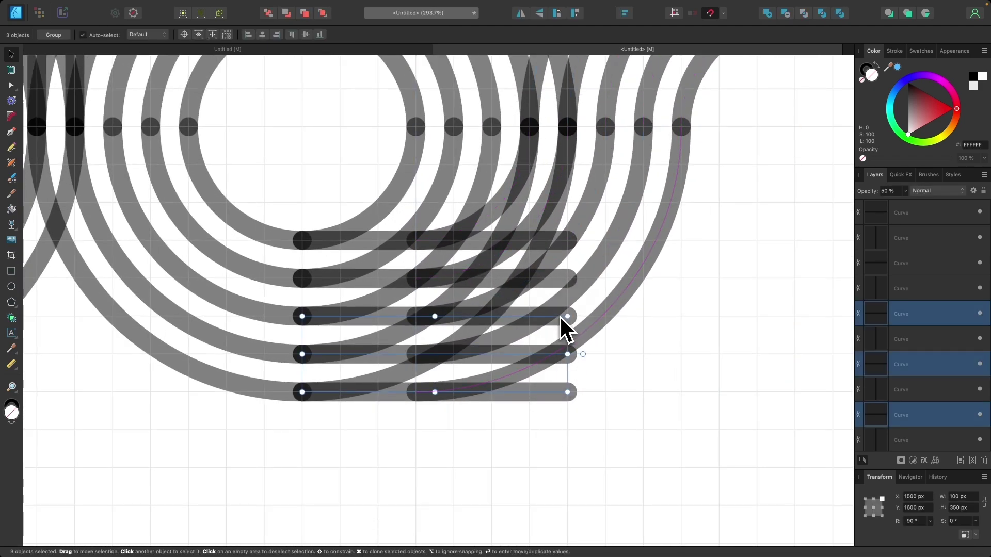
left_click(559, 279, "shift")
left_click(559, 241, "shift")
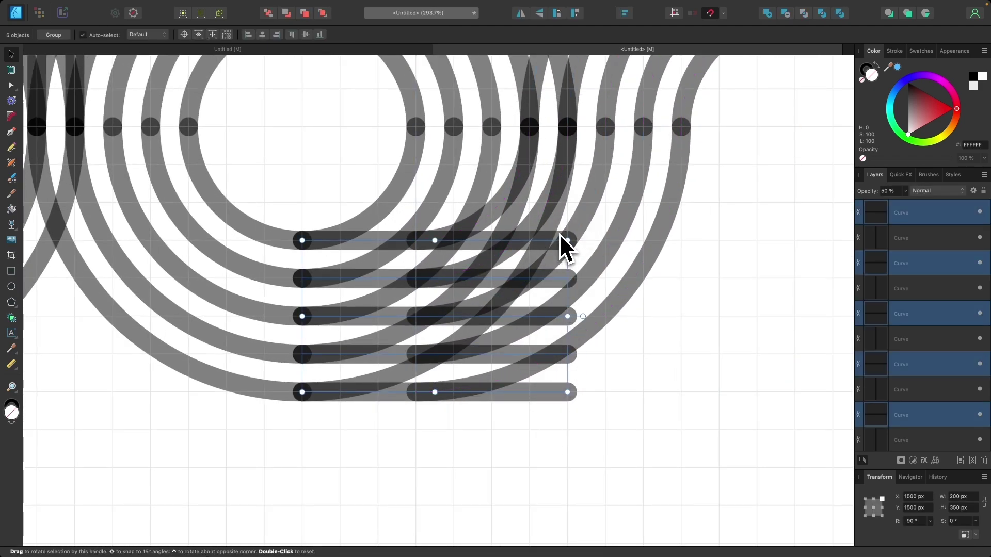
left_click(11, 85)
left_click_drag(652, 441, 550, 183)
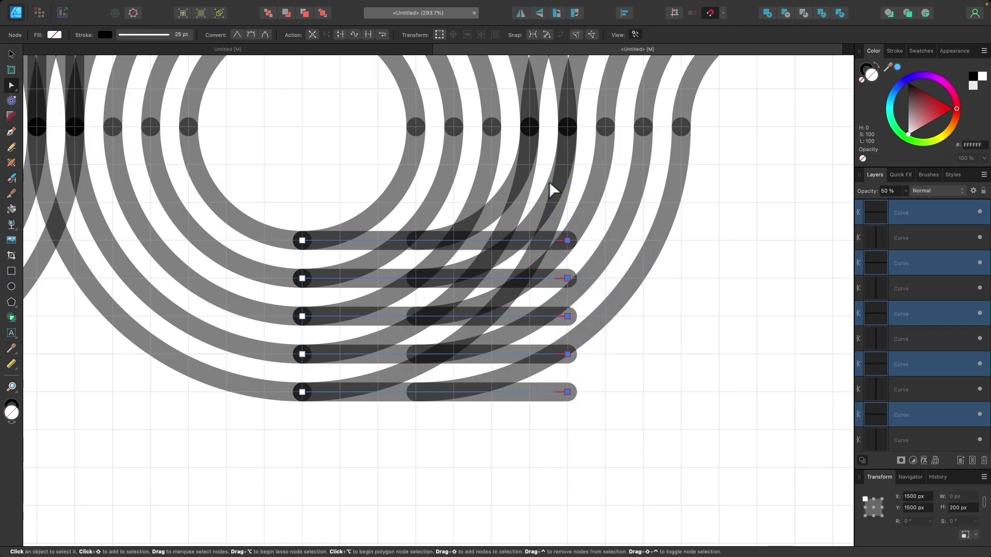
left_click_drag(568, 242, 416, 243)
scroll(612, 292, "down", 5)
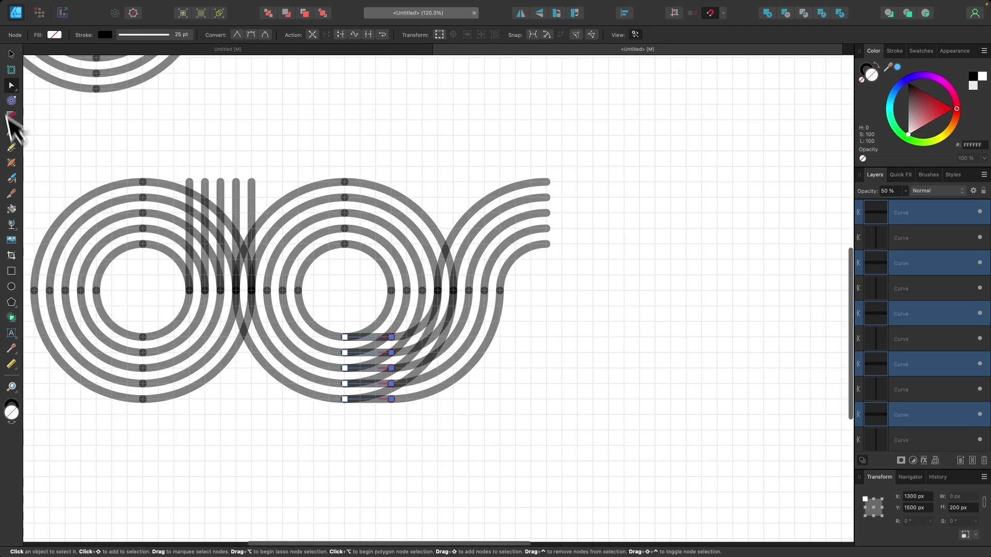
left_click(11, 53)
left_click(644, 340)
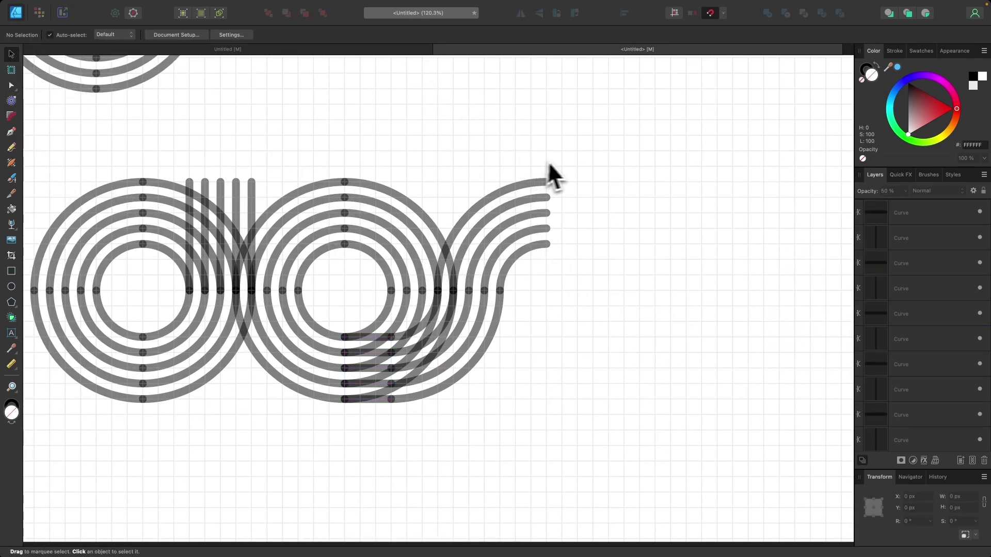
Step: Duplicate the five vertical lines and snap the copy to the S curve's upper end at X 1800, Y 1000 px
scroll(581, 300, "right", 2)
scroll(581, 300, "up", 1)
left_click_drag(155, 169, 234, 310)
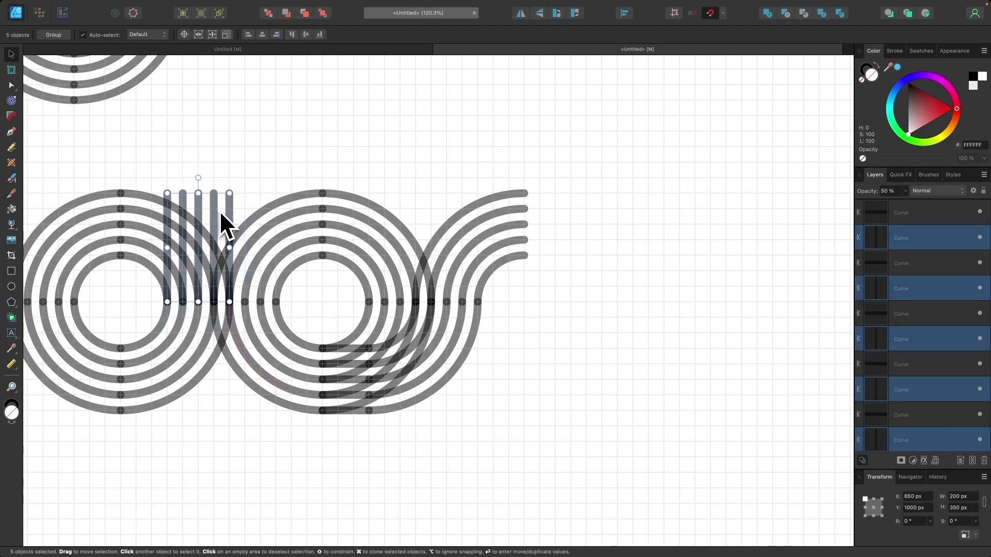
mouse_move(184, 201)
left_mouse_down()
mouse_move(663, 138)
mouse_move(558, 252)
mouse_move(552, 207)
mouse_move(541, 203)
left_mouse_up()
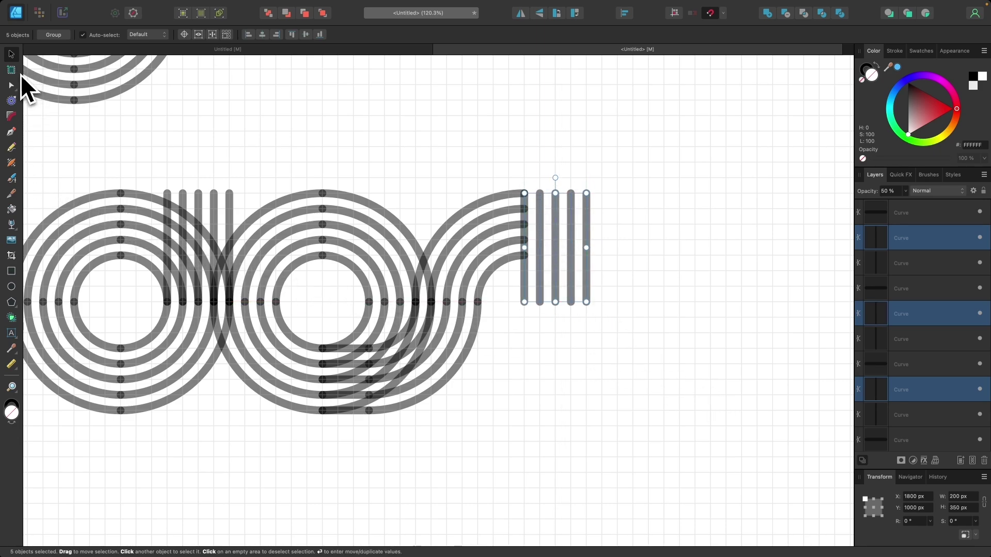
Step: Extend the copied vertical lines by moving their five bottom nodes down to Y 1700 px
scroll(569, 339, "up", 1)
scroll(569, 340, "right", 1)
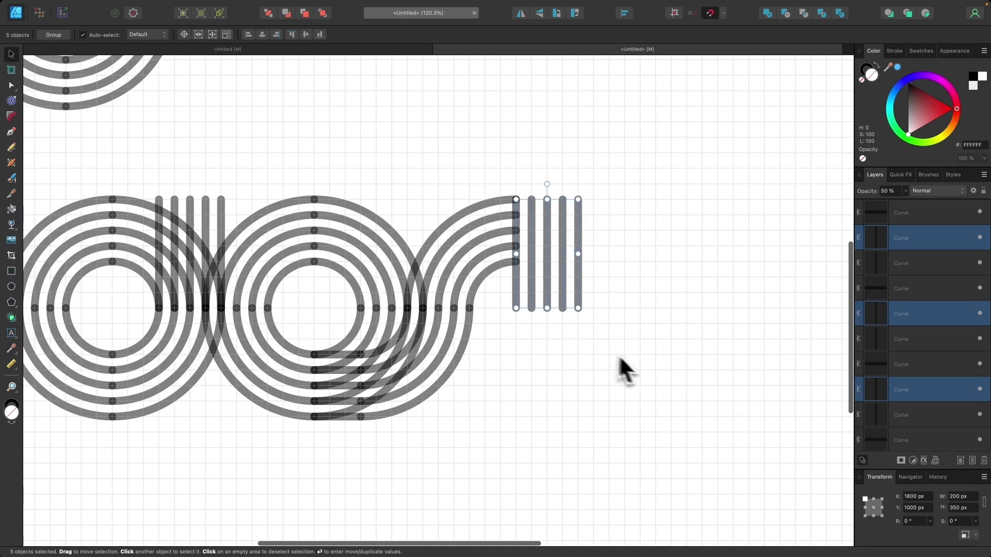
key("a")
mouse_move(561, 323)
left_mouse_down()
mouse_move(594, 338)
mouse_move(500, 302)
left_mouse_up()
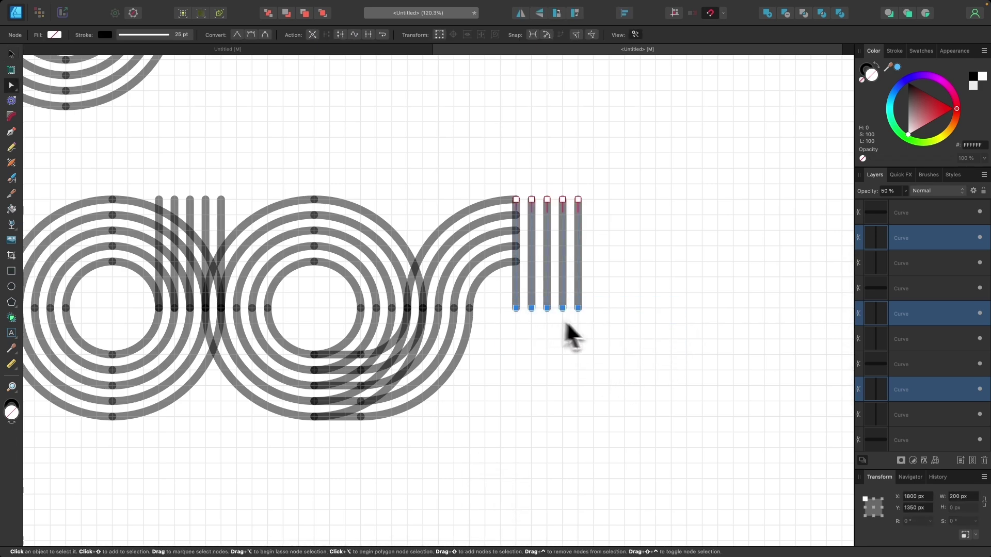
left_click_drag(578, 307, 581, 402)
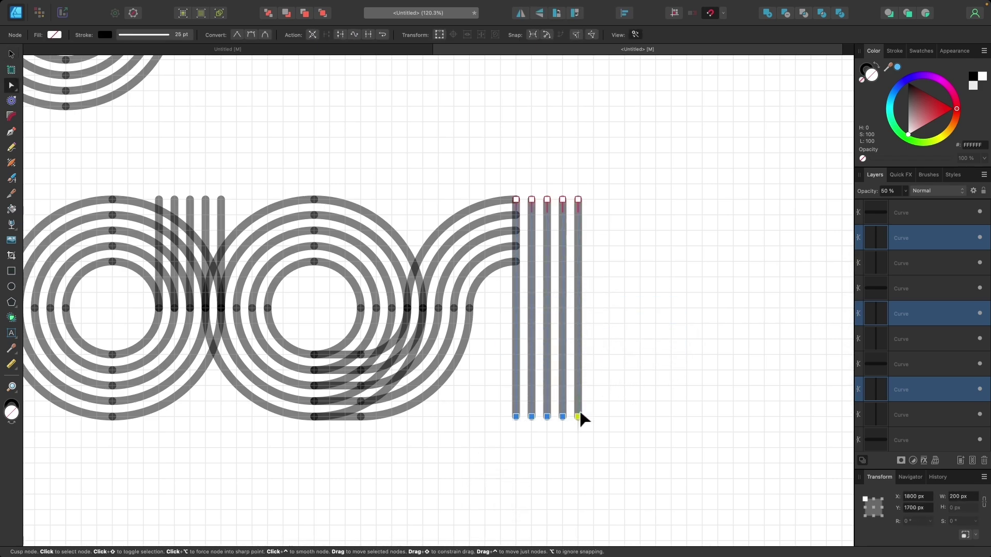
scroll(591, 341, "down", 2)
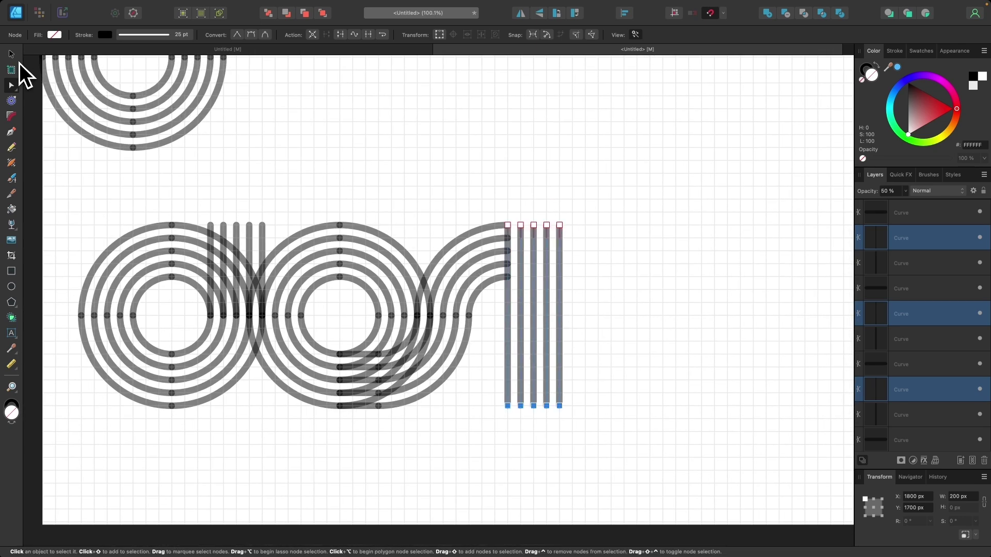
left_click(11, 53)
Step: Duplicate the original concentric circles and place the copy over the last vertical lines at X 1950, Y 1000 px
scroll(402, 227, "down", 4)
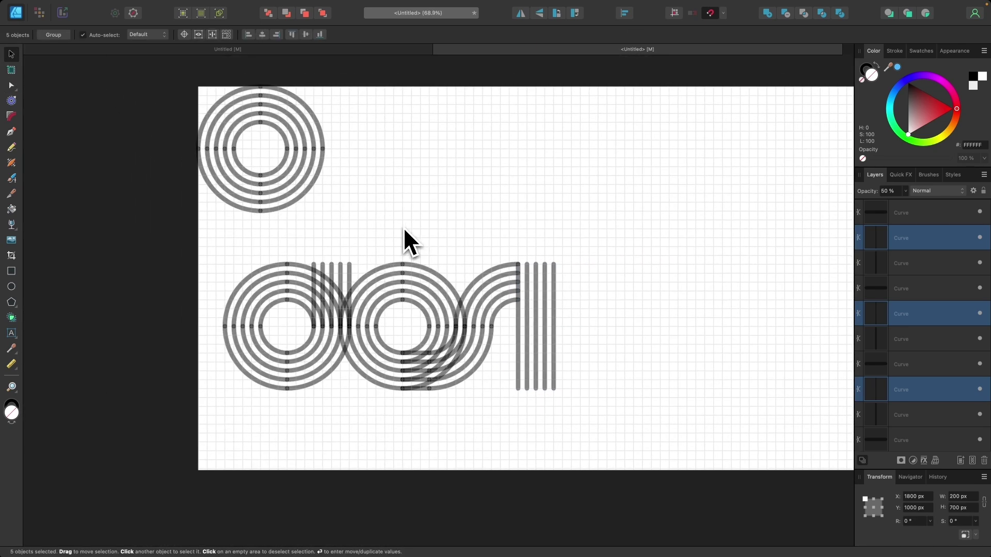
left_click_drag(371, 253, 182, 85)
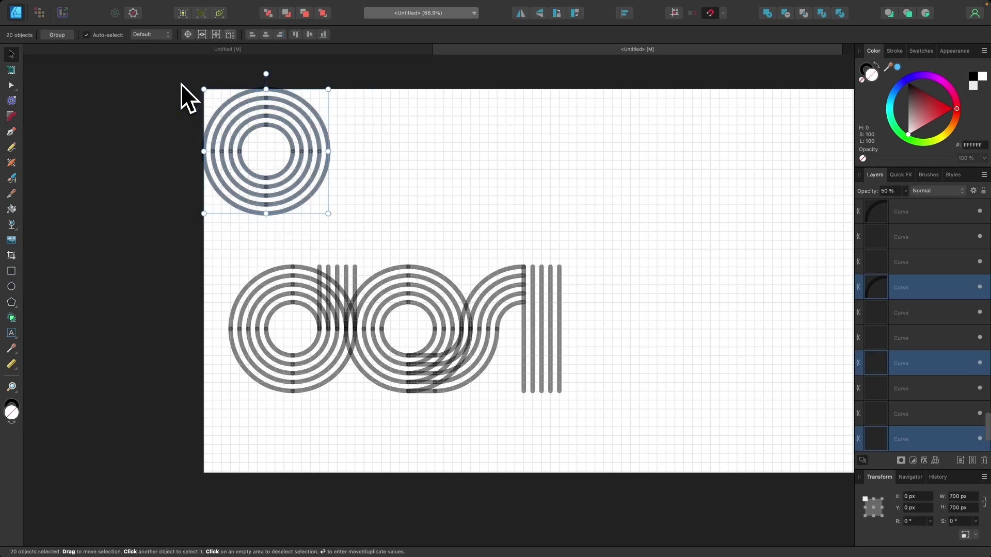
left_click_drag(246, 139, 494, 305)
scroll(587, 349, "up", 5)
scroll(494, 305, "down", 4)
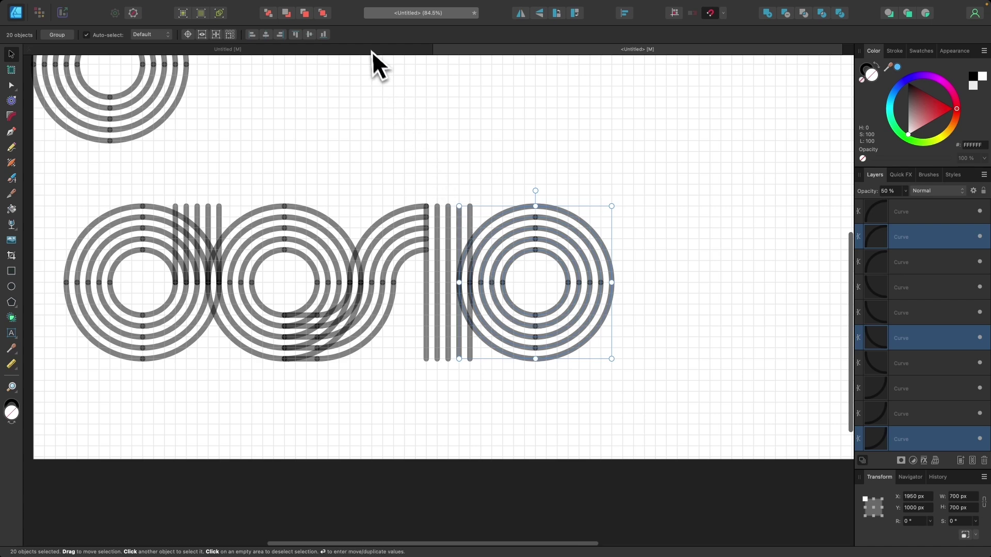
Step: Check the "g" tail in the example, then duplicate the third circle set's lower-right quarter arcs down to about X 2308, Y 1543 px
left_click(370, 51)
scroll(814, 431, "right", 10)
scroll(815, 431, "down", 3)
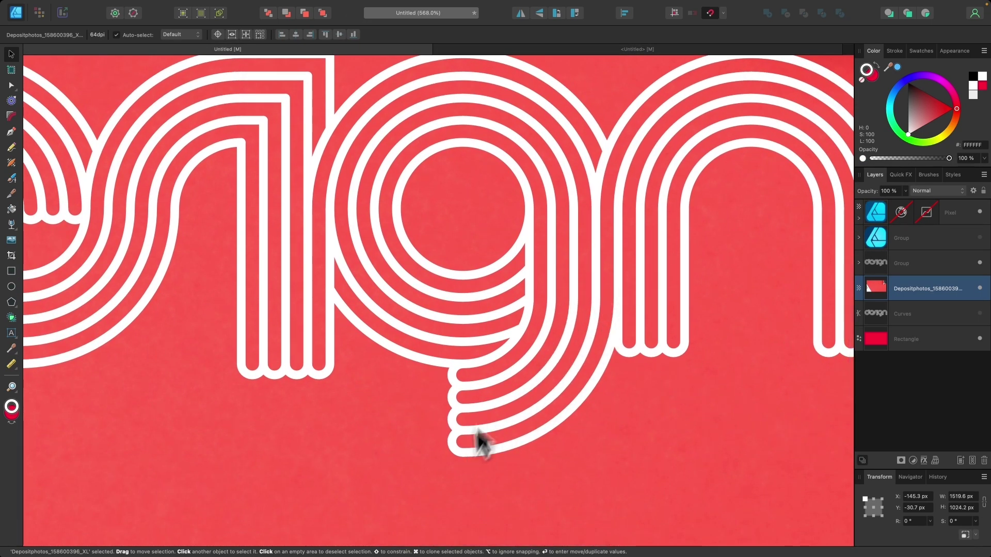
left_click(584, 47)
scroll(529, 291, "up", 5)
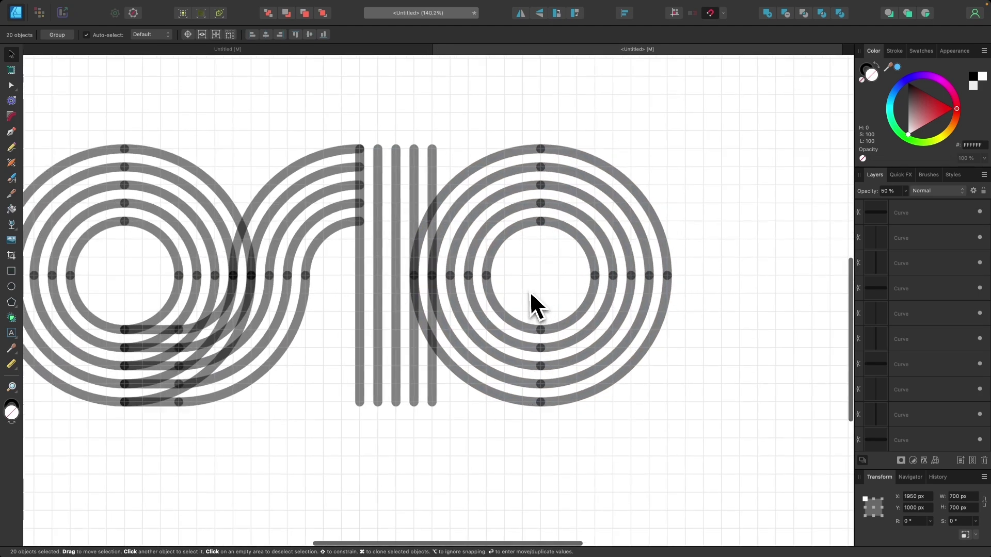
scroll(529, 294, "right", 2)
left_click_drag(676, 429, 464, 231)
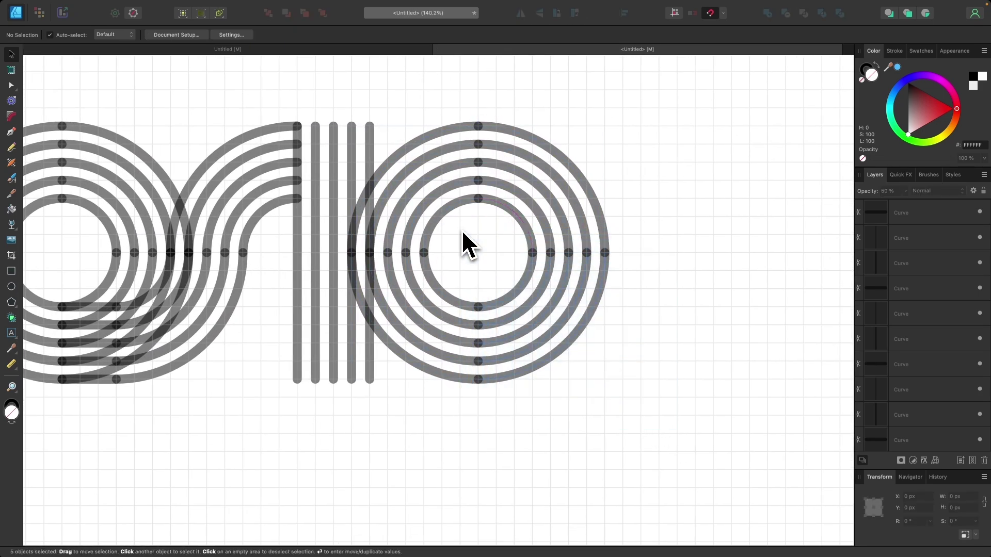
scroll(614, 311, "down", 1)
scroll(614, 310, "left", 1)
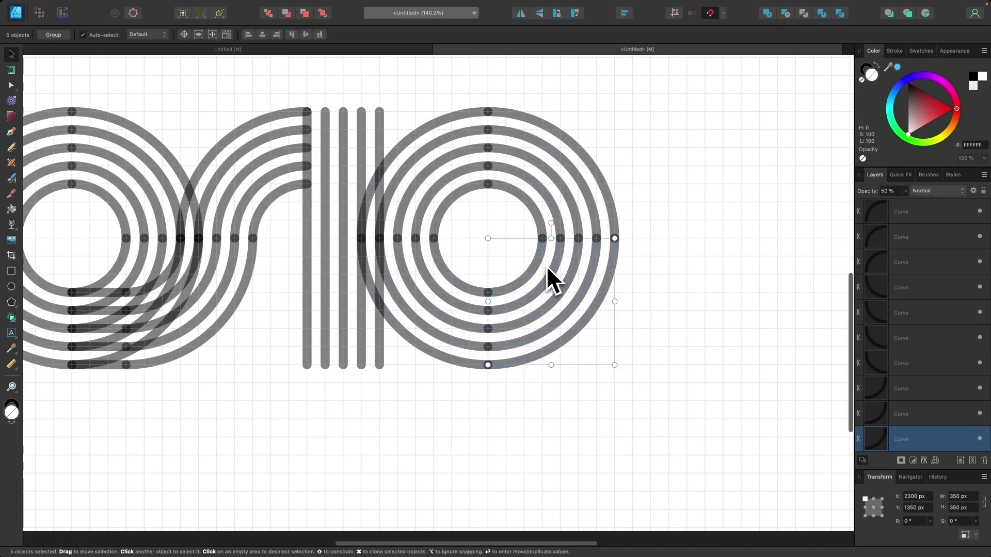
left_click_drag(545, 266, 541, 331)
left_click(541, 331)
scroll(486, 402, "up", 3)
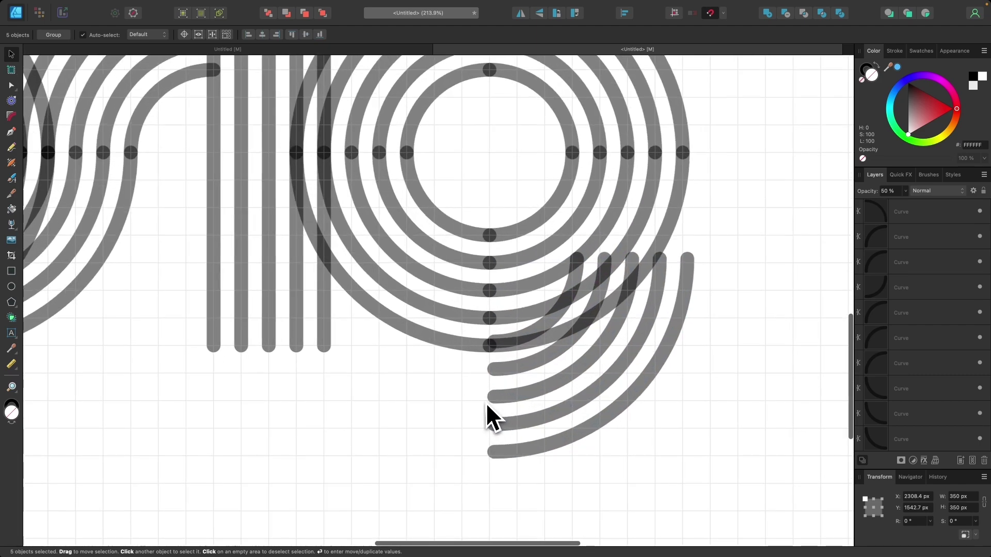
Step: Select the five copied tail arcs and snap them to the circle set's bottom node at X 2300, Y 1550 px
left_click(506, 347)
right_click(505, 347)
left_click(451, 352)
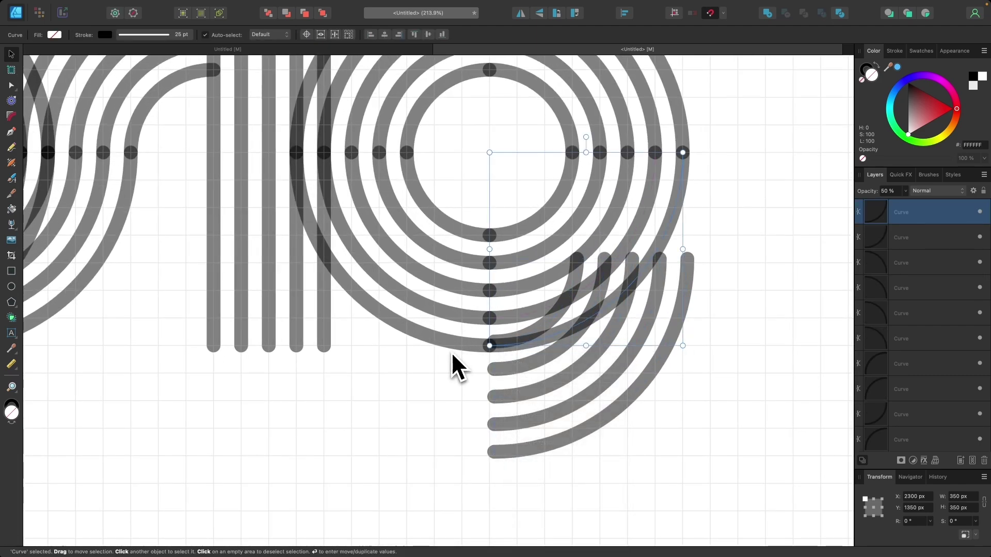
left_click(602, 417)
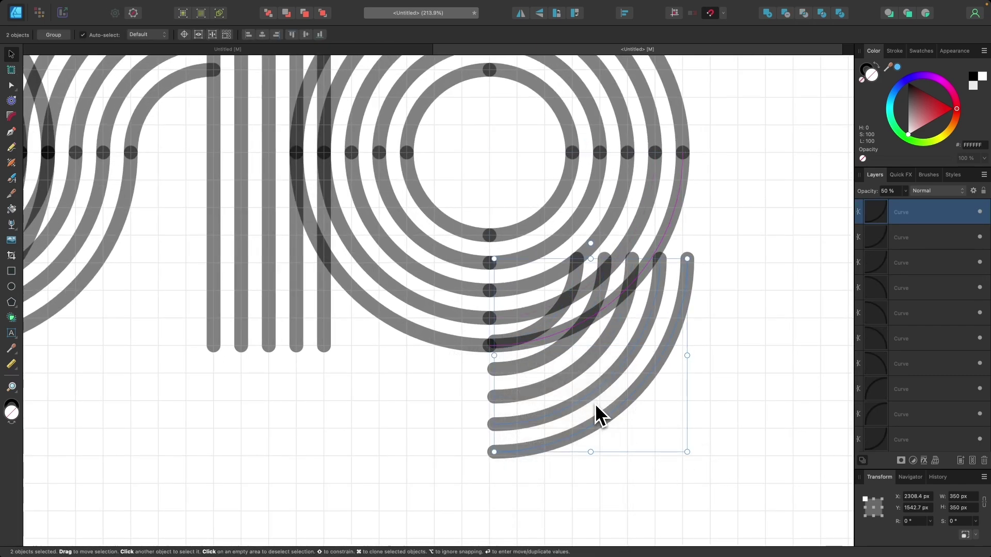
left_click(721, 506)
left_click_drag(729, 489, 462, 261)
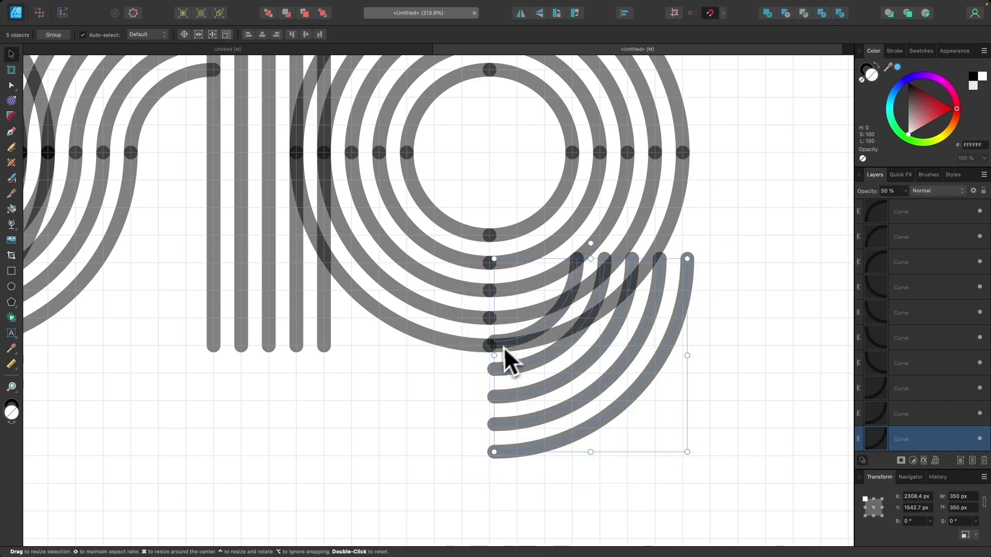
left_click_drag(506, 342, 511, 359)
scroll(603, 320, "up", 3)
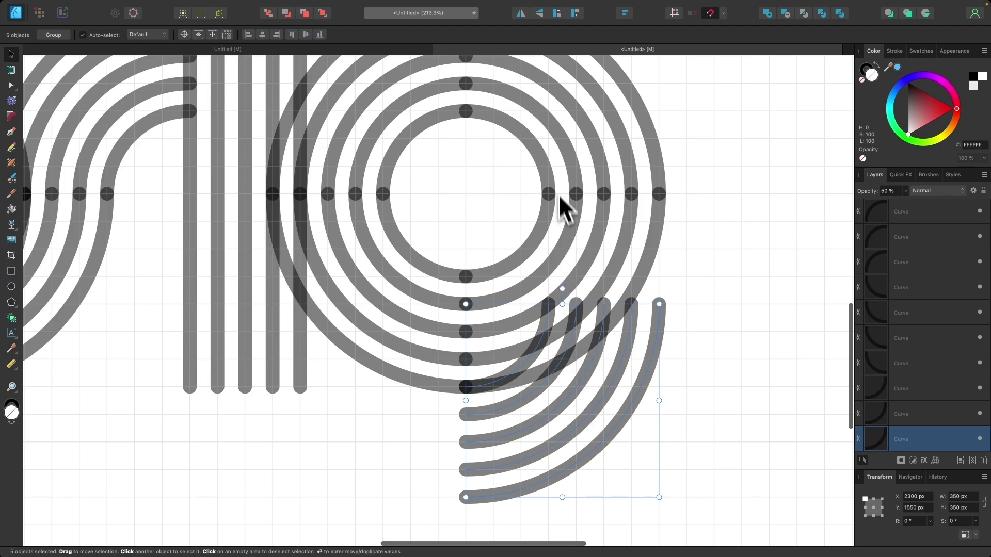
Step: Draw a straight vertical Pen line from the innermost circle's right node down to the innermost tail arc's upper end
left_click(671, 257)
scroll(679, 261, "up", 3)
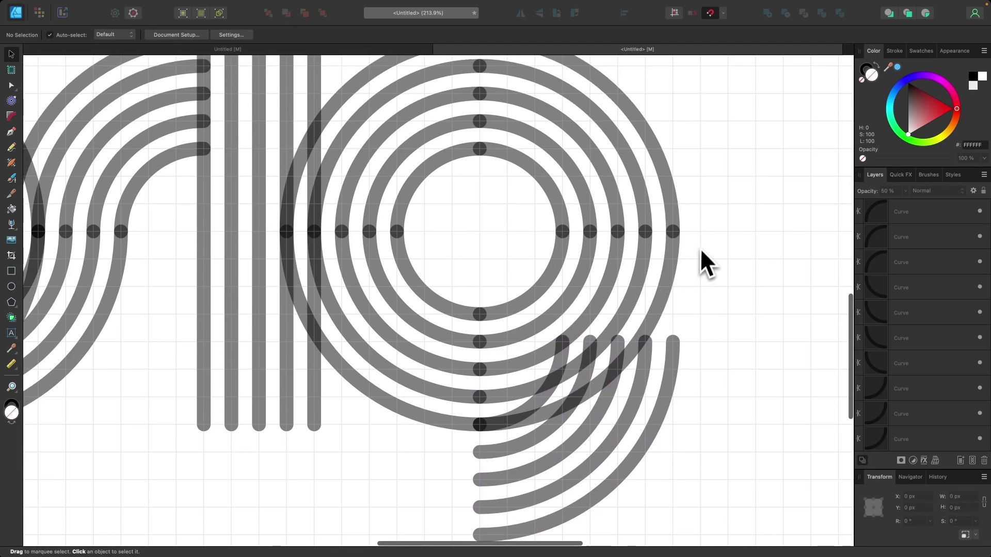
key("p")
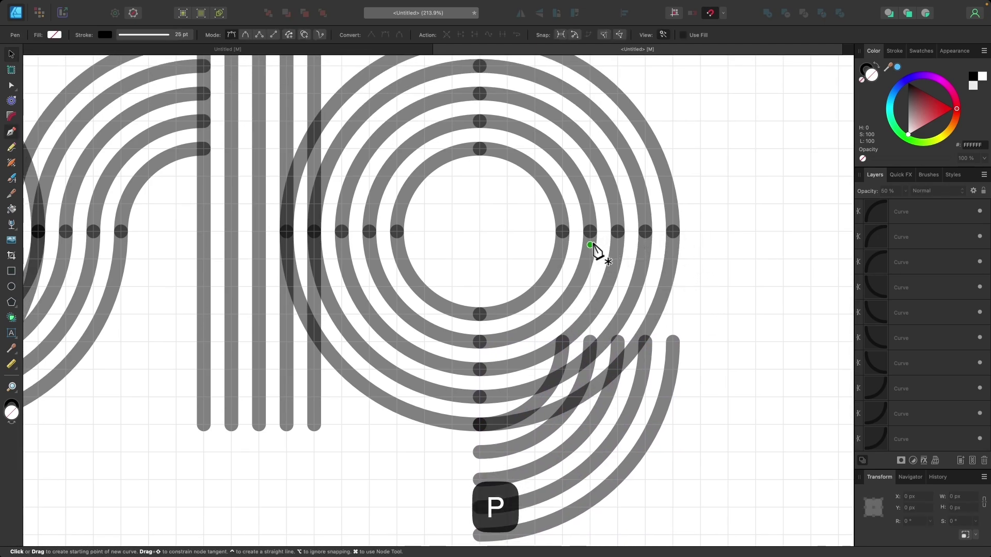
left_click(563, 231)
left_click(562, 342)
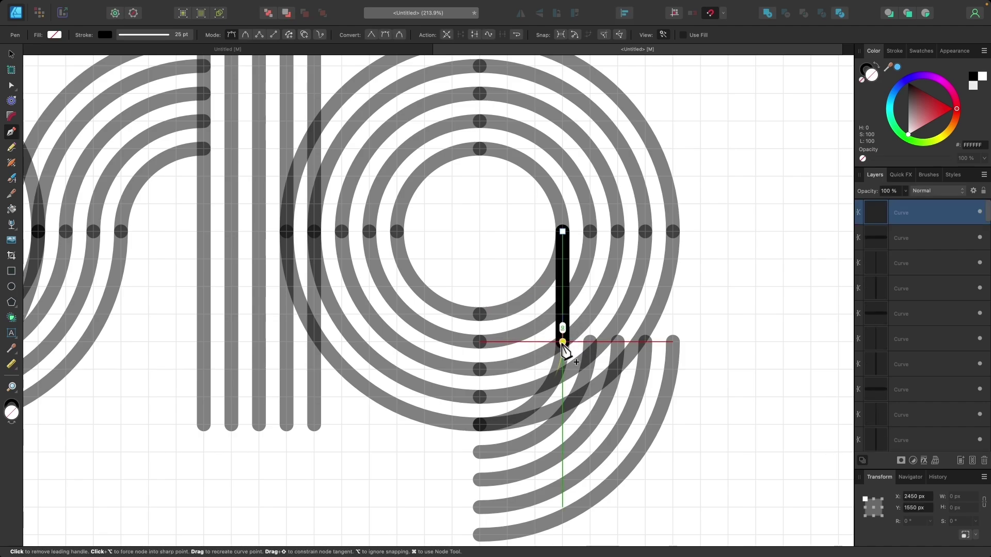
key("Escape")
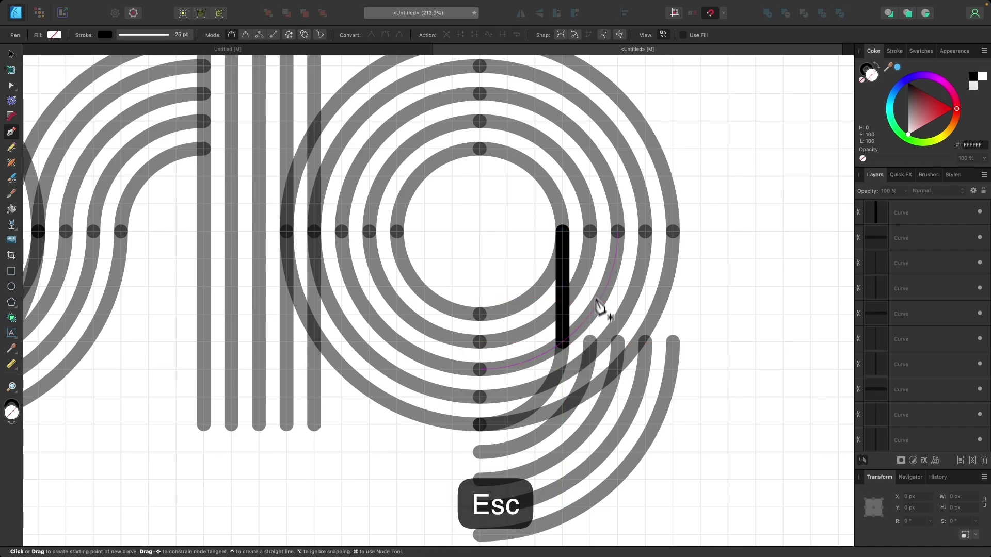
Step: Draw straight vertical lines from the other four right-hand circle nodes to their tail arcs, and set all five lines to 50% opacity
left_click(590, 231)
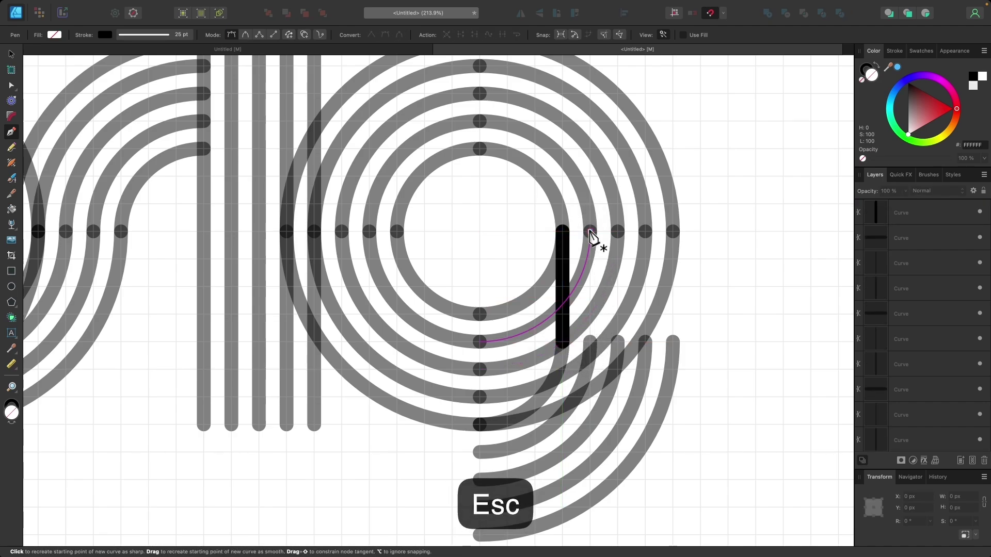
left_click(590, 342)
key("Escape")
left_click(617, 232)
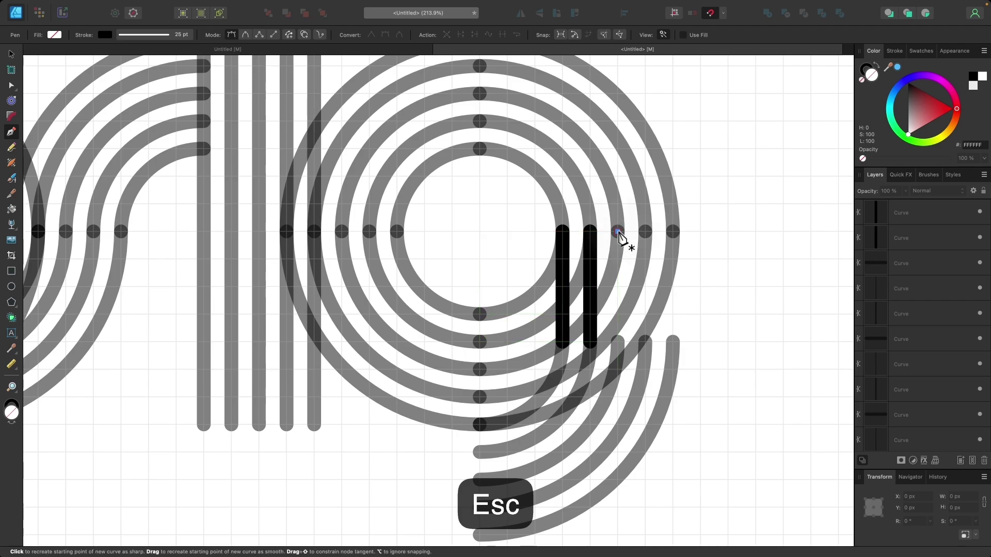
left_click(618, 342)
key("Escape")
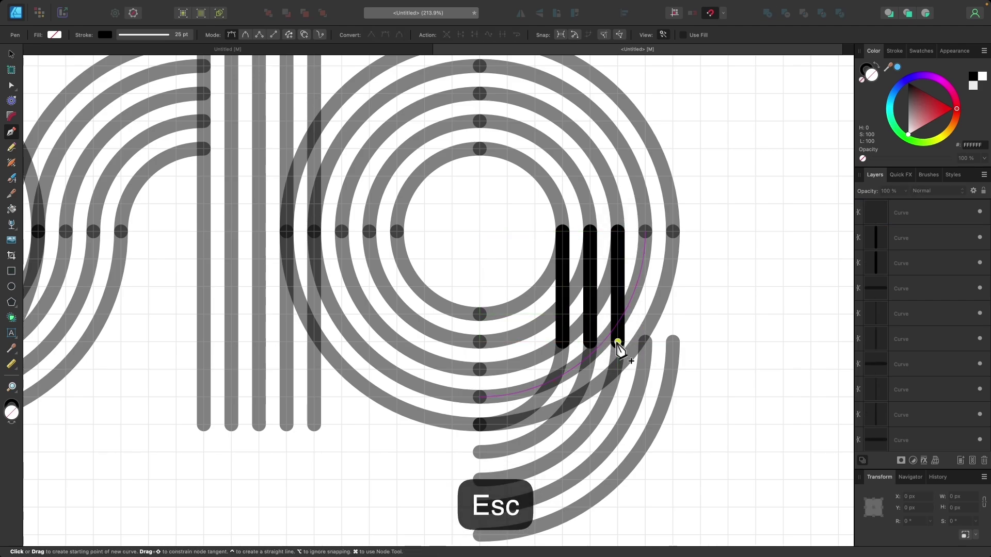
left_click(645, 232)
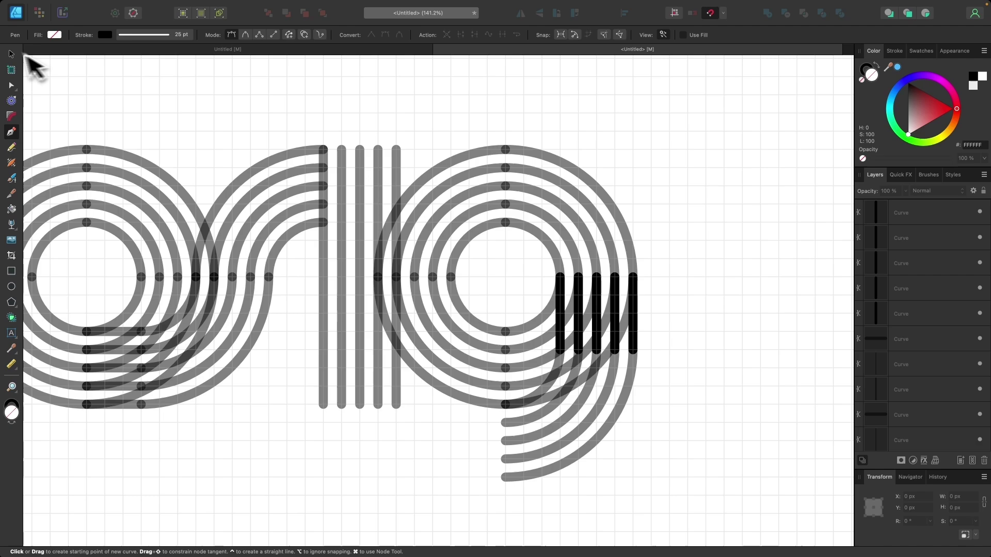
left_click(12, 54)
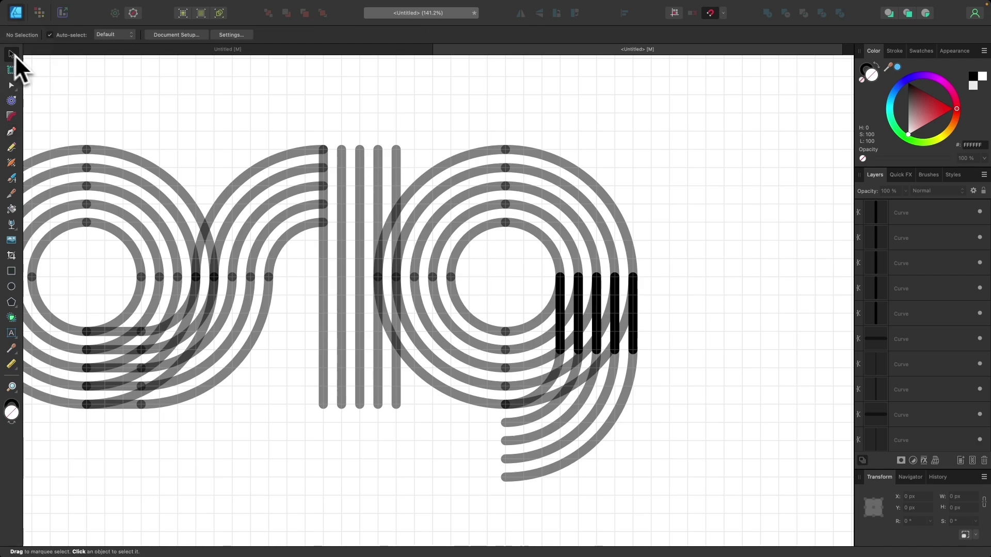
left_click_drag(680, 367, 544, 268)
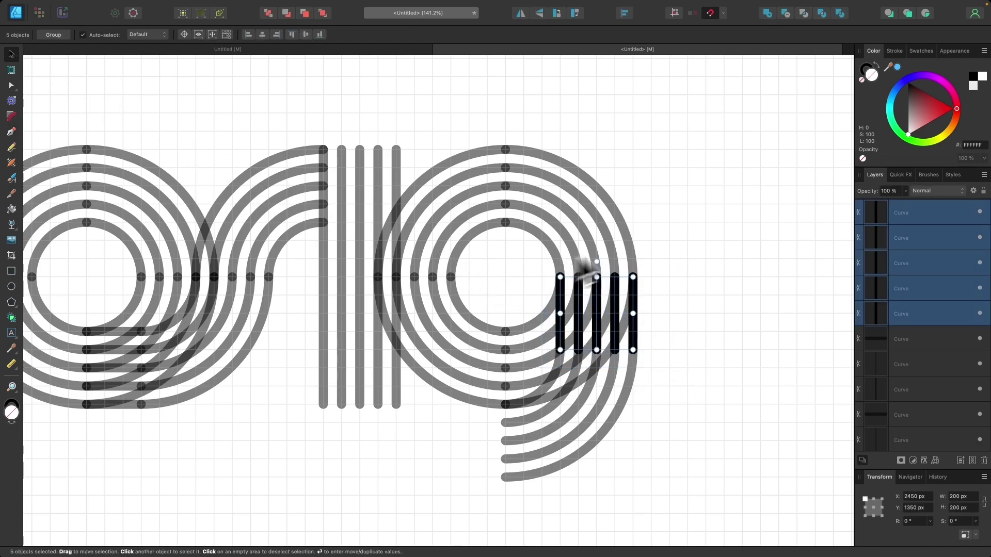
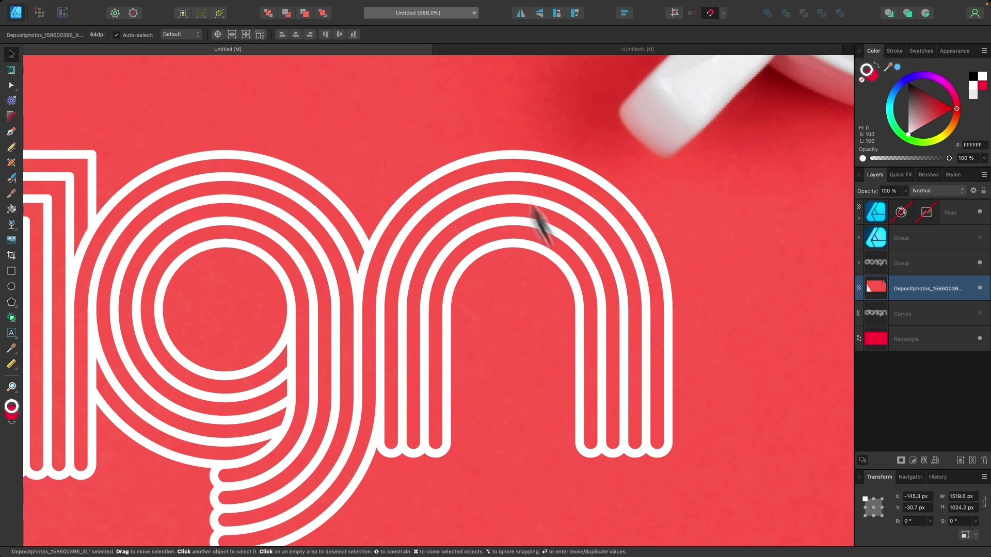
Step: Duplicate the upper half of the "g" circles and snap the copied arcs beside it as the "n" arch at X 2600, Y 1000 px
left_click(511, 49)
scroll(566, 160, "right", 5)
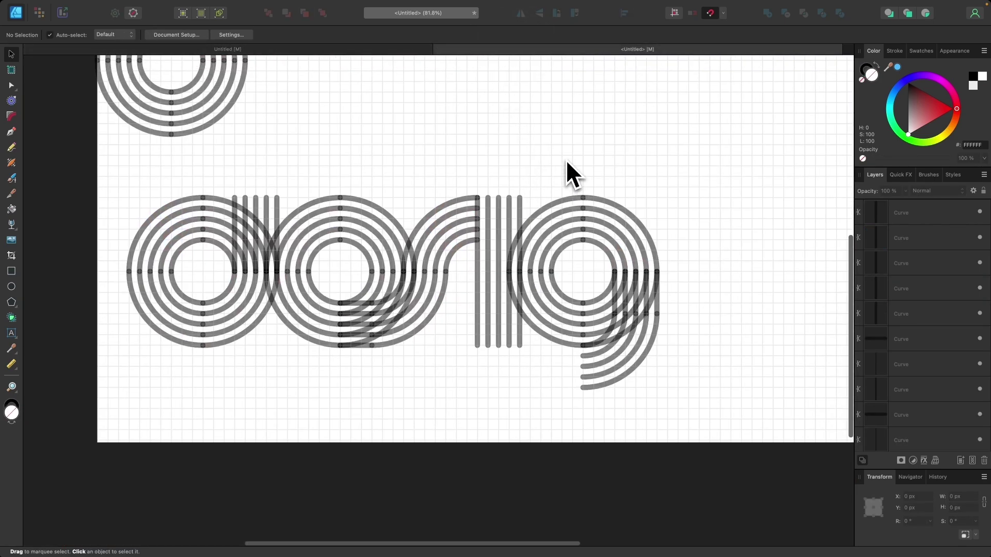
scroll(531, 299, "up", 5)
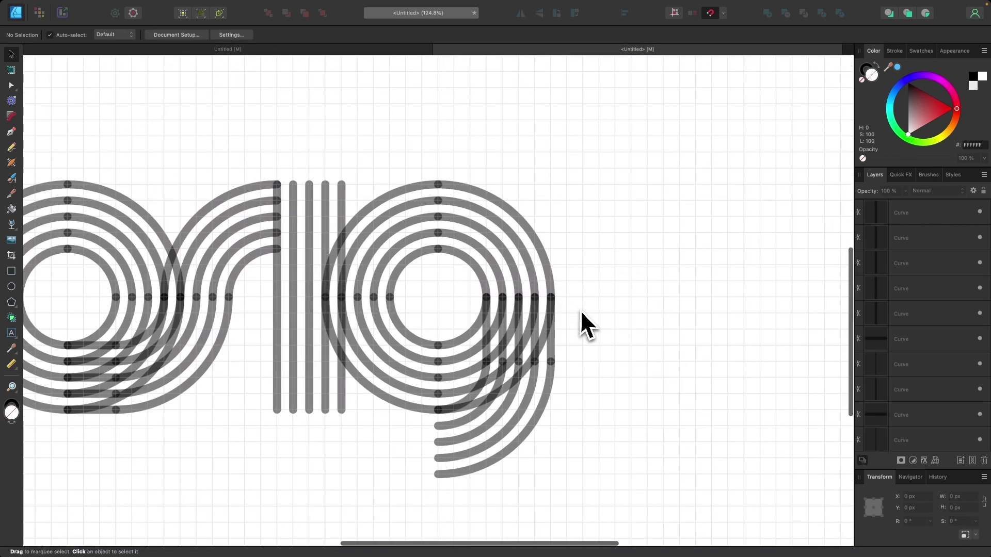
left_click_drag(585, 309, 311, 168)
left_click_drag(395, 195, 686, 222)
scroll(650, 307, "up", 5)
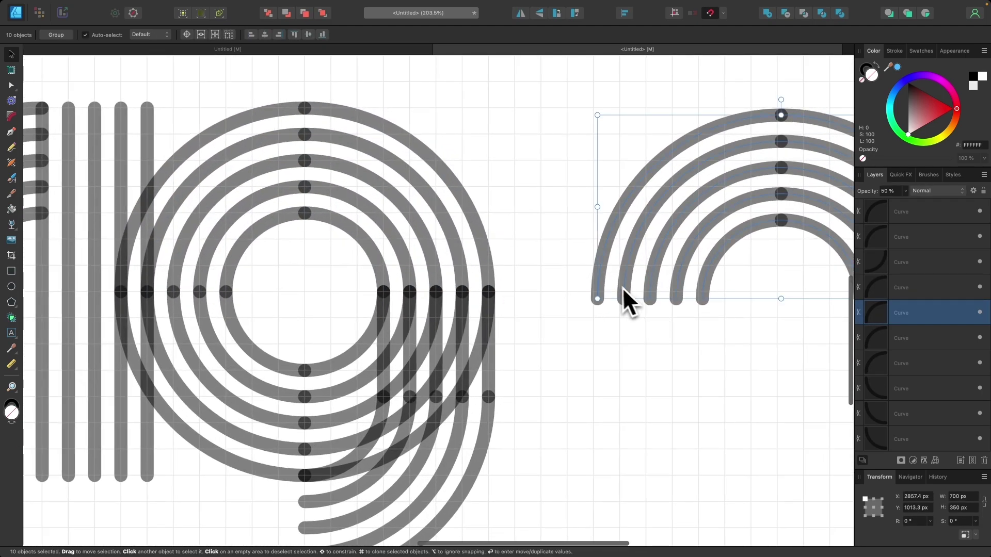
left_click_drag(598, 283, 469, 277)
scroll(536, 278, "down", 5)
scroll(535, 277, "up", 4)
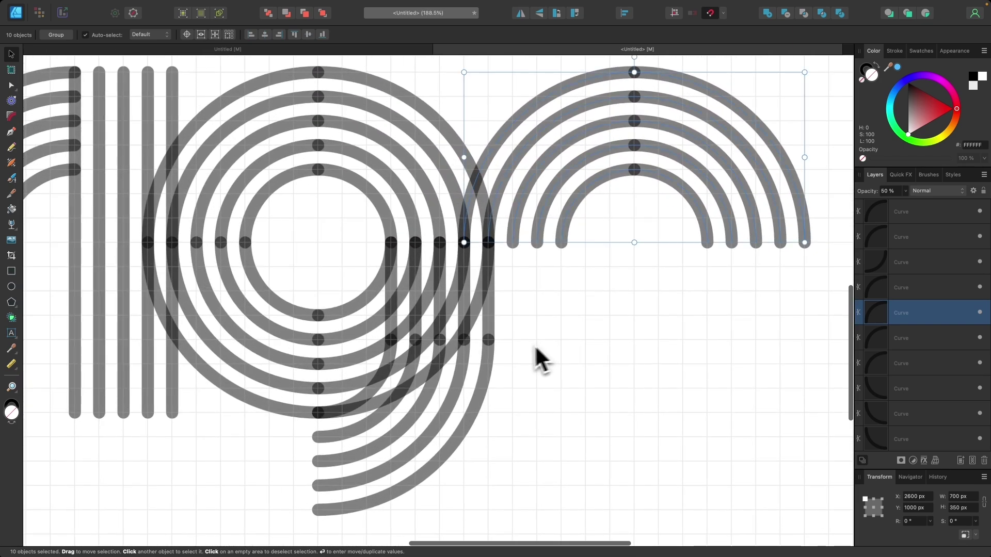
Step: Duplicate the five short vertical lines of the "g" and snap them to the arch's right-hand ends at X 3100, Y 1350 px
left_click_drag(513, 349, 711, 300)
scroll(707, 307, "right", 3)
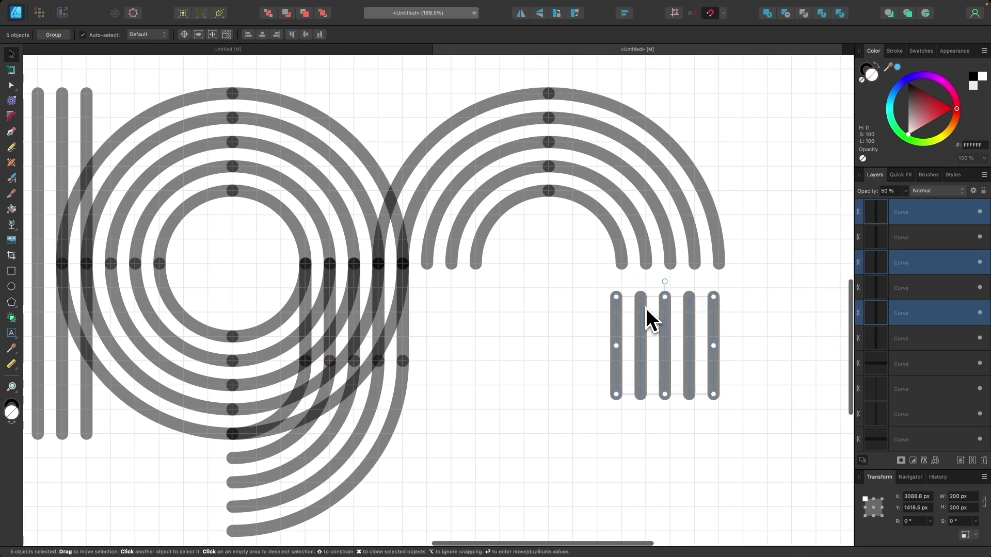
left_click_drag(646, 308, 645, 271)
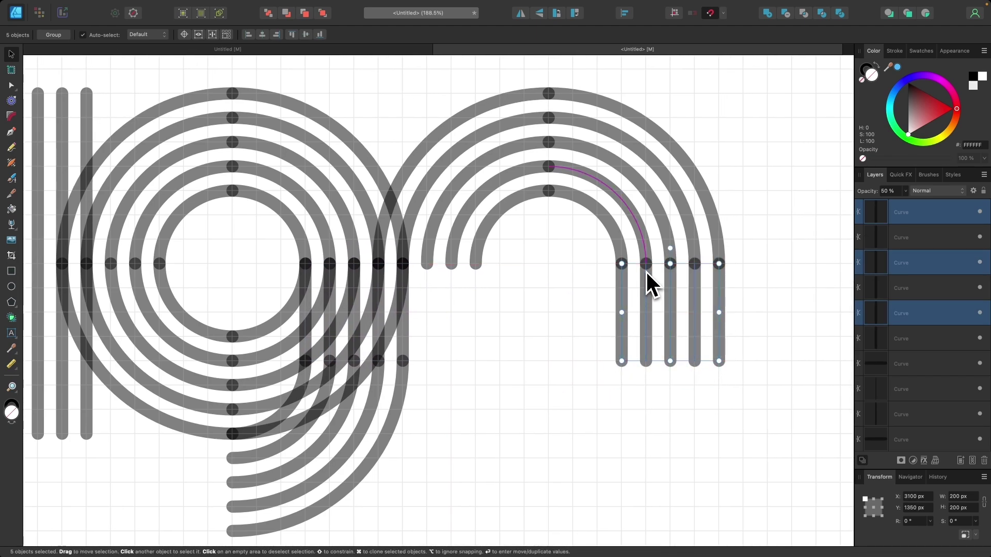
Step: Lengthen the five right-hand stem lines of the "n" by moving their bottom nodes down to Y 1700 px
key("a")
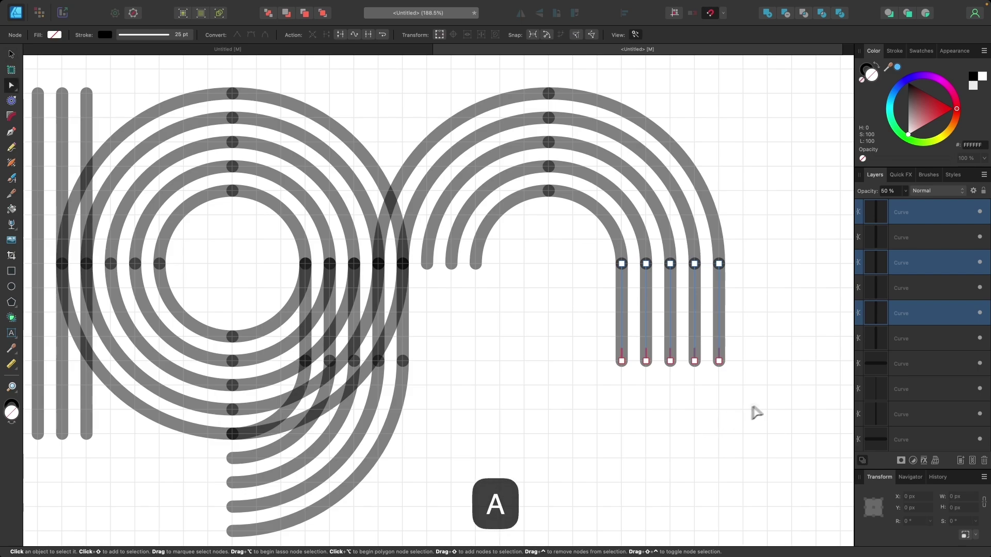
left_click_drag(753, 408, 597, 352)
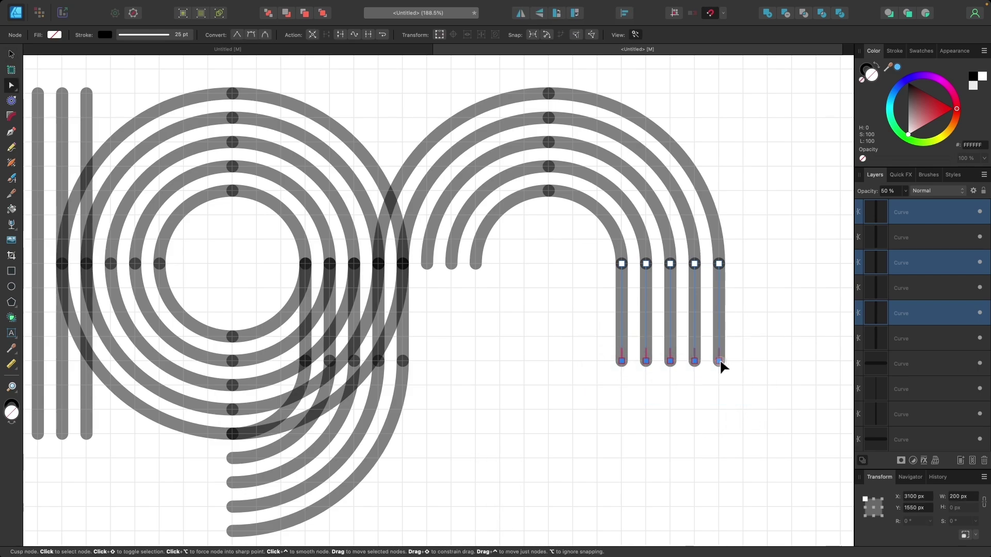
left_click_drag(721, 364, 725, 437)
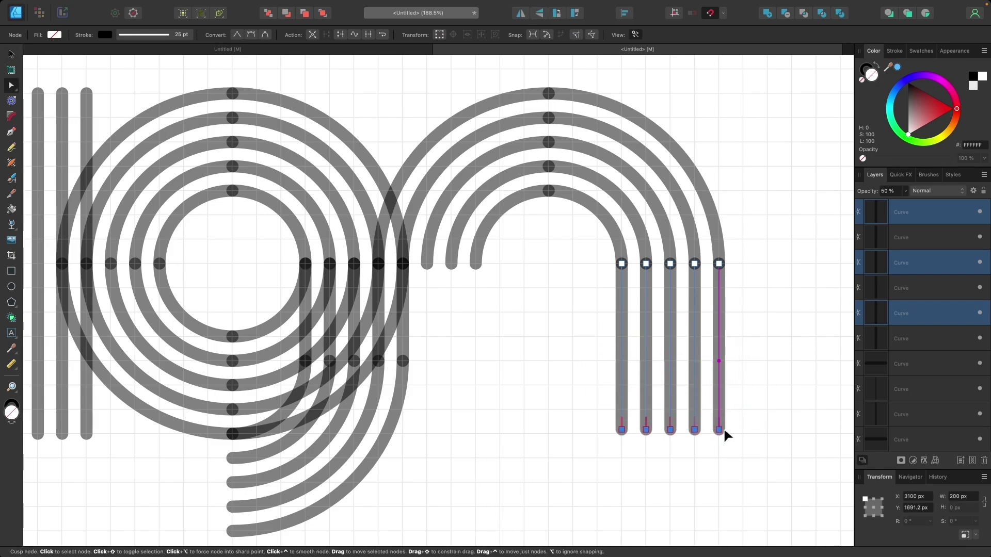
left_click(571, 360)
scroll(571, 359, "down", 1)
scroll(571, 358, "up", 2)
key("super+z")
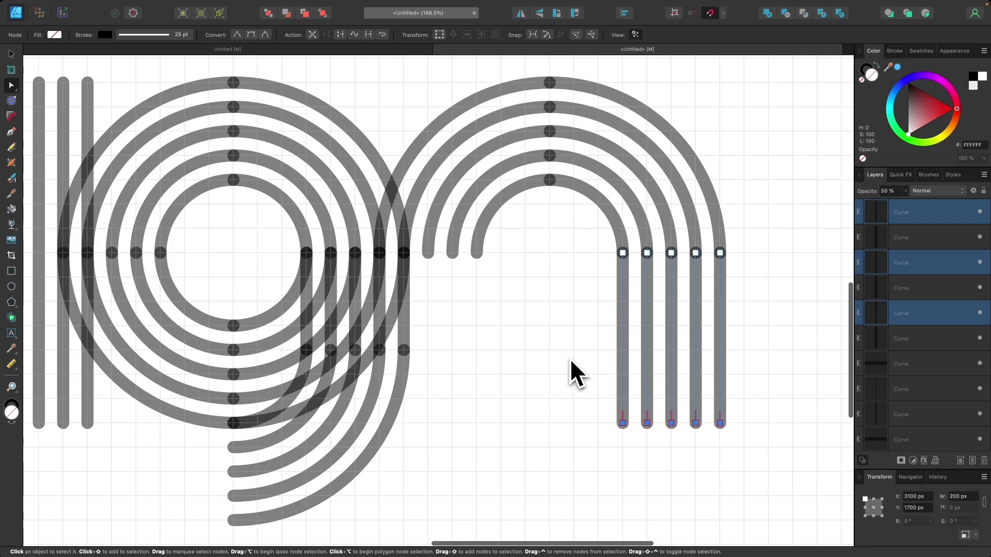
scroll(570, 358, "right", 1)
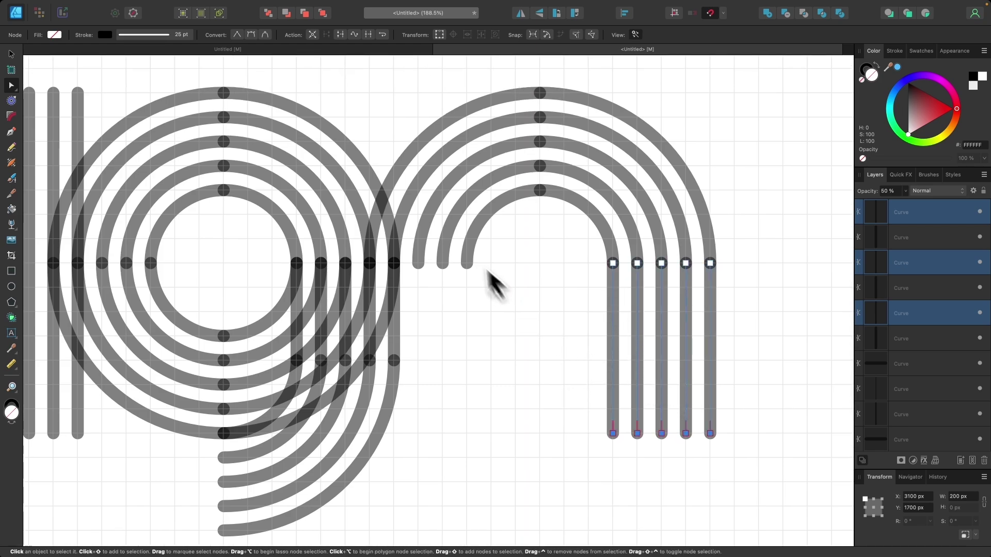
scroll(420, 391, "left", 1)
Step: Duplicate the five long stem lines and snap the copies to the left-hand ends of the "n" arch
key("v")
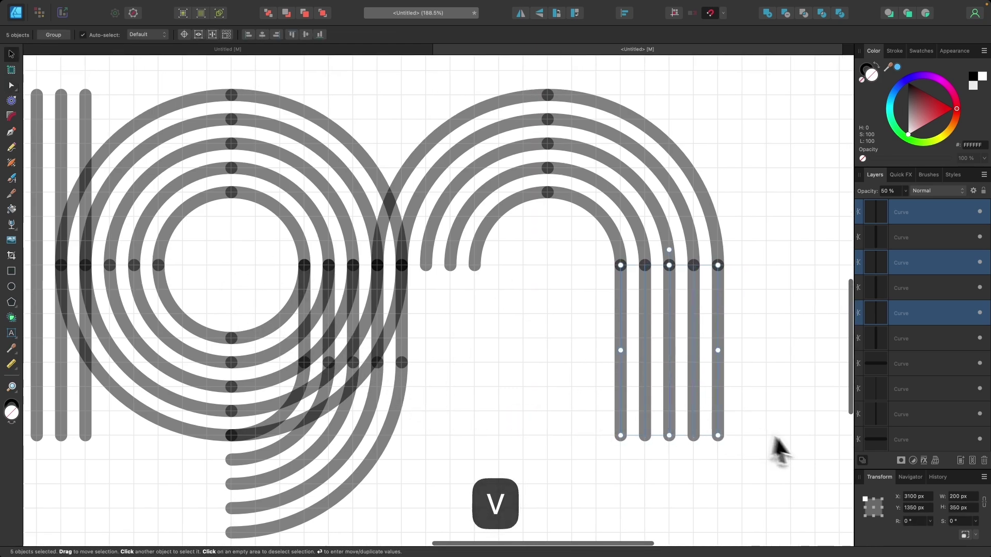
left_click_drag(796, 465, 599, 259)
scroll(582, 257, "left", 2)
scroll(582, 256, "up", 1)
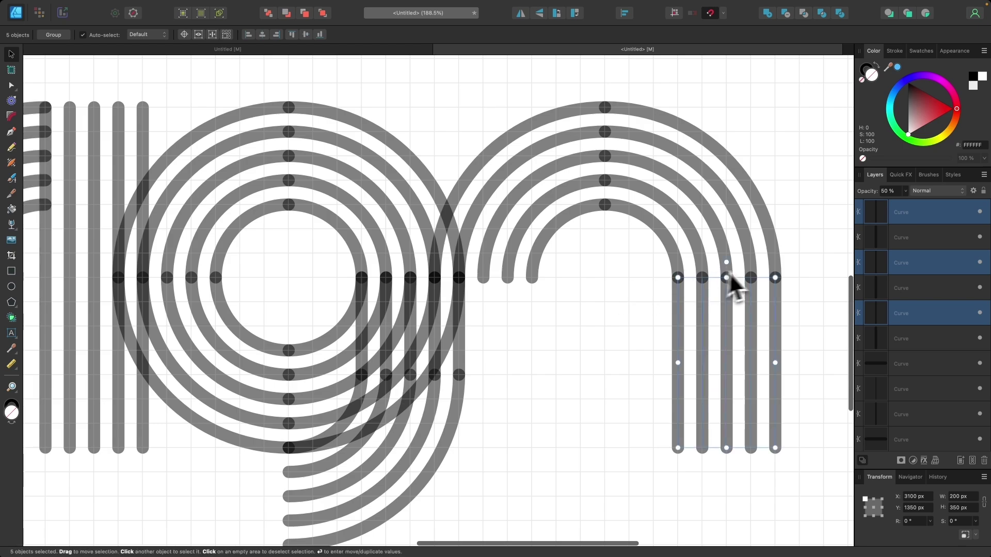
left_click_drag(730, 299, 511, 293)
left_click(508, 495)
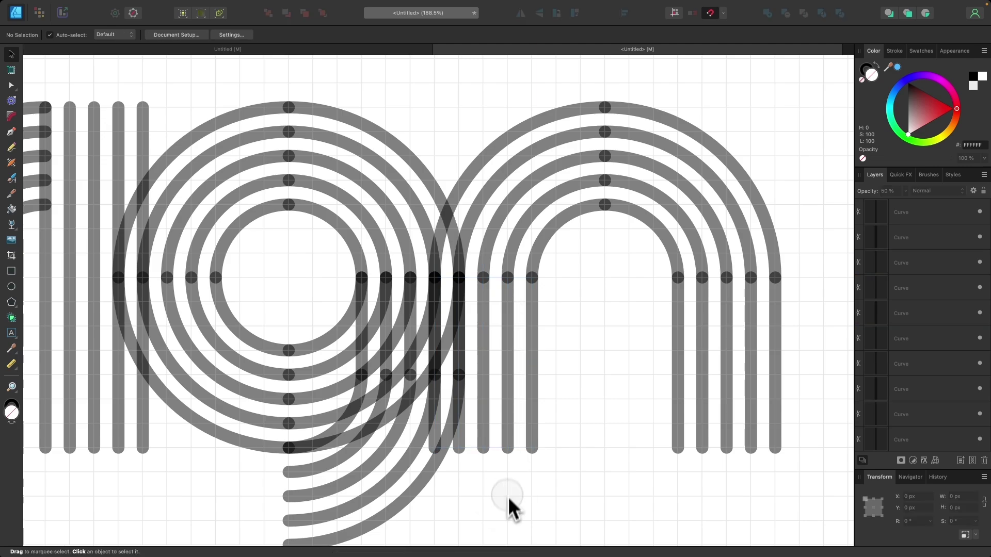
Step: Try removing the two left-stem lines of the "n" that overlap the "g", and undo both deletions
left_click(462, 436)
key("BackSpace")
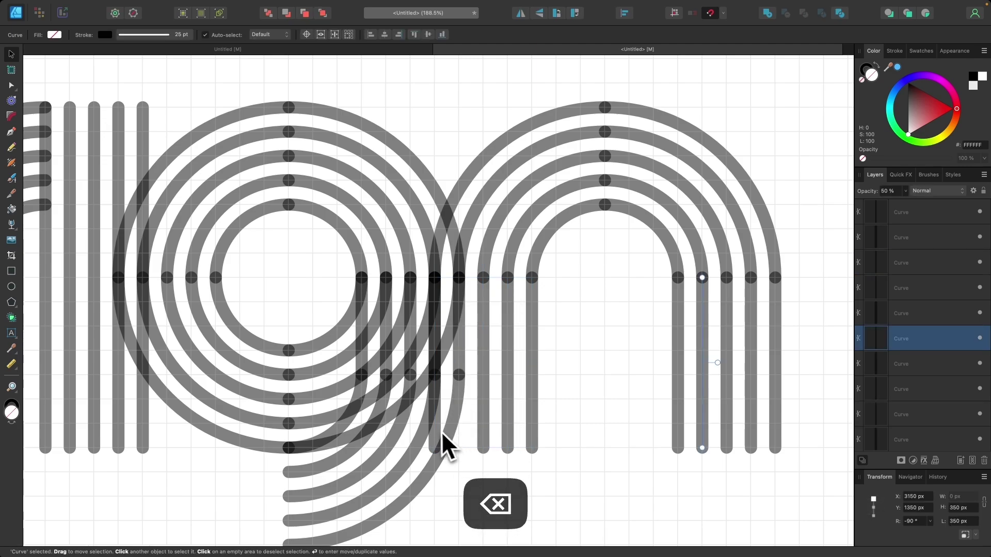
left_click(433, 430)
key("BackSpace")
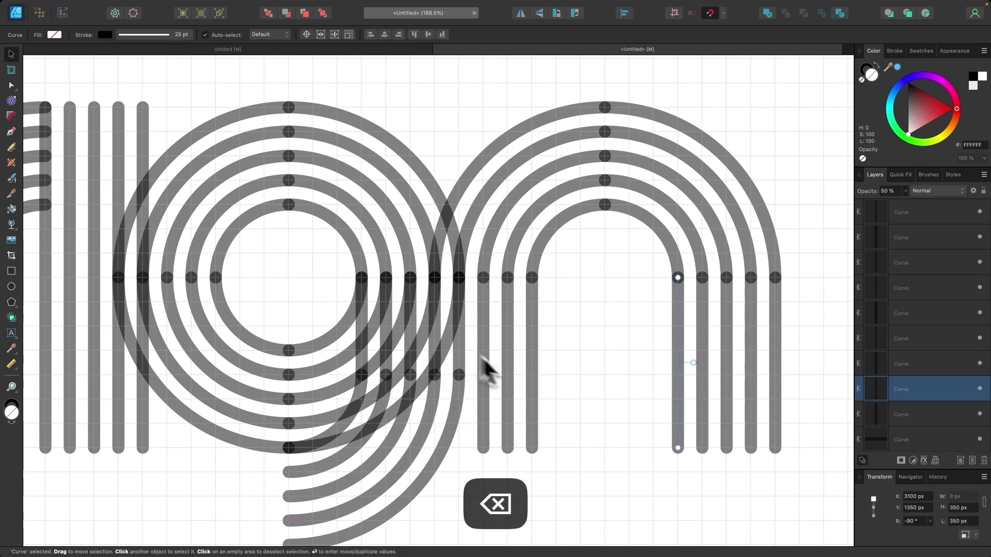
scroll(566, 398, "down", 5)
scroll(566, 396, "left", 2)
scroll(565, 395, "down", 3)
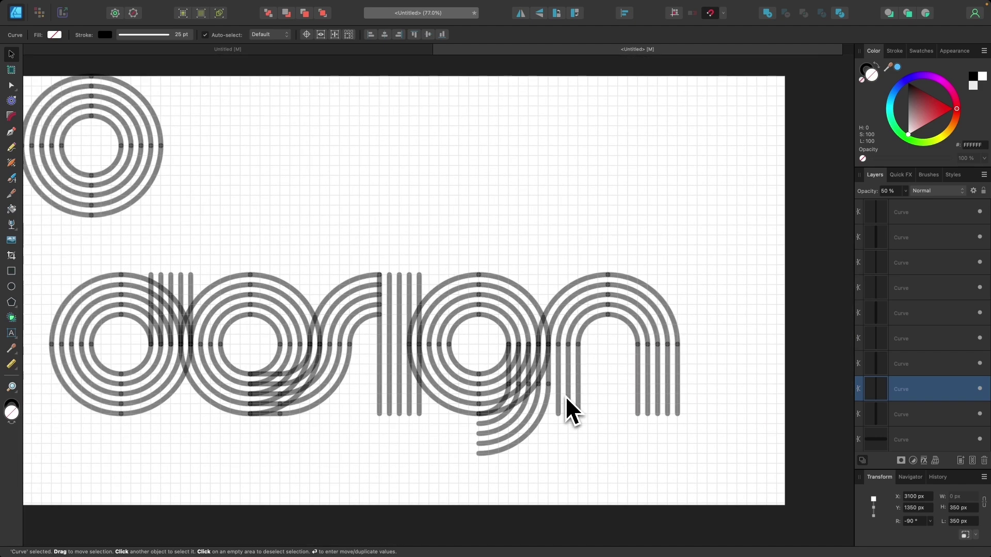
scroll(537, 413, "up", 3)
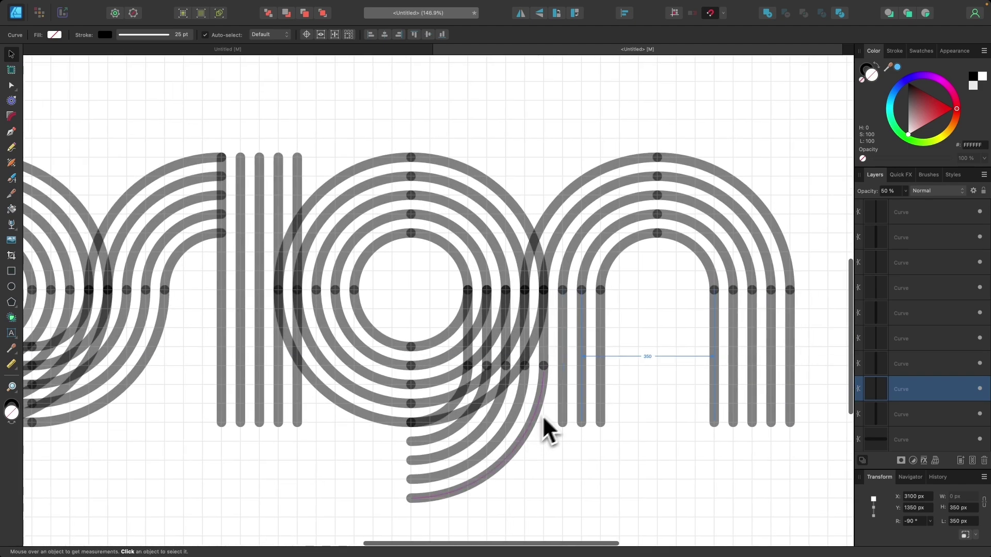
key("super+z")
key("super+z")
key("super+z")
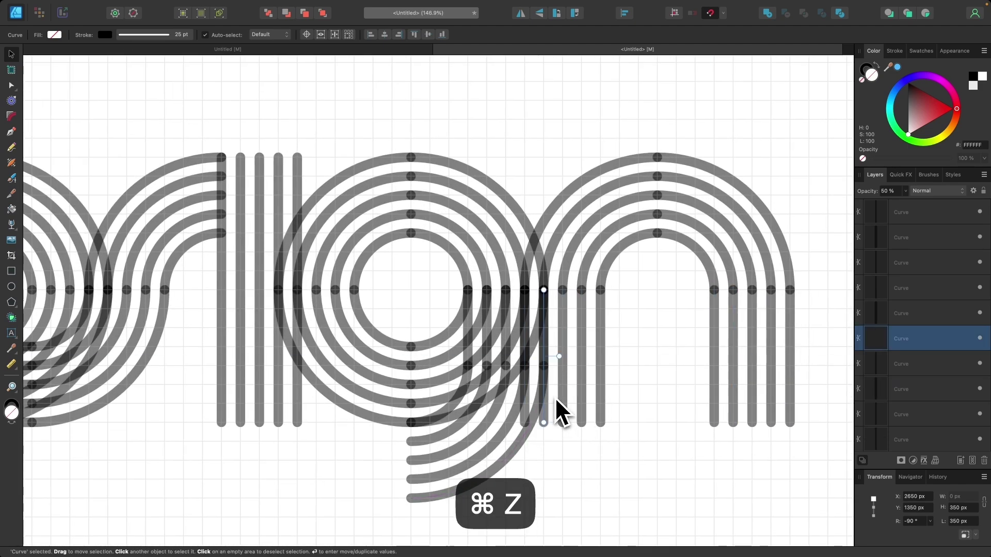
Step: Delete only the outermost line of the left stem of the "n"
scroll(555, 397, "up", 3)
left_click(504, 405)
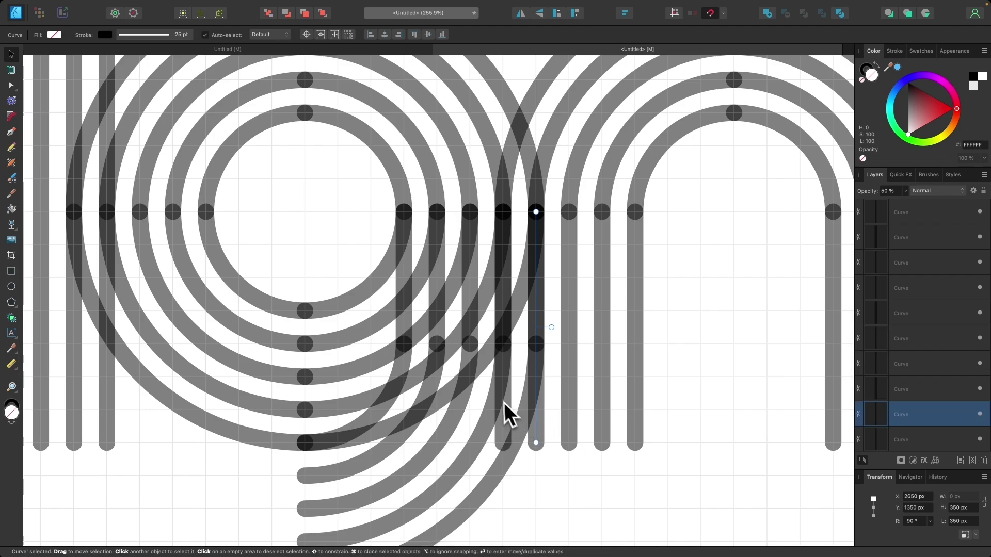
key("BackSpace")
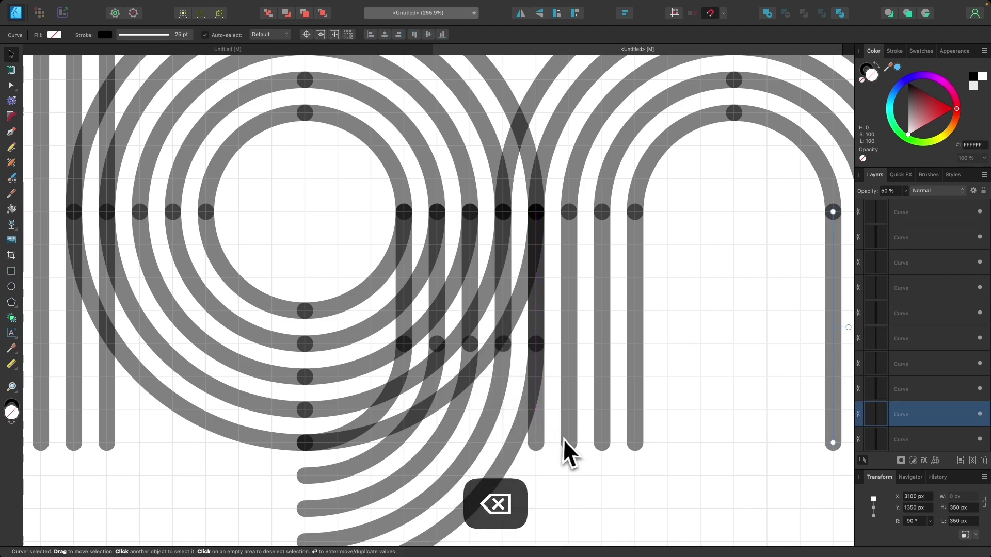
scroll(533, 435, "down", 5)
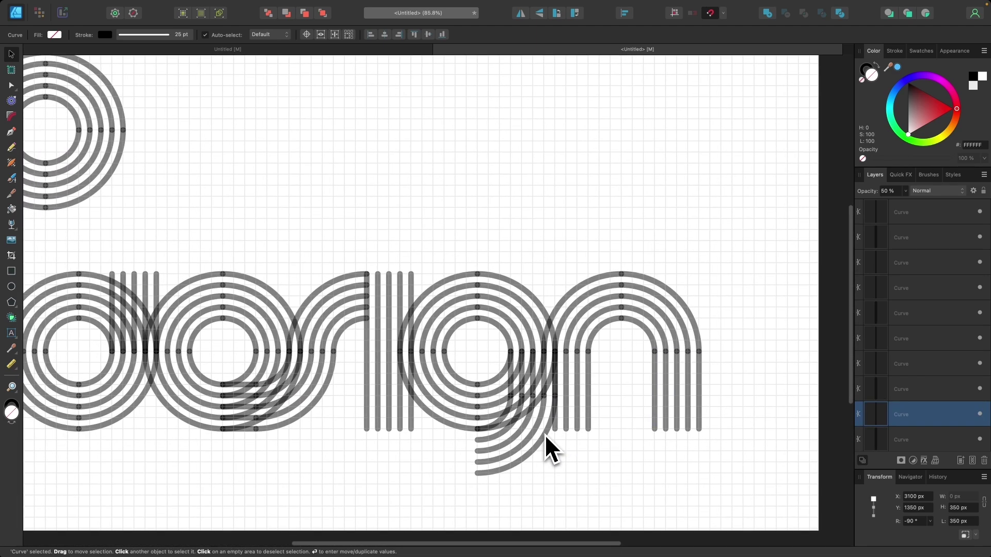
Step: Examine in the example lettering how the strokes of neighbouring letters overlap and join, from the "n" back to the "d"
left_click(323, 50)
scroll(463, 240, "up", 2)
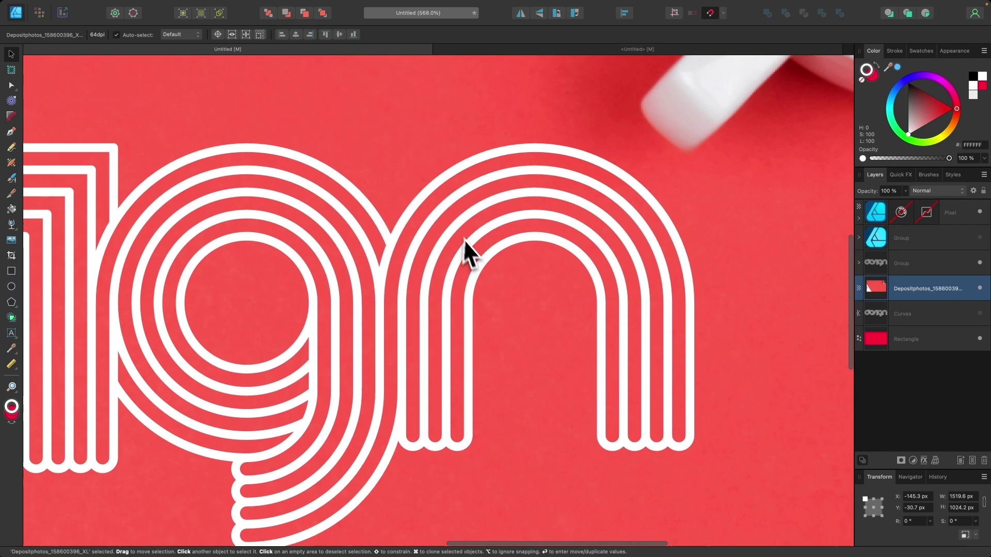
scroll(471, 248, "down", 3)
scroll(472, 248, "up", 1)
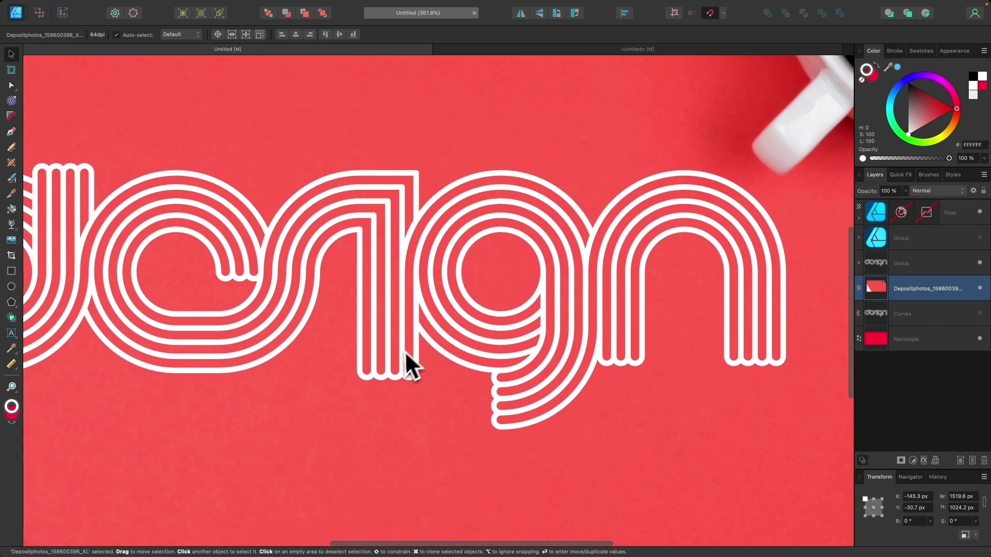
scroll(397, 357, "up", 1)
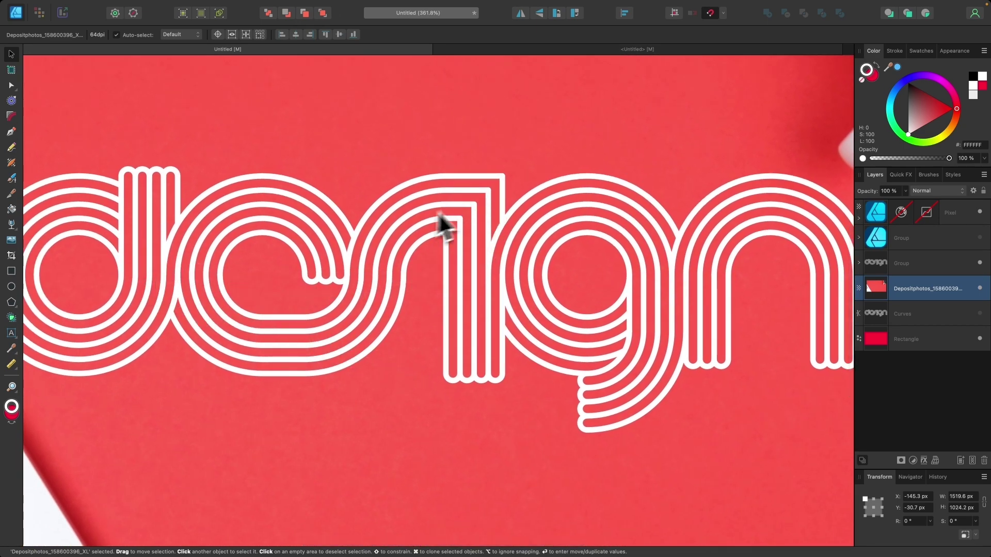
scroll(496, 324, "up", 1)
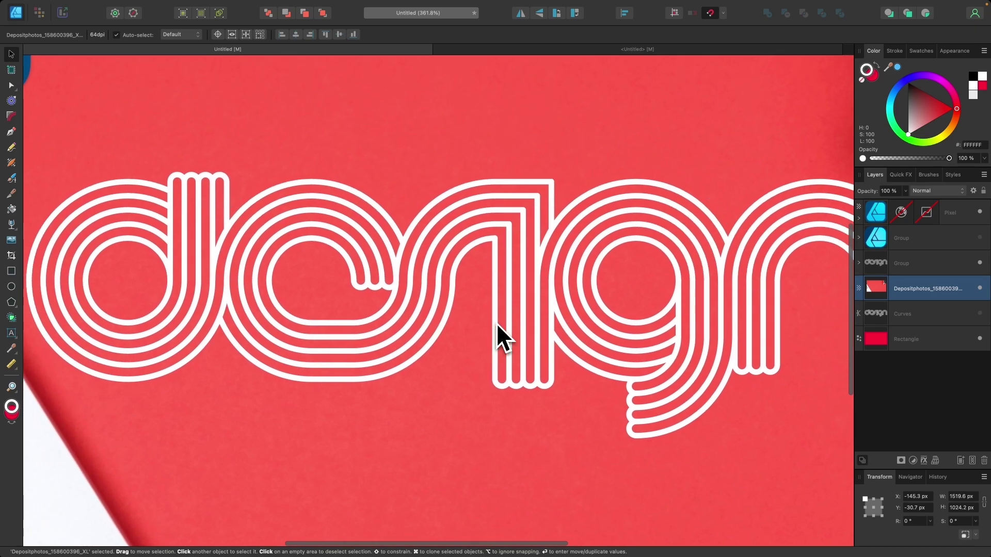
Step: Return to the untitled lettering document and set the opacity of all the word's letter curves to 100%
left_click(593, 51)
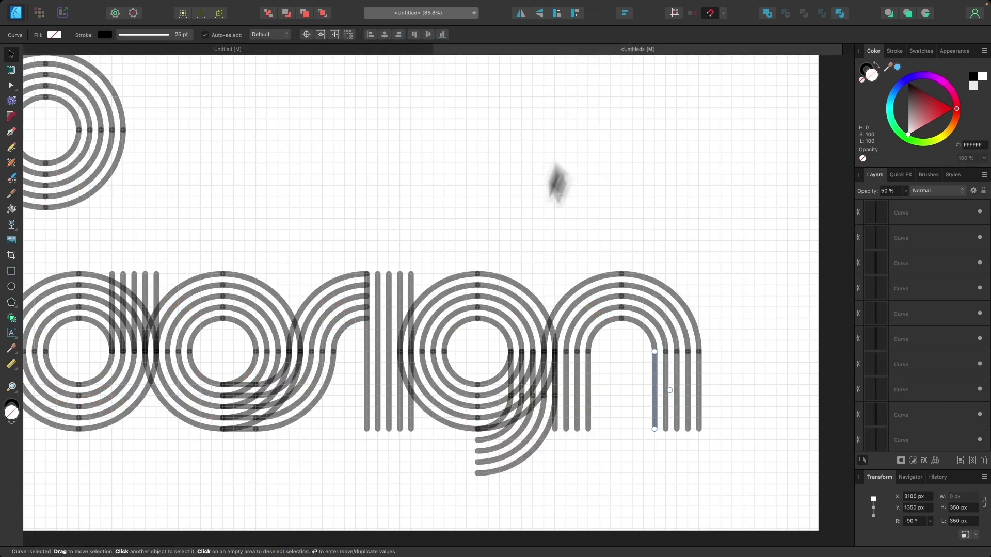
scroll(482, 353, "down", 5)
left_click_drag(736, 451, 104, 243)
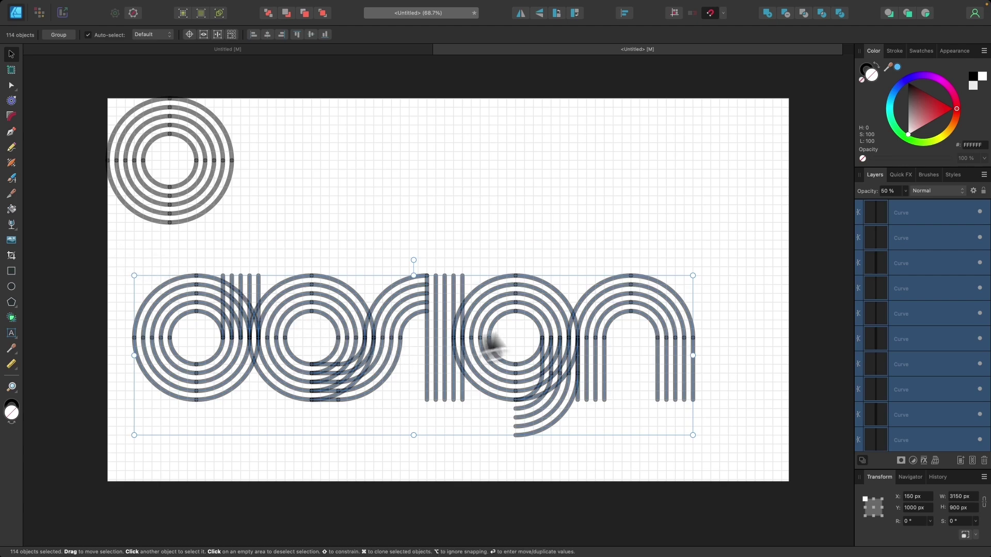
left_click(905, 192)
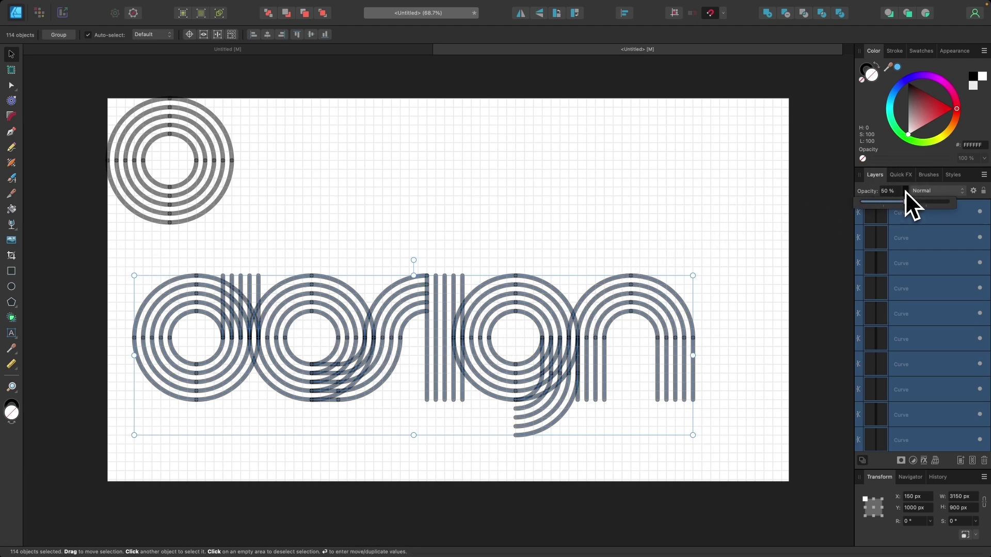
left_click_drag(905, 202, 948, 202)
scroll(354, 222, "left", 3)
scroll(355, 221, "down", 2)
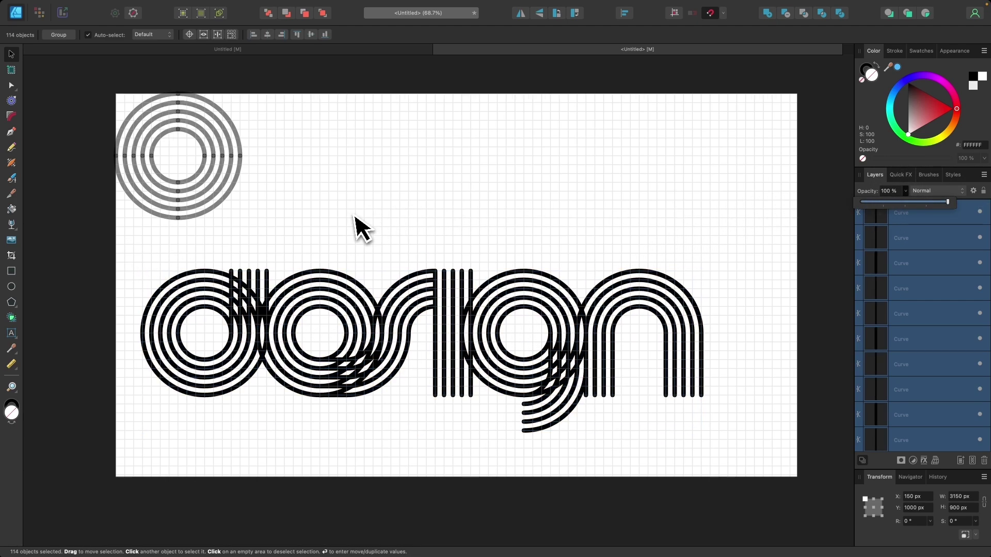
Step: With the Shape Builder in delete mode, remove the ends of the "d" outermost stem line and outer ring that run inside the "e"
scroll(285, 324, "up", 5)
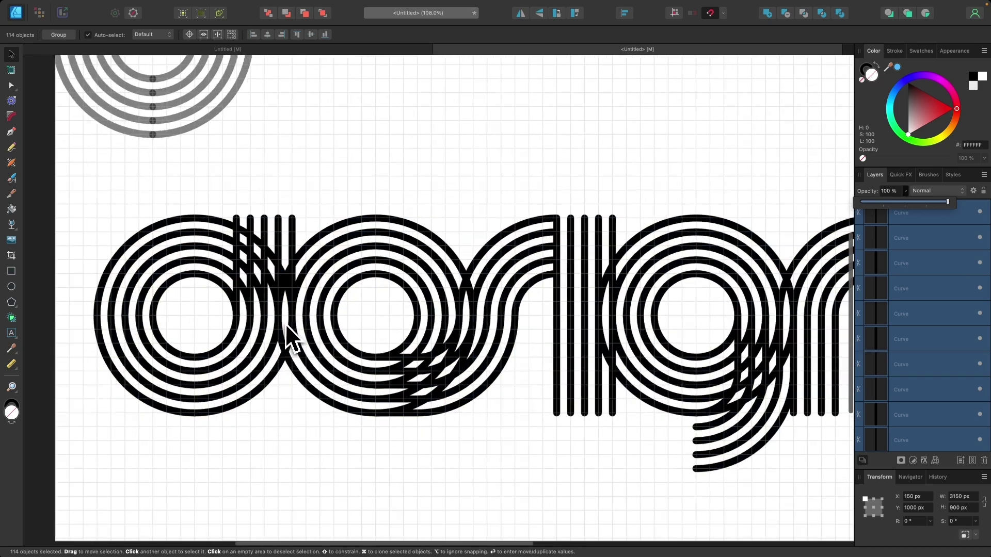
scroll(286, 323, "left", 5)
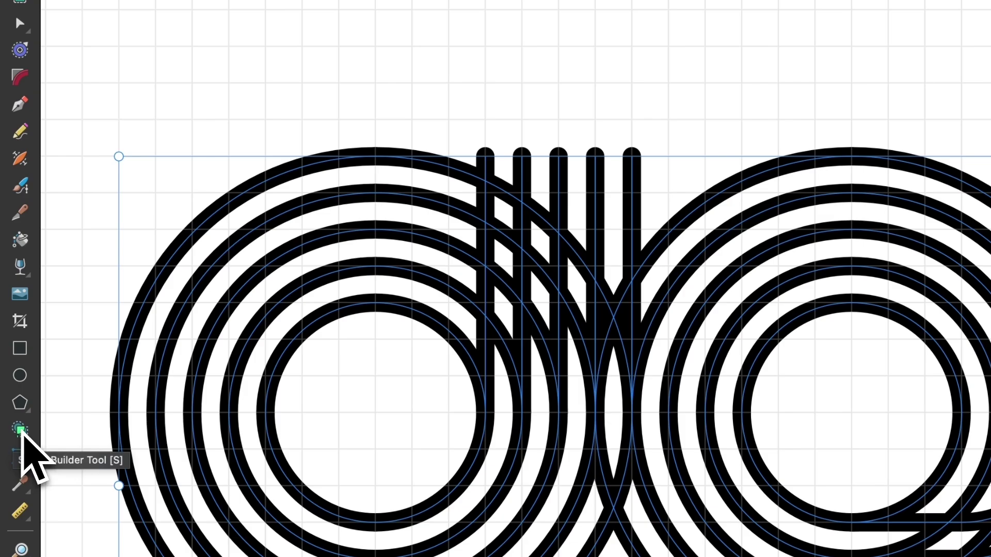
left_click(21, 431)
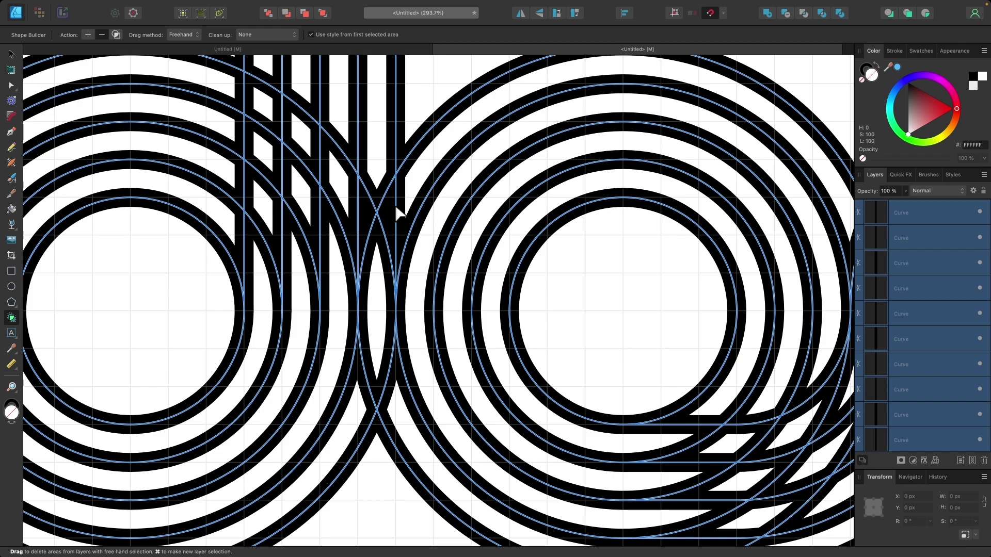
left_click(389, 242)
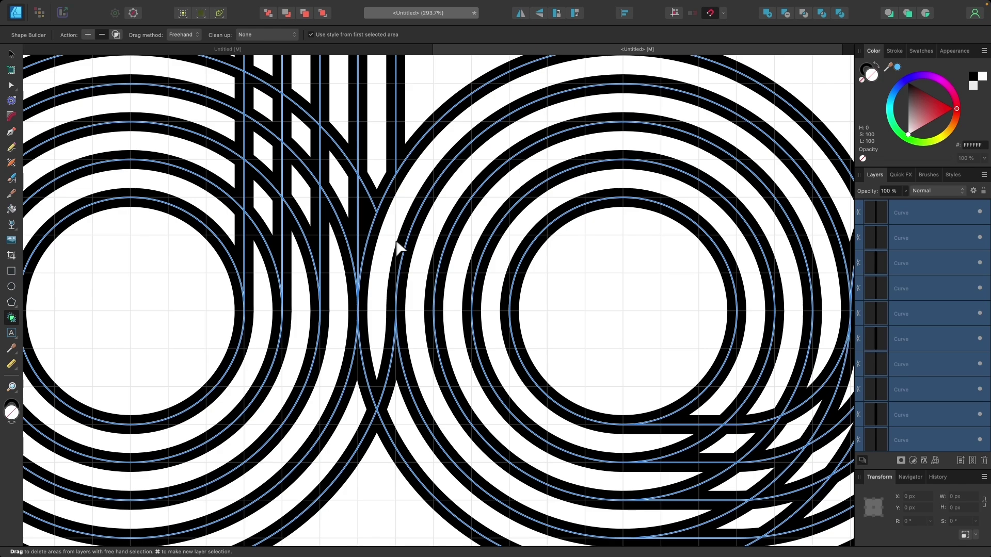
Step: Try deleting the area between the outer rings of the "e", and undo the deletion
left_click(406, 245)
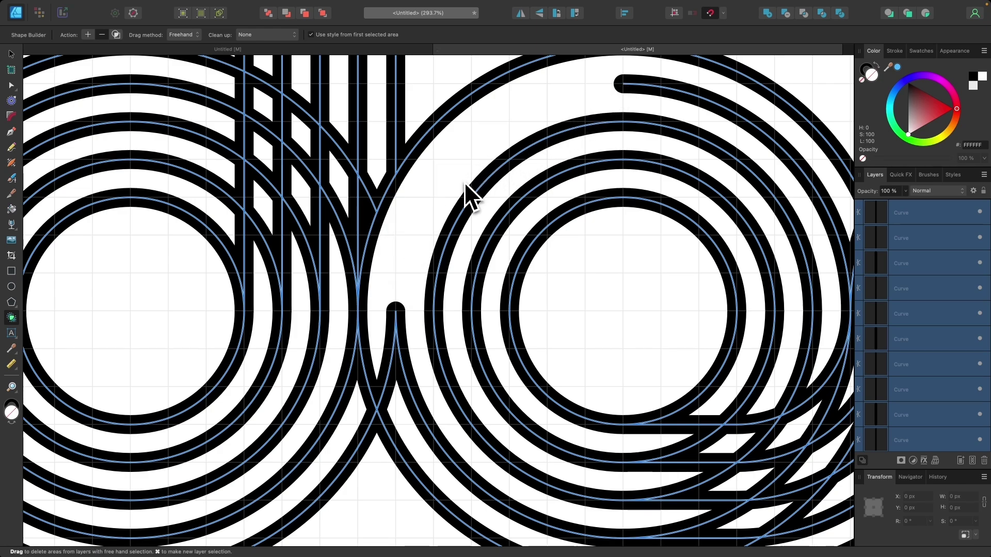
scroll(466, 184, "up", 1)
scroll(465, 184, "left", 1)
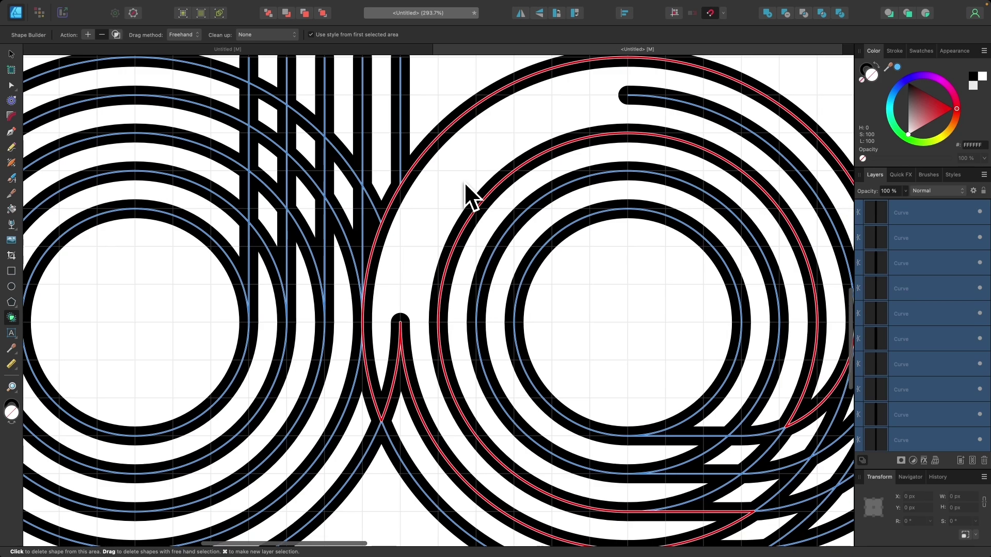
key("super+z")
Step: Delete the "e" outer-ring edge crossing into the lower "d", and the "d" ring edges that extend beyond its third stem line
scroll(404, 255, "down", 5)
scroll(405, 255, "left", 2)
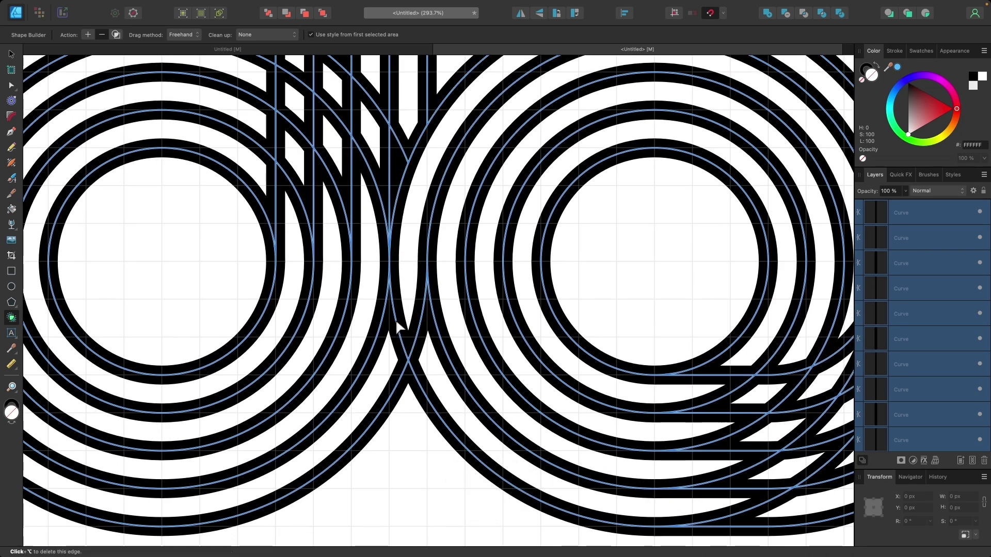
scroll(349, 370, "down", 5)
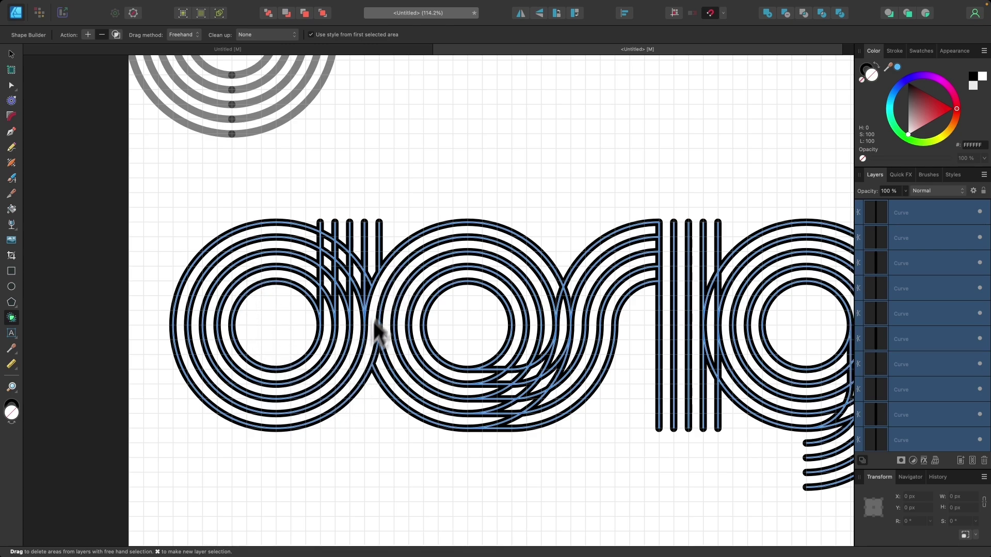
scroll(360, 333, "up", 4)
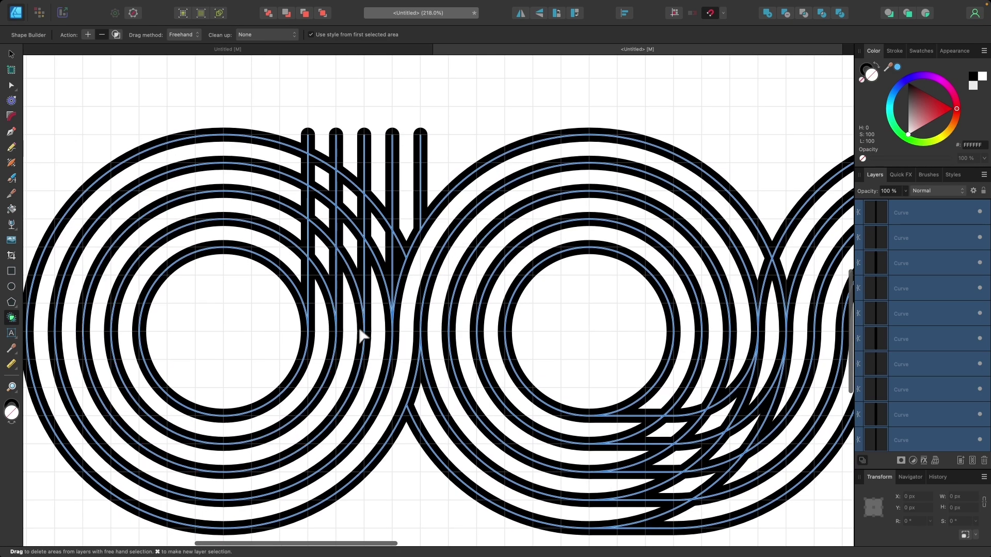
scroll(322, 163, "up", 3)
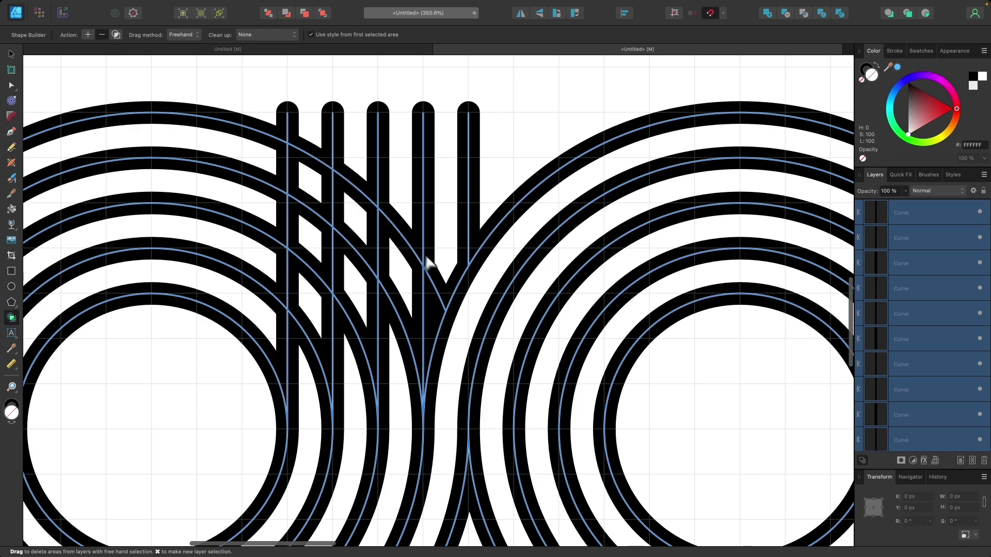
left_click(435, 286)
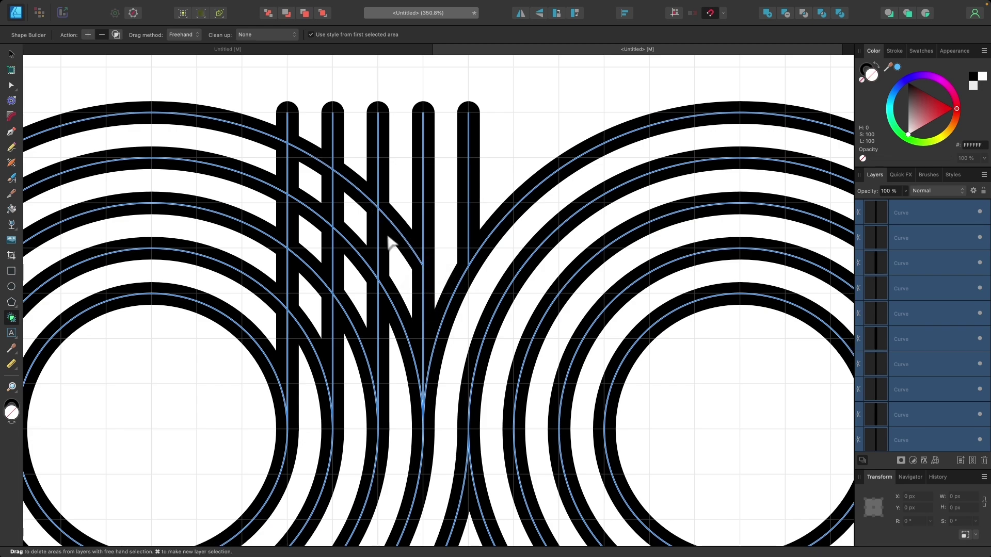
left_click(399, 232, "alt")
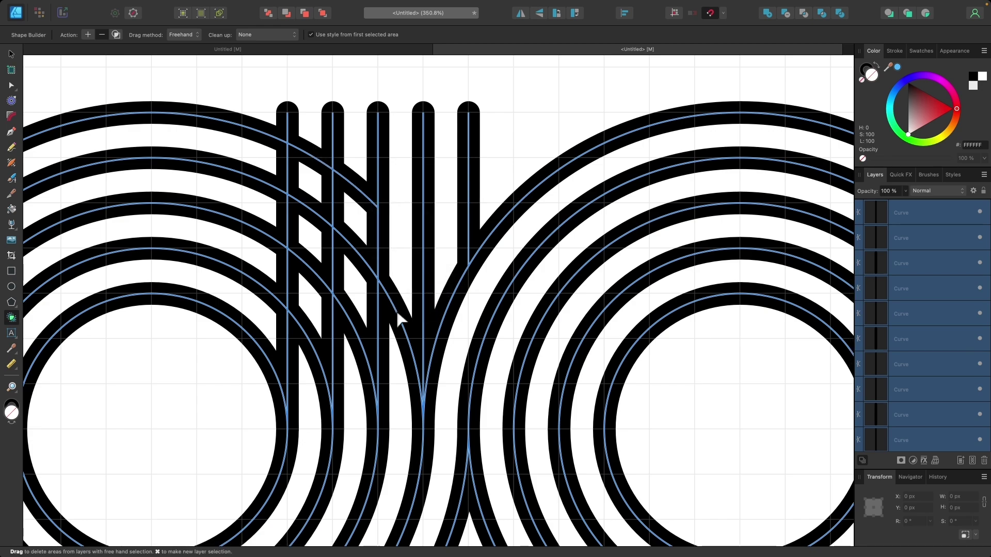
scroll(398, 321, "down", 2)
scroll(398, 320, "left", 2)
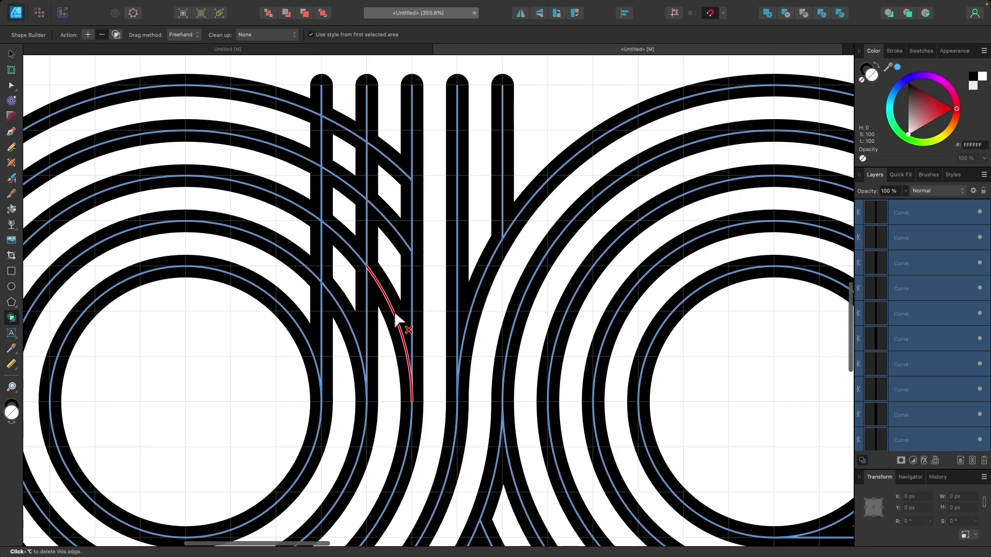
Step: Delete the three "d" ring edges between its second and third stem lines
left_click(392, 310, "alt")
left_click(392, 233, "alt")
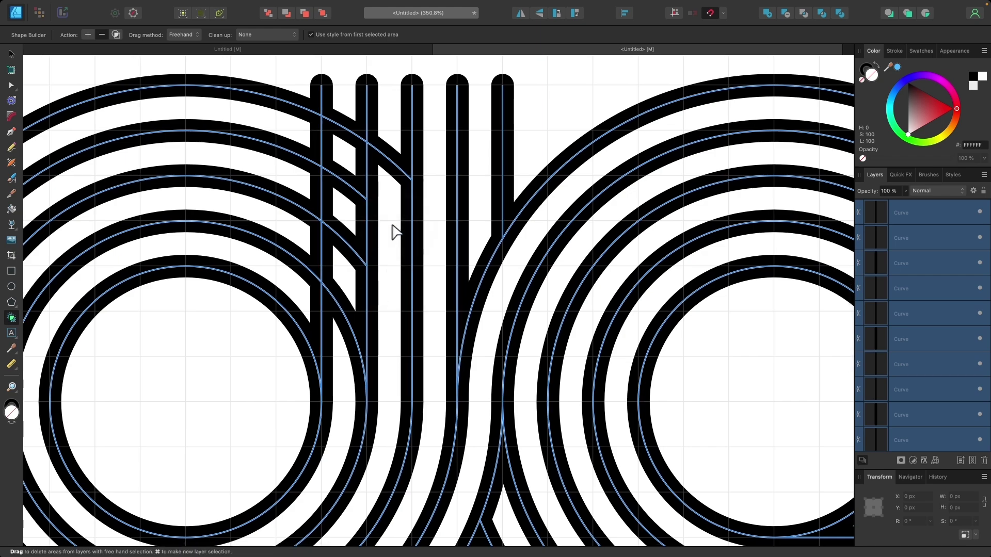
left_click(392, 163, "alt")
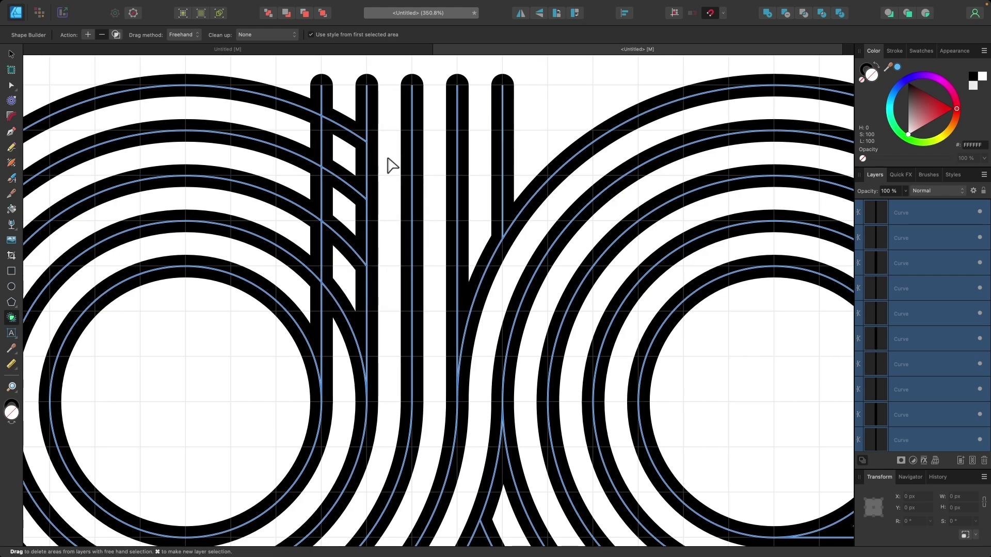
Step: Delete the four "d" ring edges between its first and second stem lines, leaving the stem and bowl curves intact
left_click(342, 133, "alt")
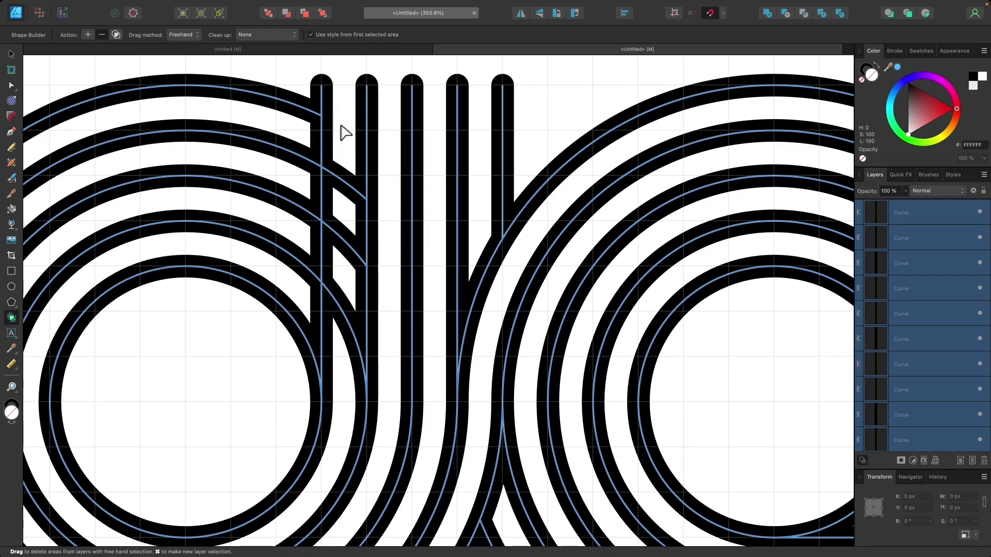
left_click(347, 187, "alt")
scroll(354, 188, "left", 2)
scroll(354, 188, "down", 1)
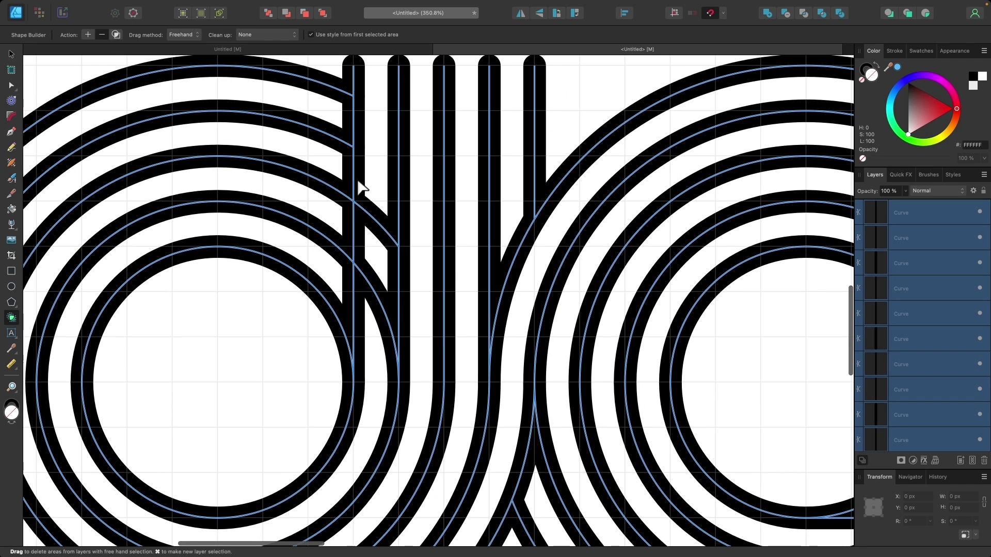
left_click_drag(379, 166, 376, 337)
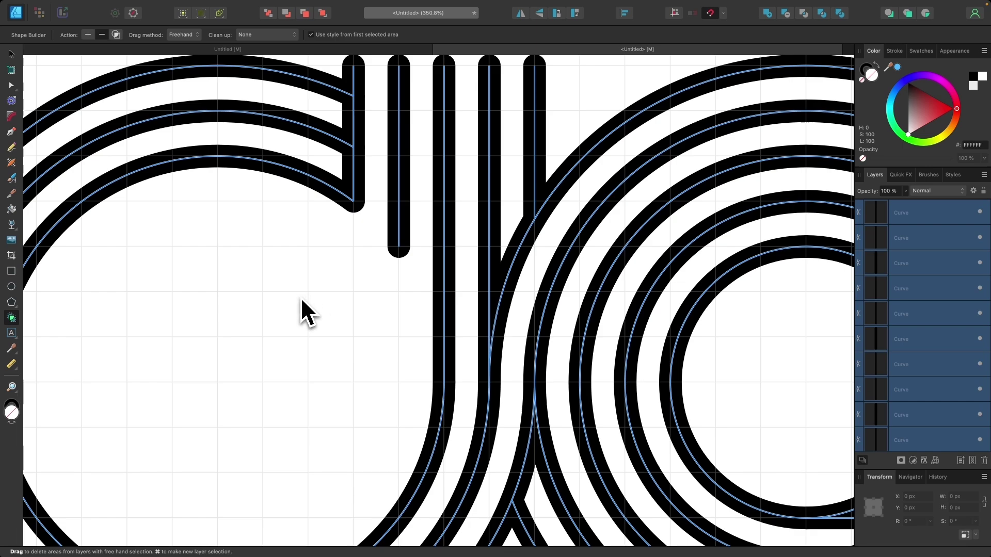
key("super+z")
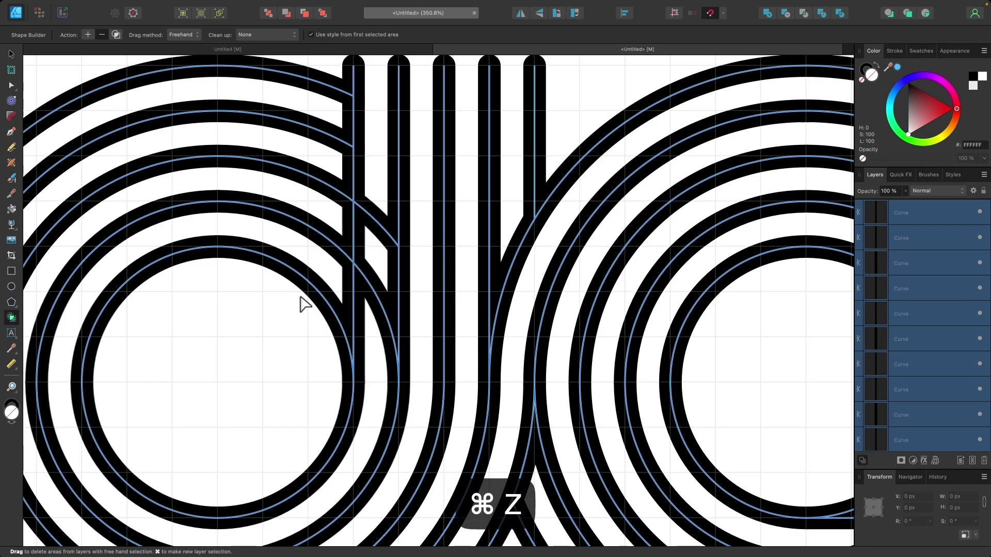
left_click(379, 226)
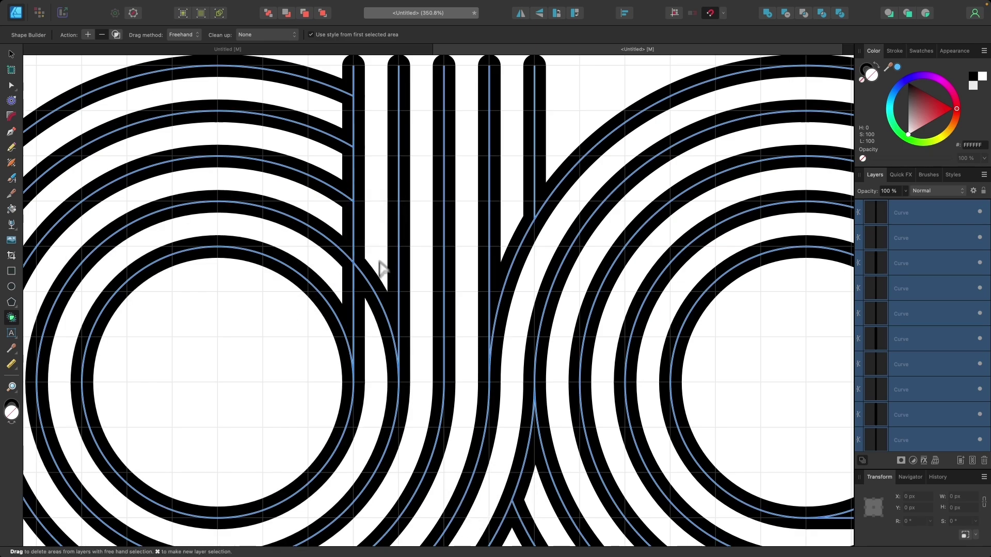
left_click(375, 291)
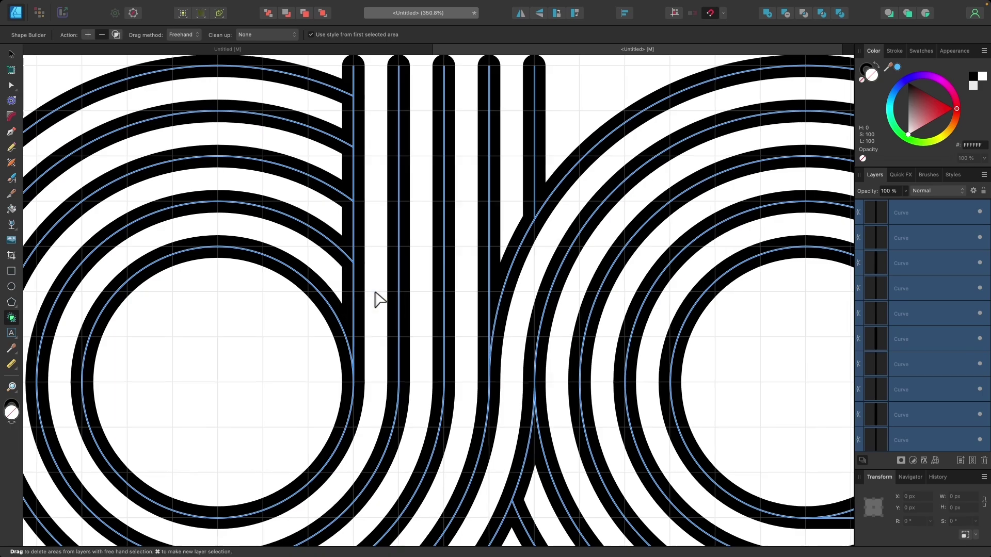
Step: Examine in the example lettering how the strokes of the "e" open and flow into the "s"
scroll(376, 299, "down", 5)
scroll(376, 298, "right", 5)
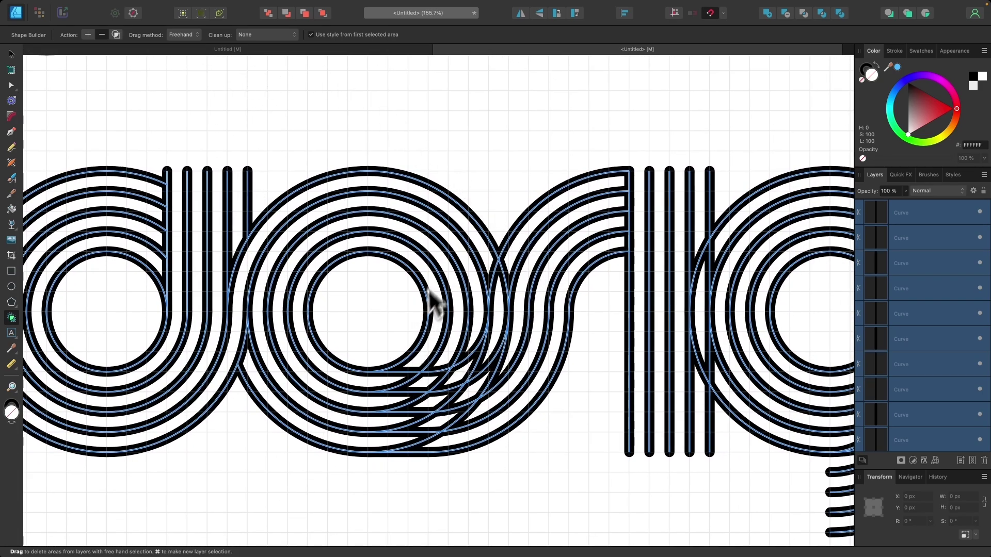
left_click(399, 48)
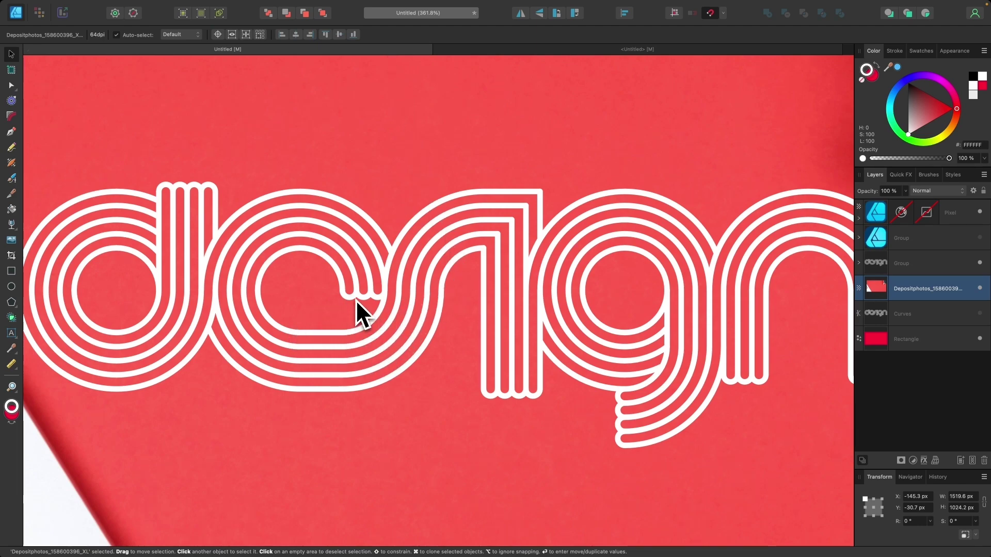
scroll(355, 316, "right", 3)
scroll(355, 316, "up", 1)
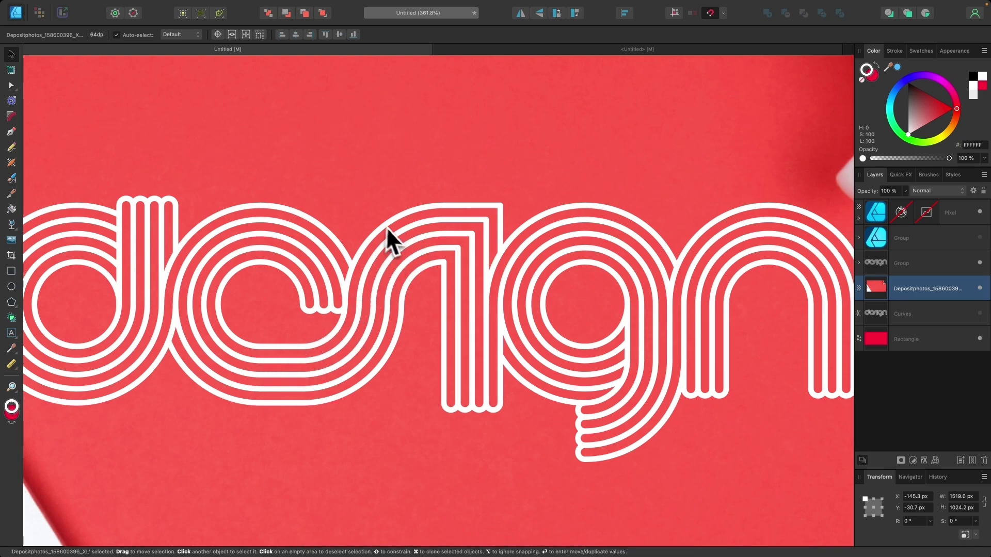
Step: In the lettering document, delete the "e" ring edges that cross the four outer bottom strokes and the upper curve of the "s"
left_click(509, 50)
scroll(469, 364, "up", 4)
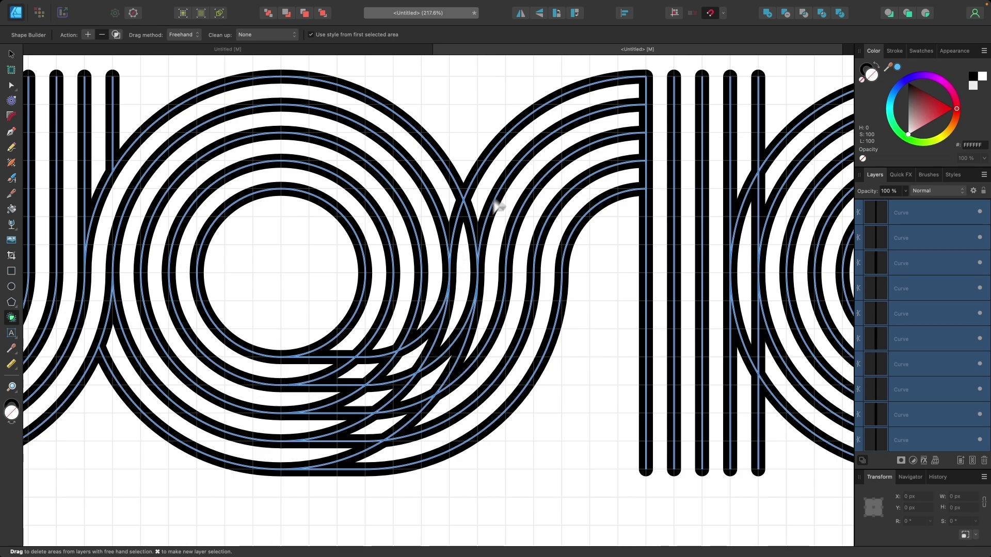
left_click_drag(341, 381, 339, 375)
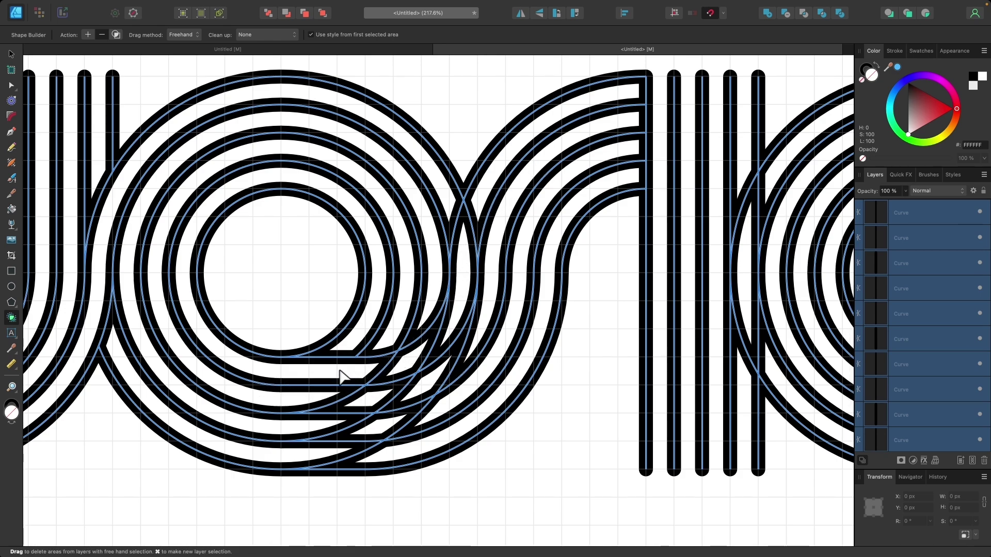
left_click_drag(406, 364, 436, 347)
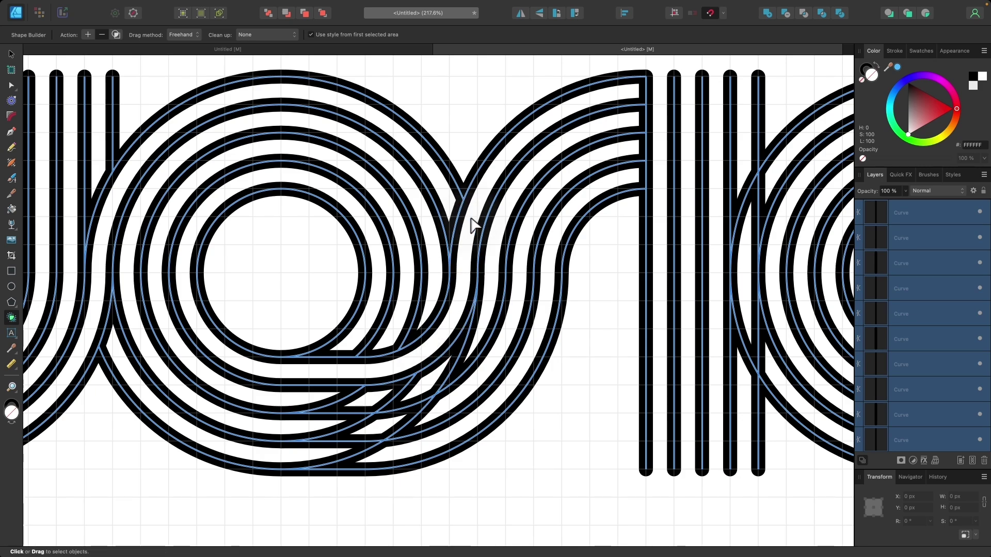
left_click_drag(471, 221, 480, 216)
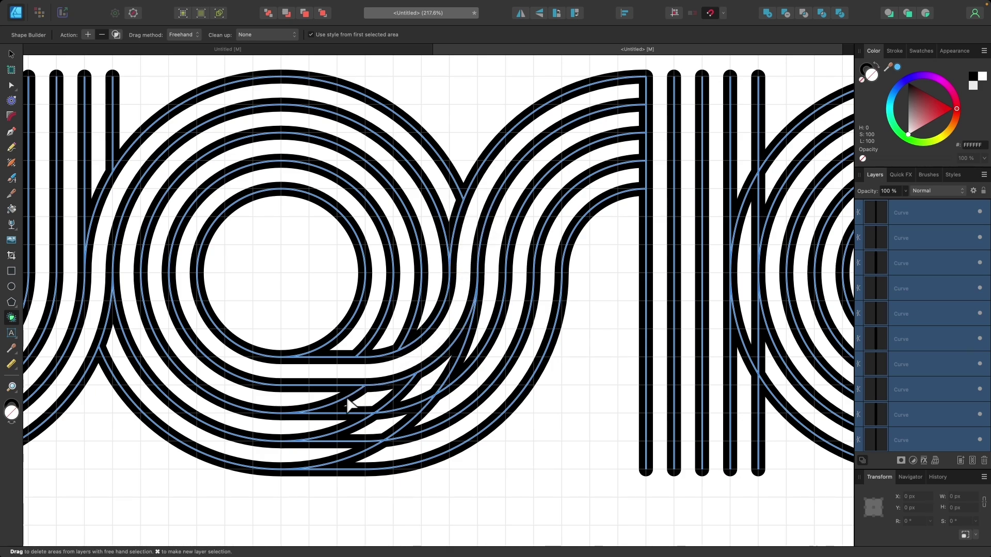
left_click_drag(347, 403, 400, 400)
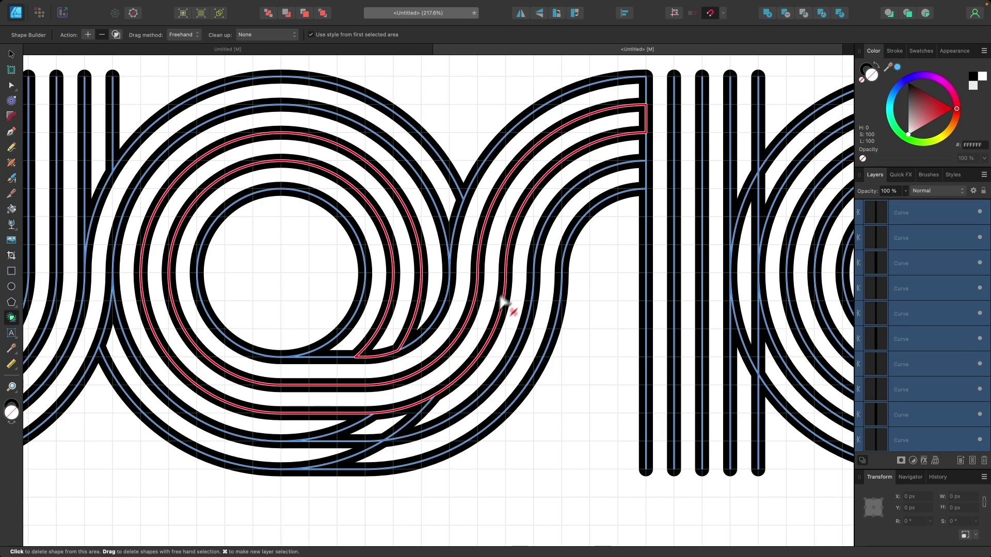
mouse_move(355, 430)
left_mouse_down()
mouse_move(410, 420)
mouse_move(365, 465)
left_mouse_up()
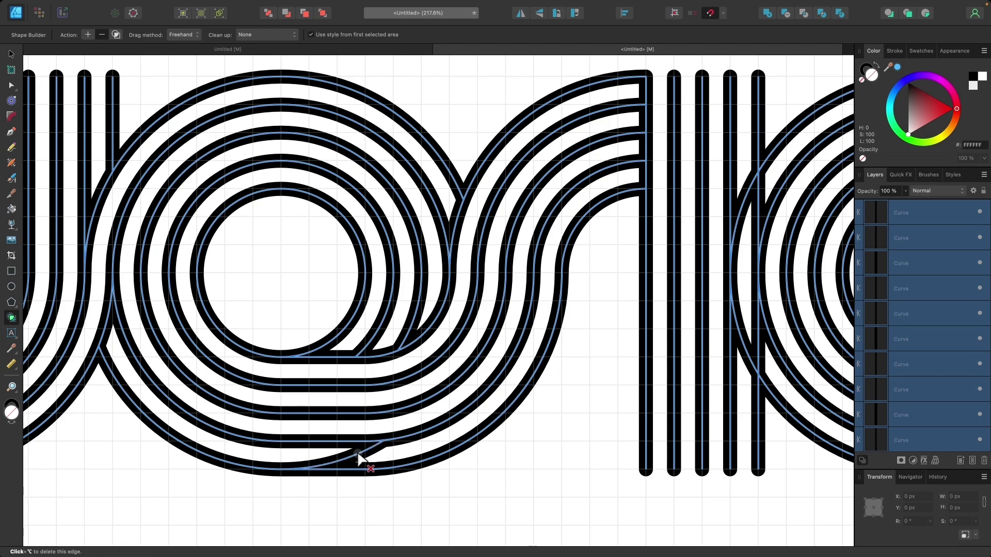
scroll(360, 460, "down", 1)
scroll(358, 453, "down", 3)
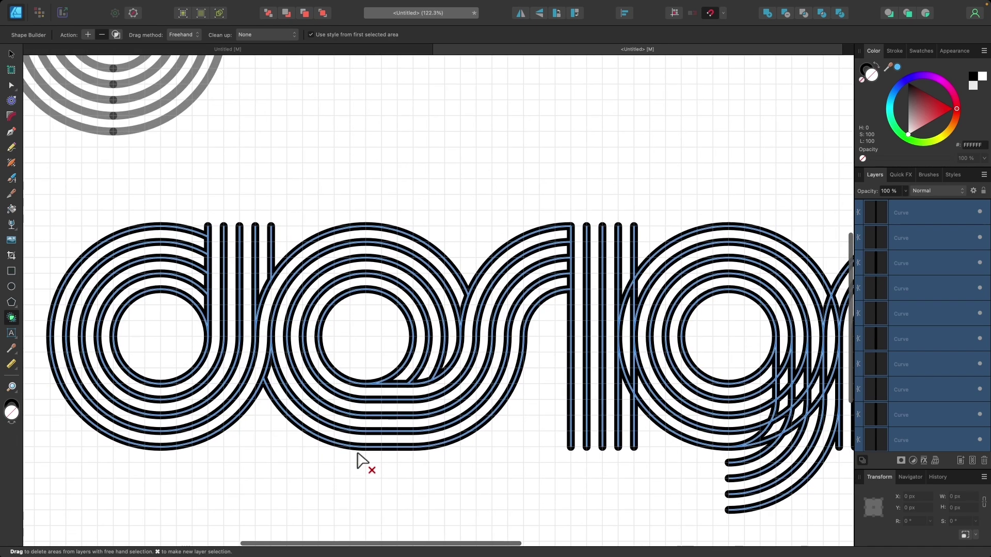
Step: After checking the example, delete the outer "g" ring's lower edge crossing the last "i" stem line and the stem segment inside that ring
scroll(362, 461, "right", 5)
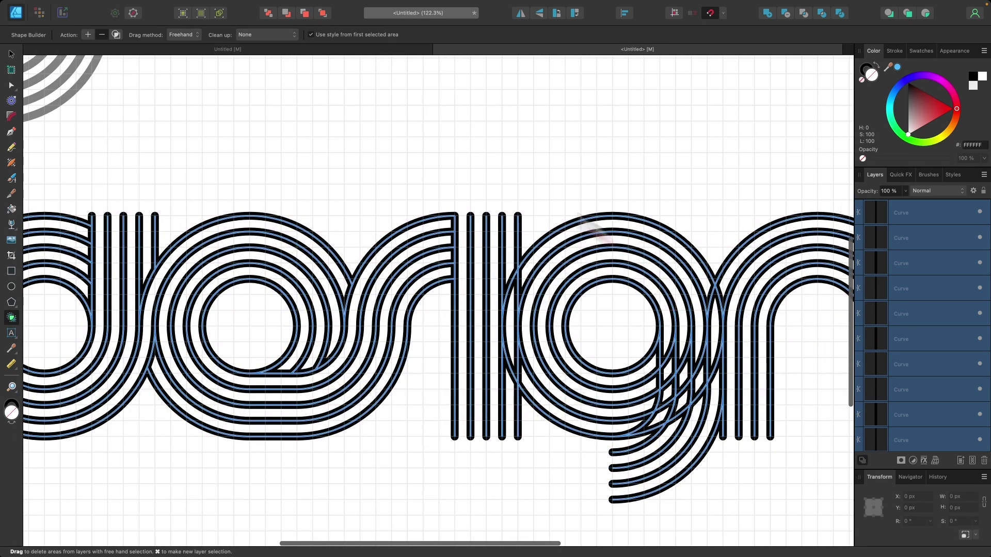
left_click(294, 52)
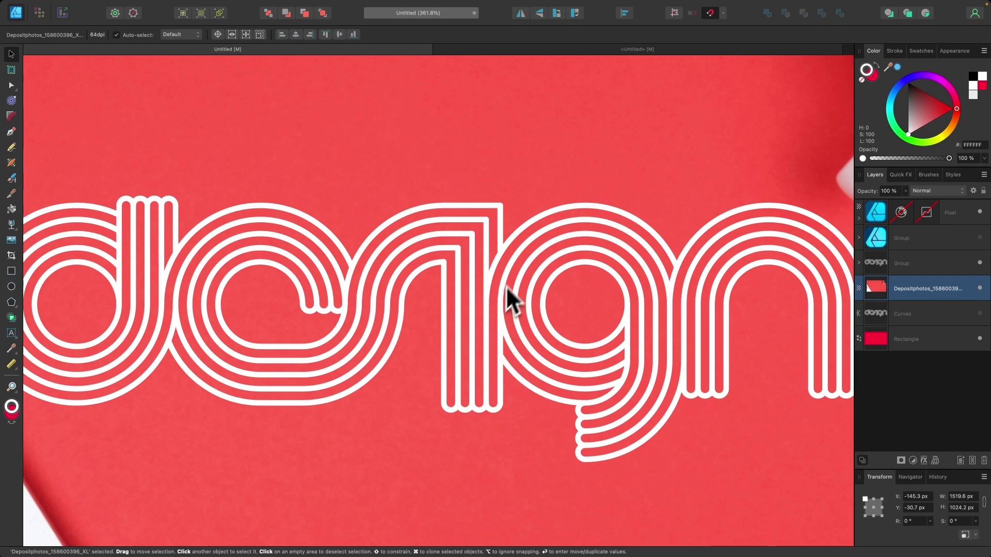
left_click(533, 53)
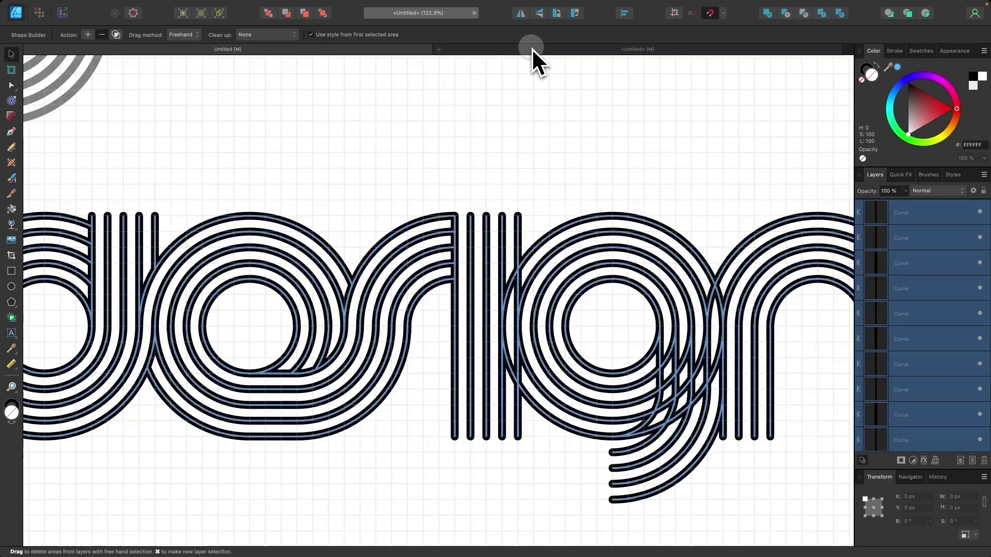
scroll(536, 253, "up", 3)
scroll(521, 330, "right", 2)
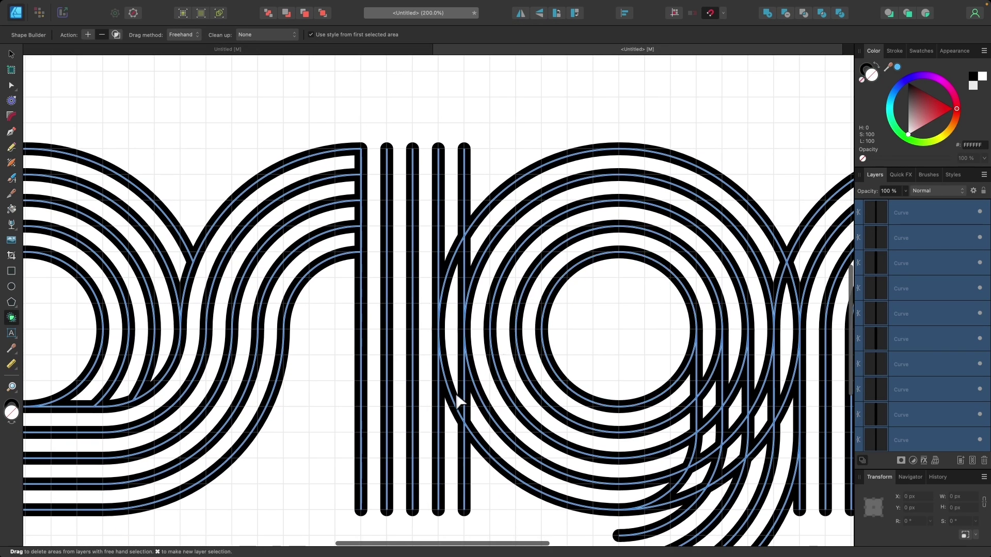
left_click_drag(453, 401, 452, 349)
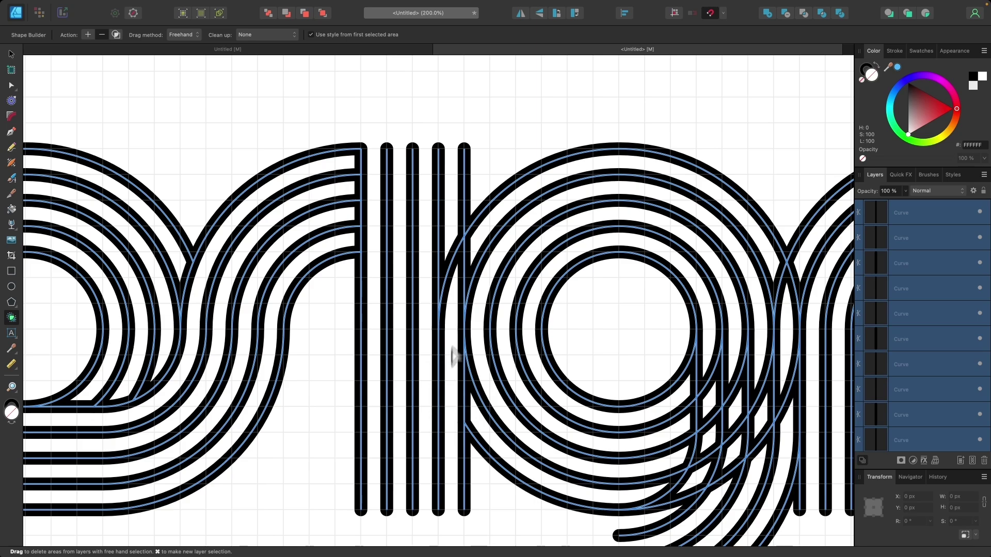
left_click(466, 263)
scroll(468, 258, "left", 2)
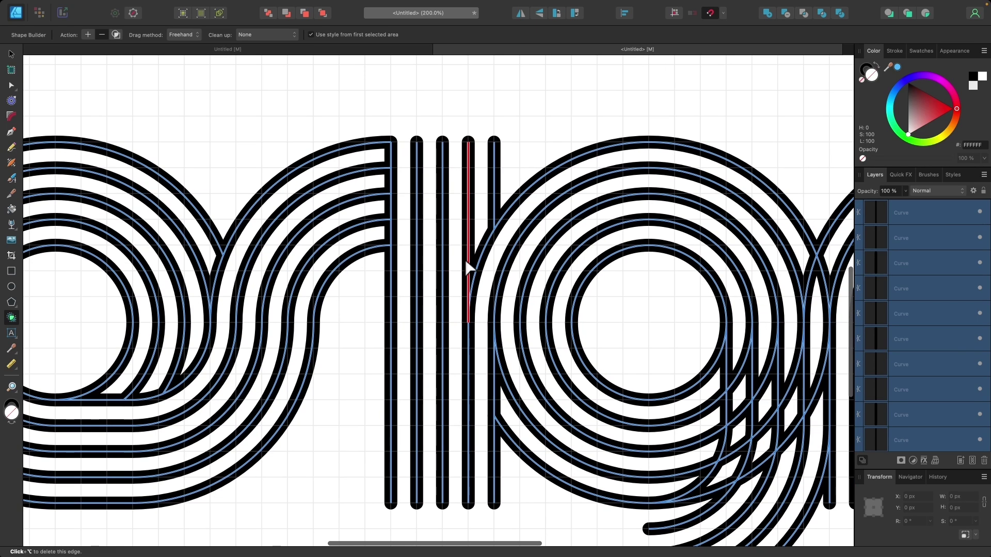
Step: Compare the "g" with the example lettering, and delete its ring edges that cross the inner descending tail strokes
left_click(325, 49)
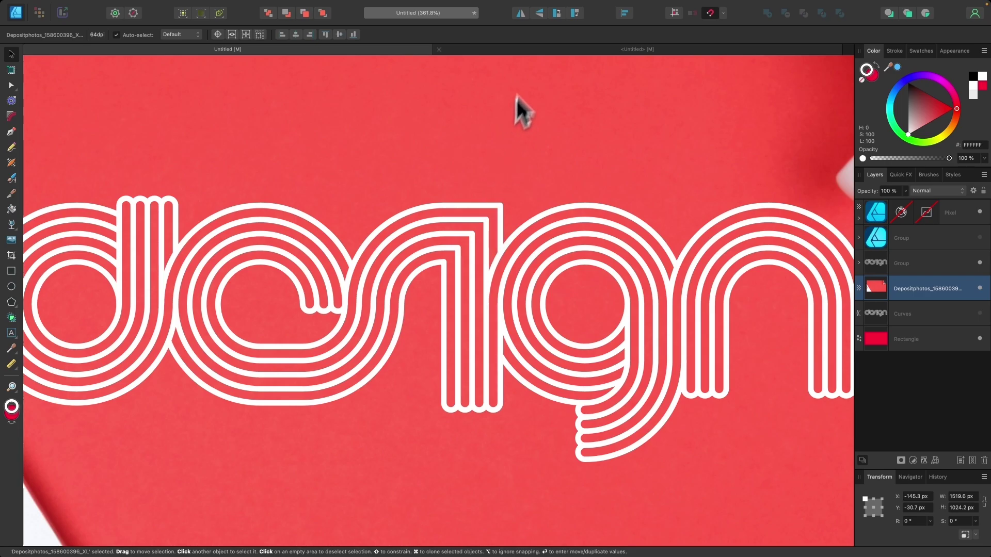
left_click(573, 51)
scroll(571, 221, "right", 10)
scroll(571, 221, "down", 4)
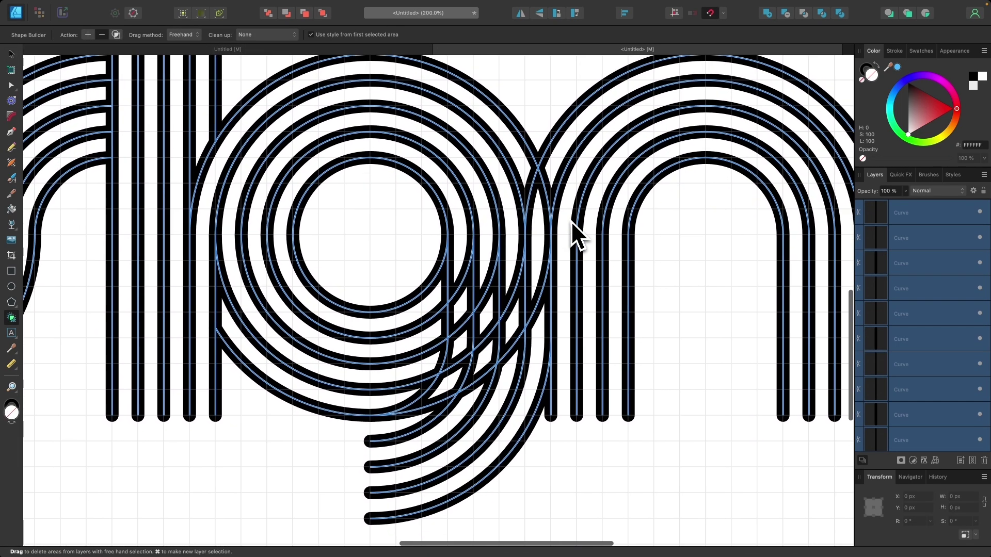
mouse_move(372, 457)
left_mouse_down()
mouse_move(491, 376)
mouse_move(456, 394)
left_mouse_up()
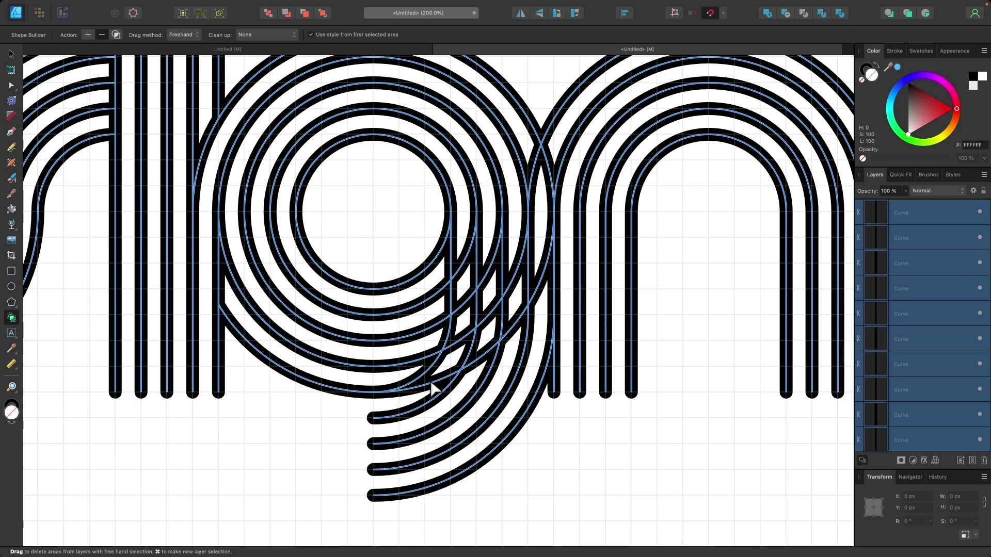
left_click_drag(463, 341, 469, 307)
mouse_move(466, 270)
left_mouse_down()
mouse_move(488, 266)
mouse_move(493, 283)
mouse_move(489, 361)
left_mouse_up()
Step: Delete the outer "g" ring edges overlapping the first "n" strokes and the leftover ring pieces between the outer tail strokes
scroll(526, 322, "right", 5)
scroll(527, 323, "up", 2)
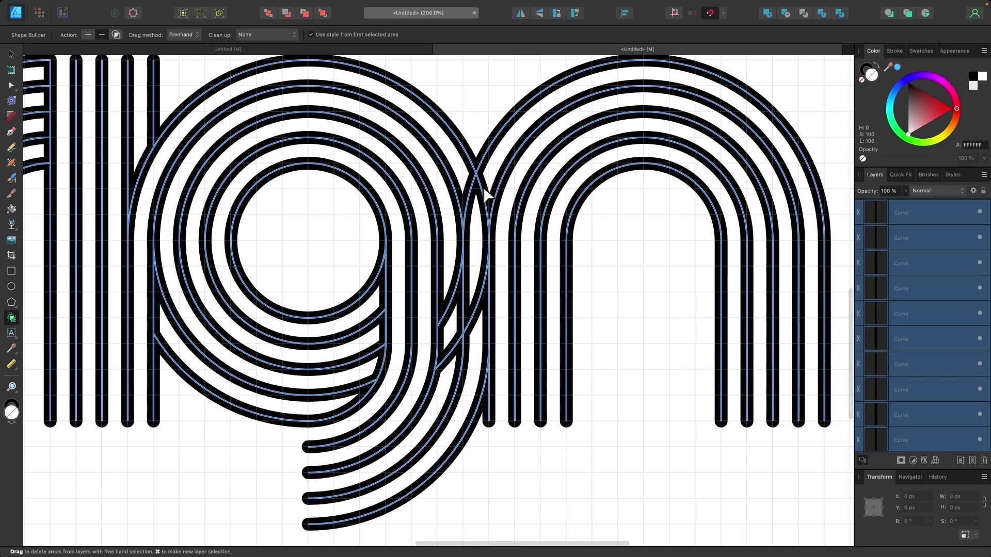
mouse_move(481, 186)
left_mouse_down()
mouse_move(483, 313)
mouse_move(476, 294)
left_mouse_up()
left_click(457, 298)
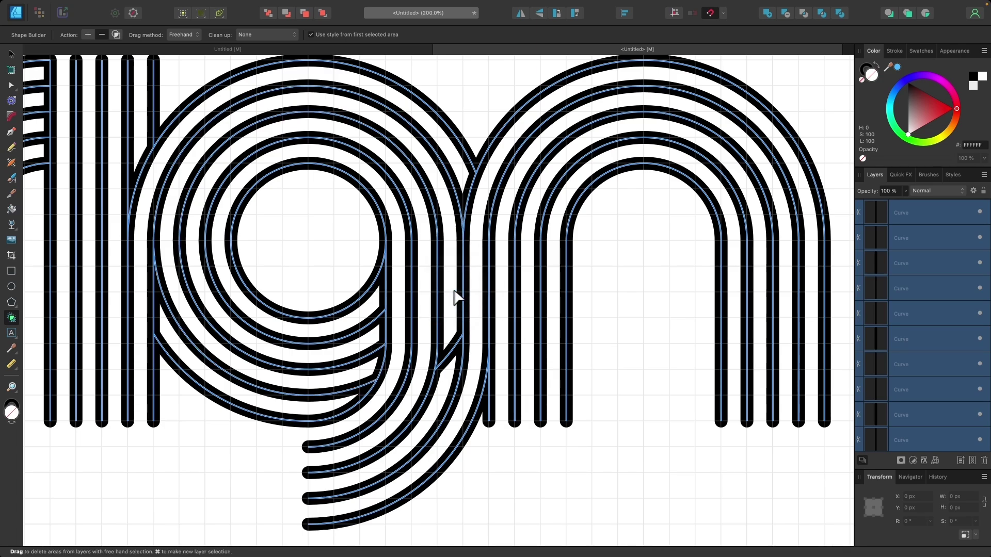
left_click(452, 344)
Step: Deselect the lettering and draw a 150 px horizontal Pen line from the innermost "e" ring's mid-height across to the "s" curve
scroll(450, 350, "down", 5)
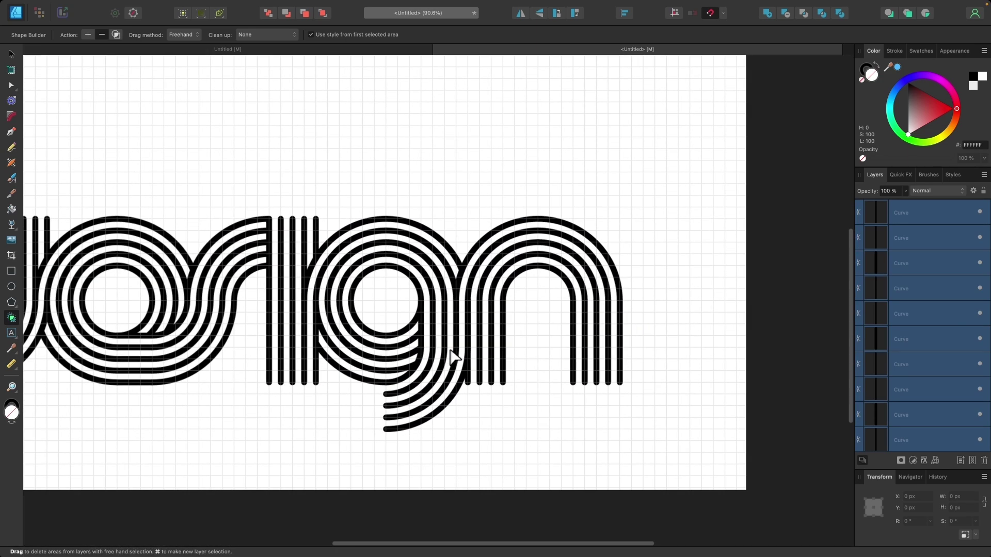
scroll(271, 310, "left", 3)
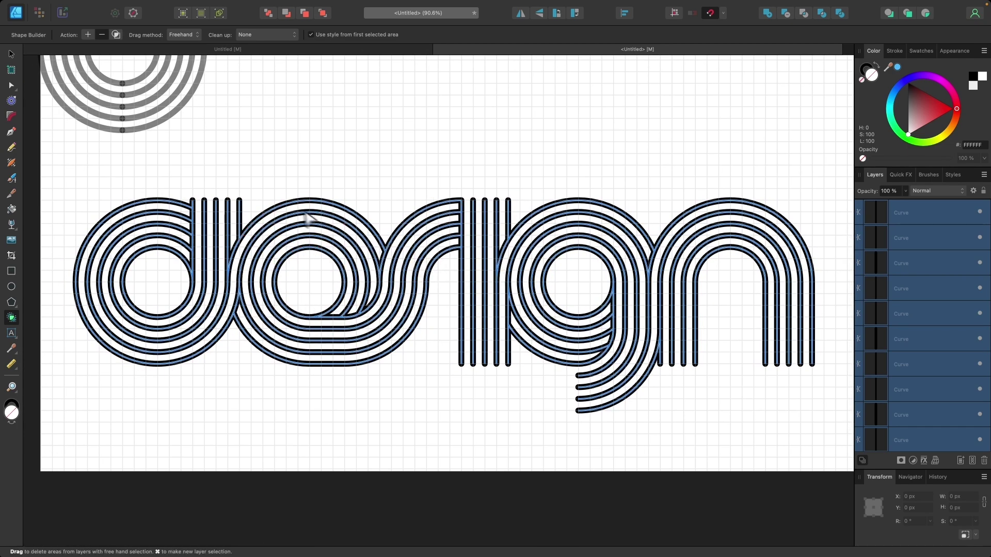
left_click(11, 53)
left_click(361, 158)
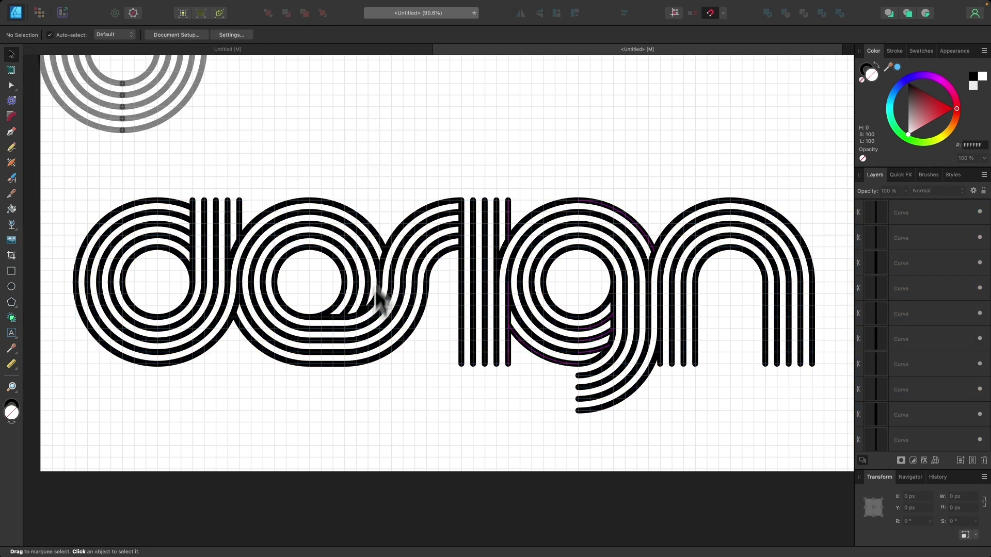
scroll(335, 348, "up", 10)
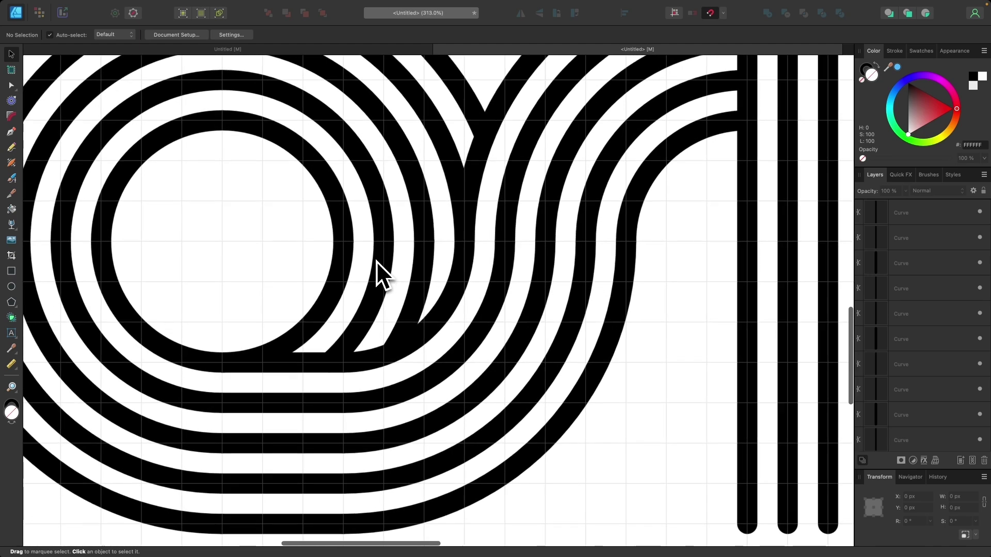
scroll(376, 261, "up", 1)
key("p")
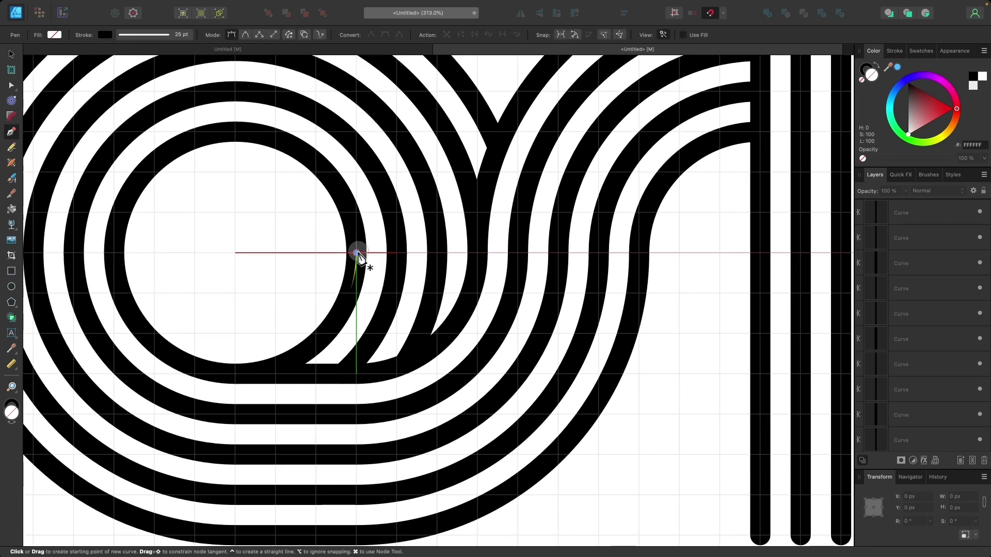
left_click(357, 253)
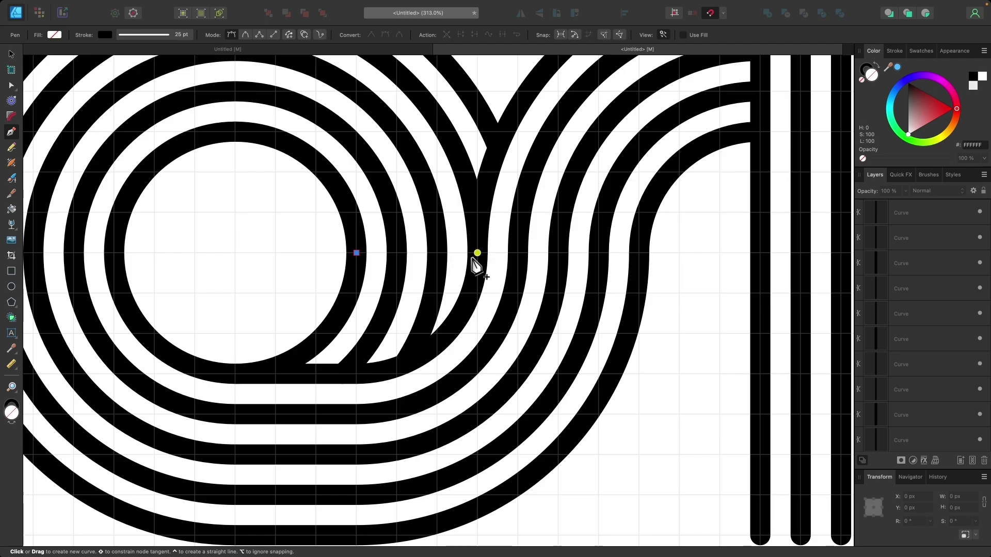
left_click(478, 253)
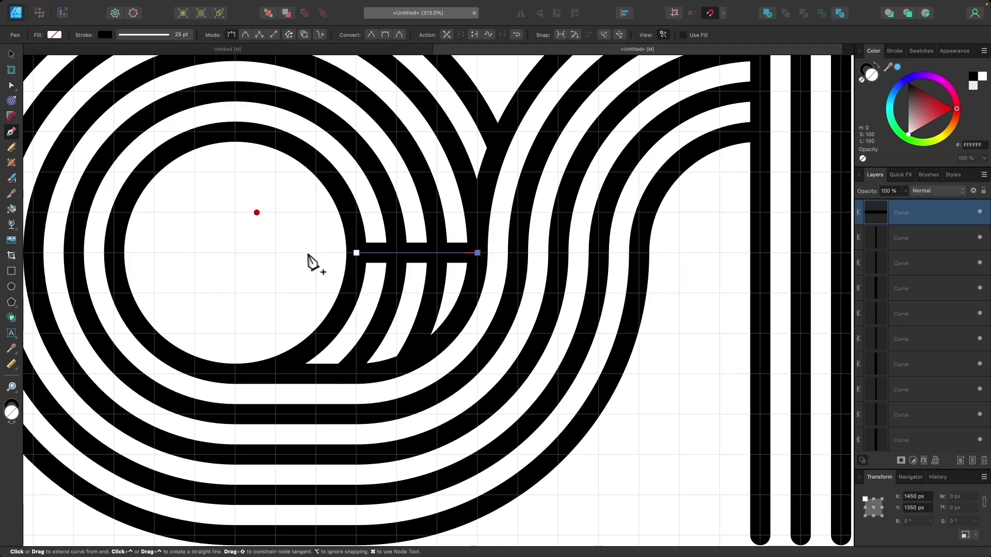
left_click(11, 53)
Step: Draw one stepped Pen path with 200 px horizontals extending the top three "s" strokes across the five "i" stem lines
scroll(356, 258, "right", 10)
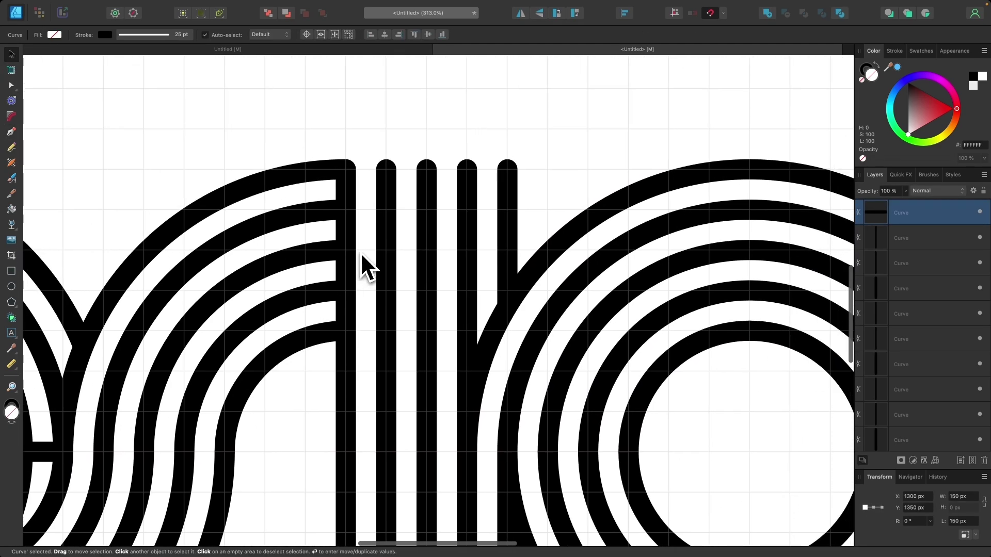
left_click(417, 147)
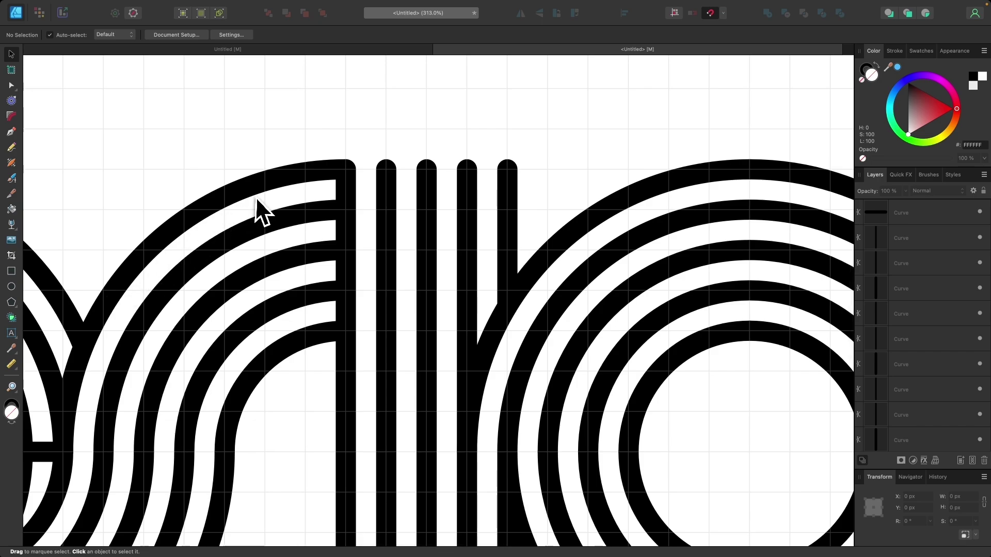
key("p")
left_click(347, 171)
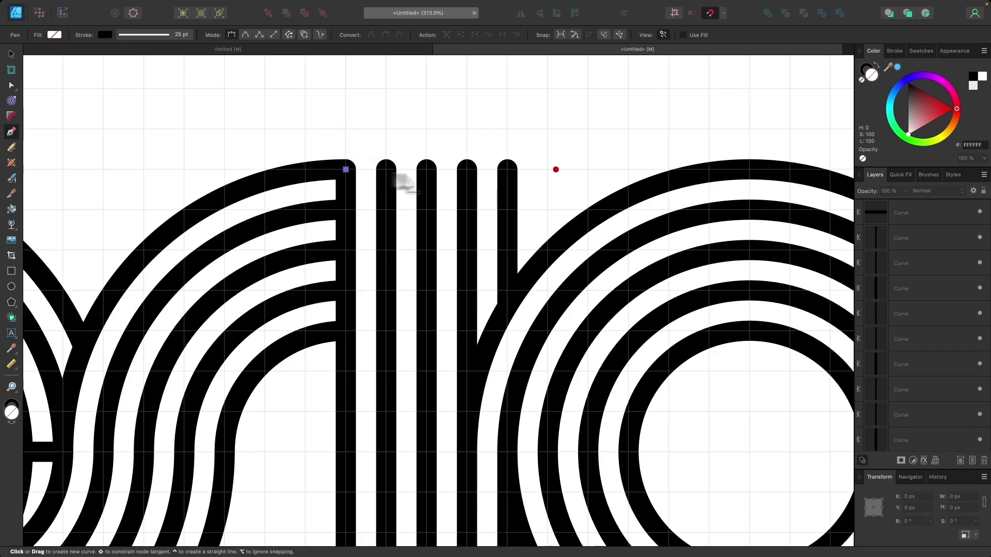
left_click(508, 170)
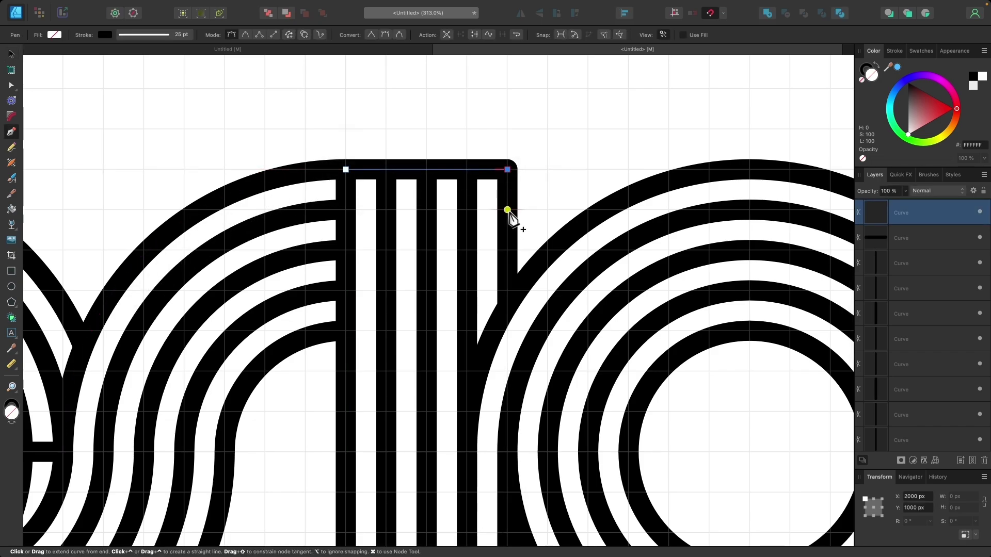
left_click(508, 210)
left_click(346, 209)
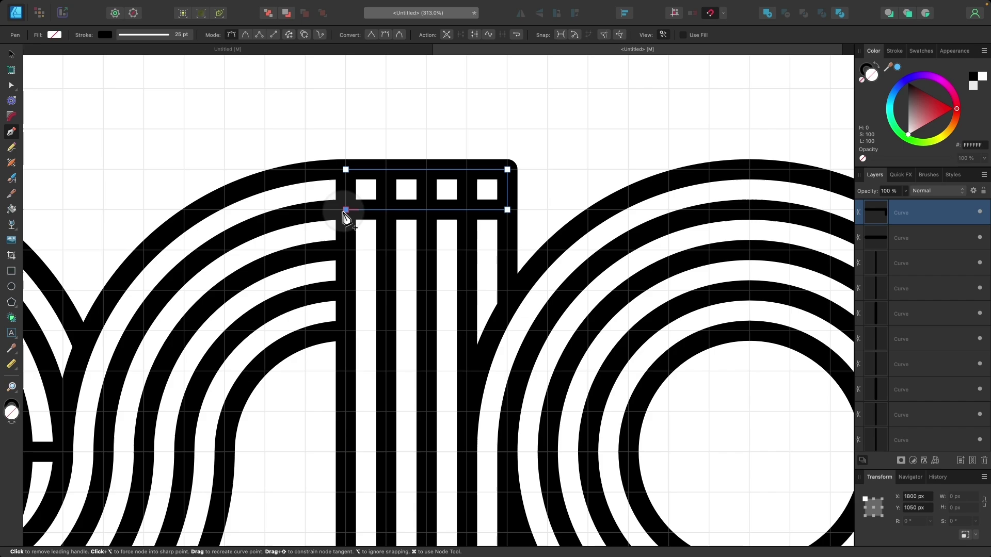
left_click(346, 250)
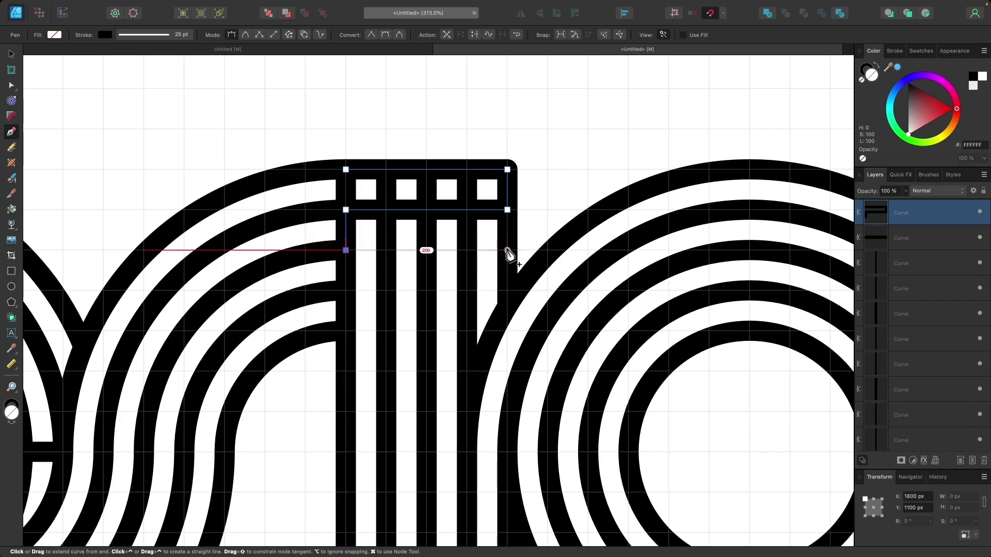
left_click(508, 250)
left_click(346, 290)
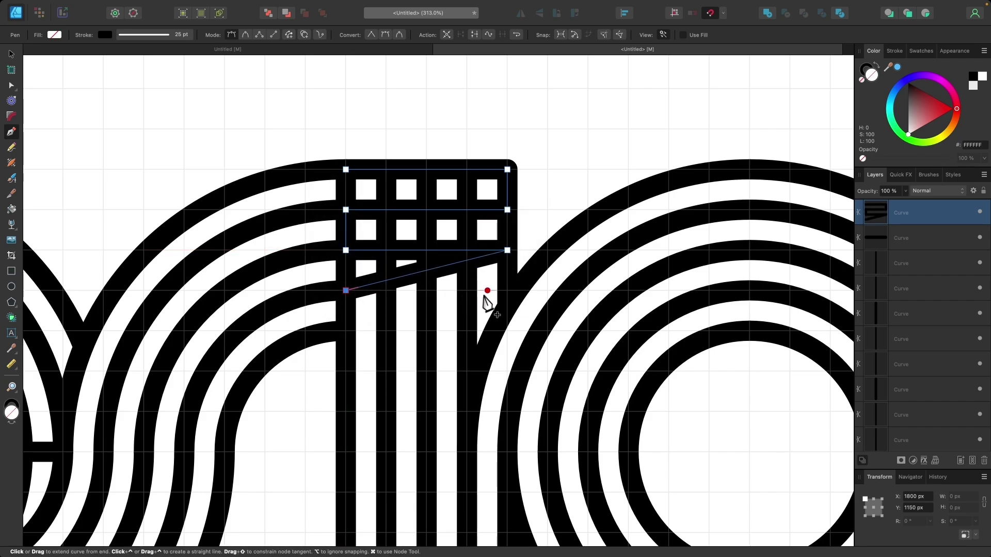
key("super+z")
key("Escape")
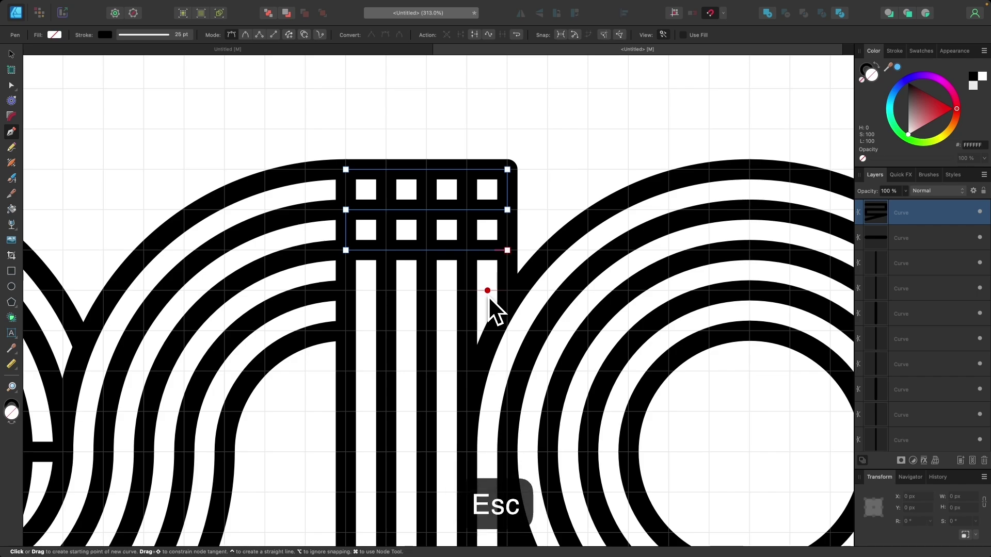
Step: Draw two separate horizontal Pen lines extending the fourth and fifth "s" strokes to the last "i" stem line
left_click(346, 290)
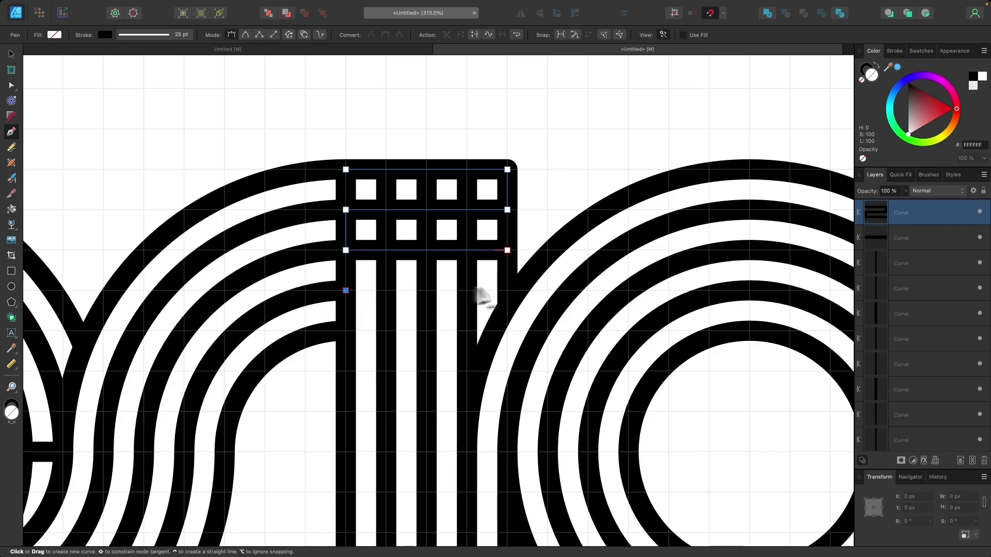
left_click(507, 290)
key("Escape")
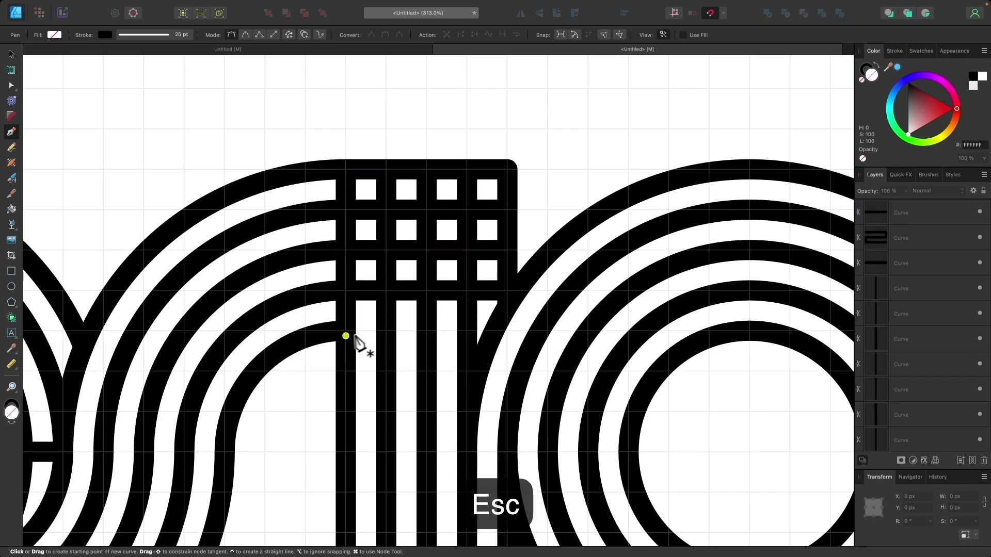
left_click(346, 331)
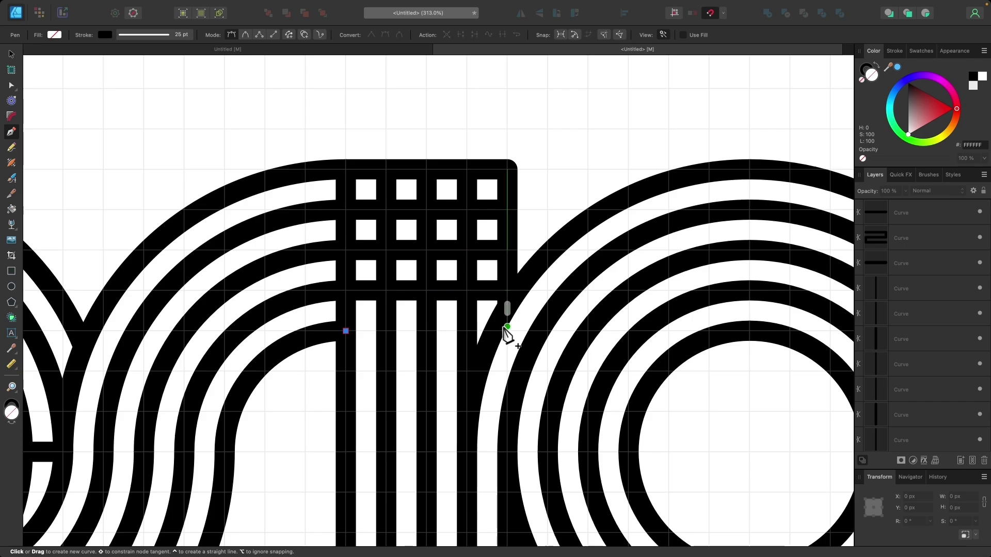
left_click(507, 331)
key("Escape")
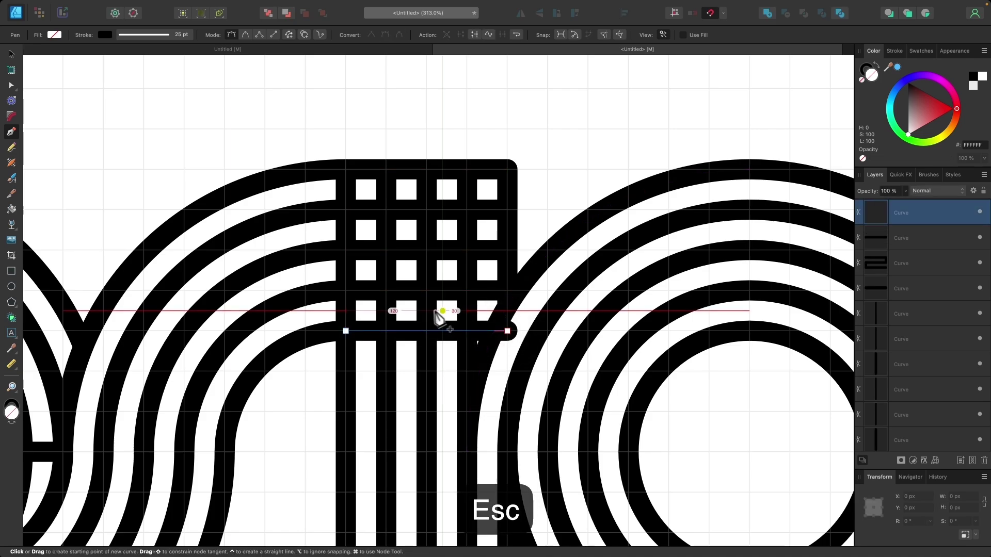
Step: Select all the "design" lettering curves without the grey reference rings, and activate Shape Builder on them at the "e" opening
key("super+0")
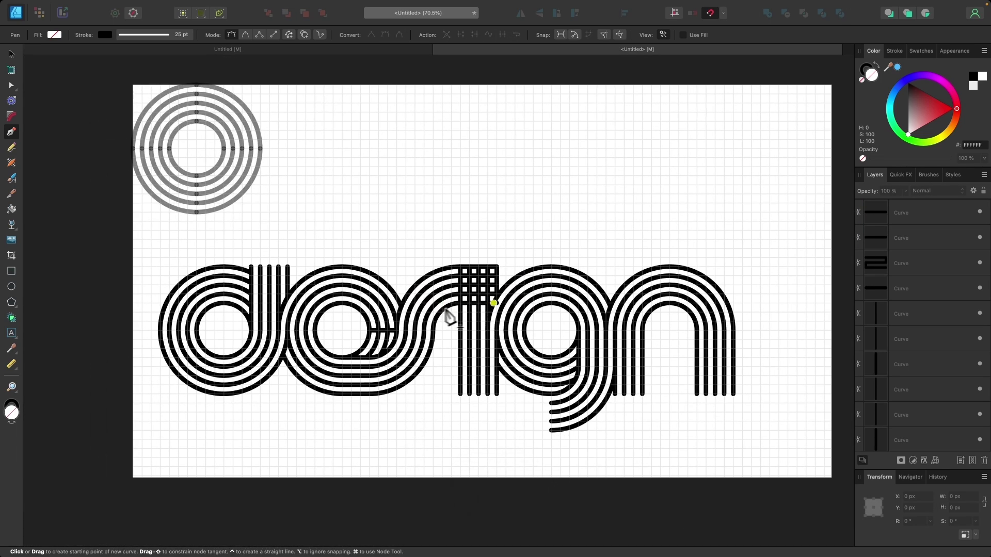
left_click(11, 53)
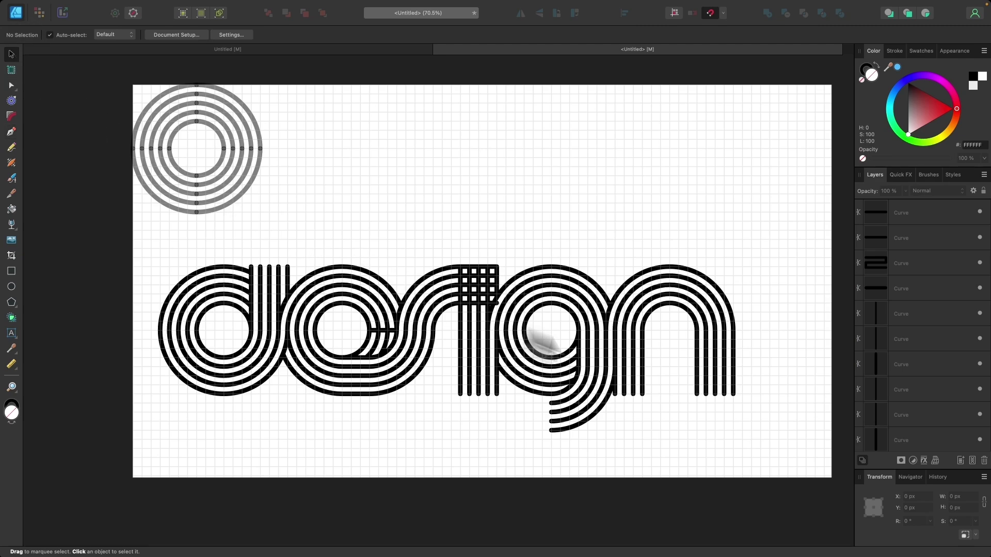
left_click_drag(784, 439, 269, 278)
left_click_drag(312, 302, 145, 229)
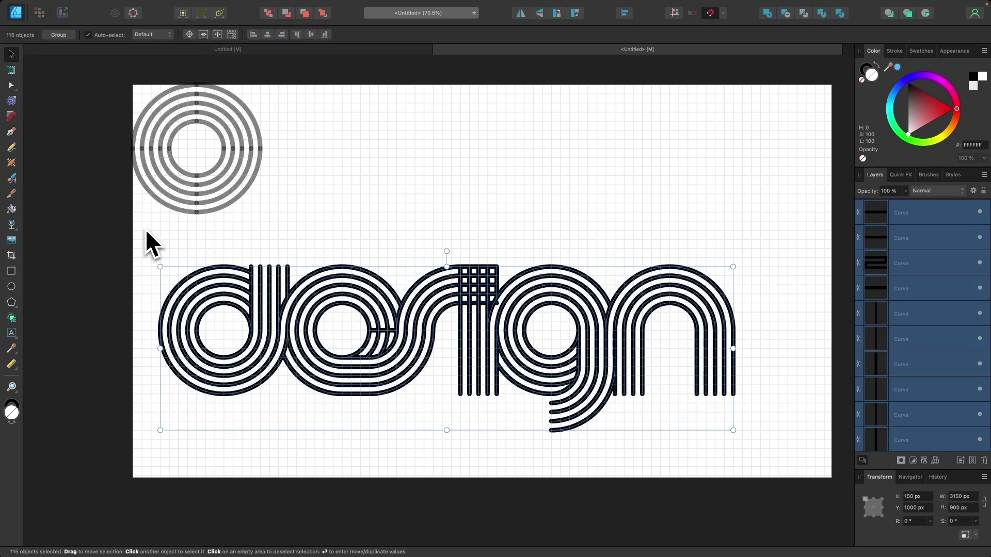
scroll(371, 377, "up", 5)
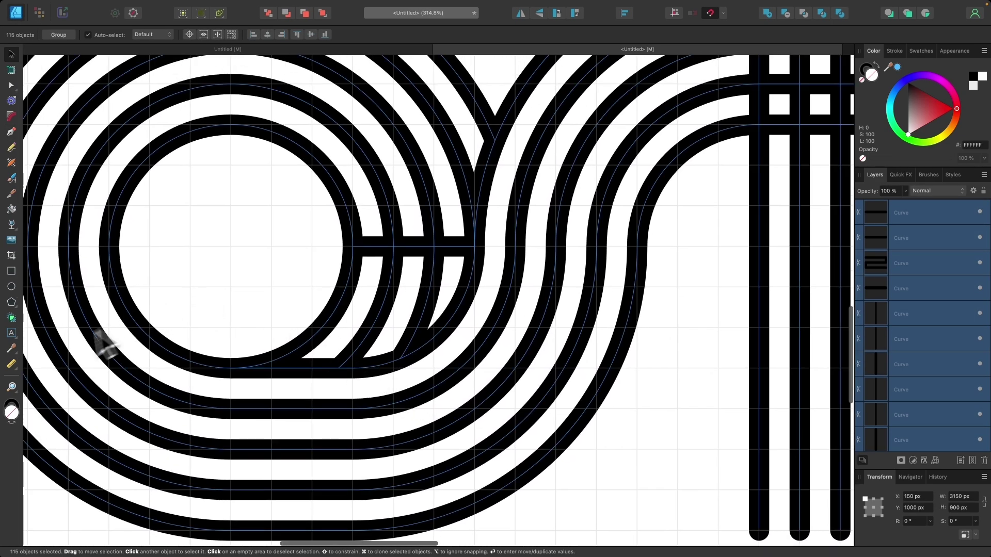
left_click(11, 317)
left_click_drag(106, 308, 350, 288)
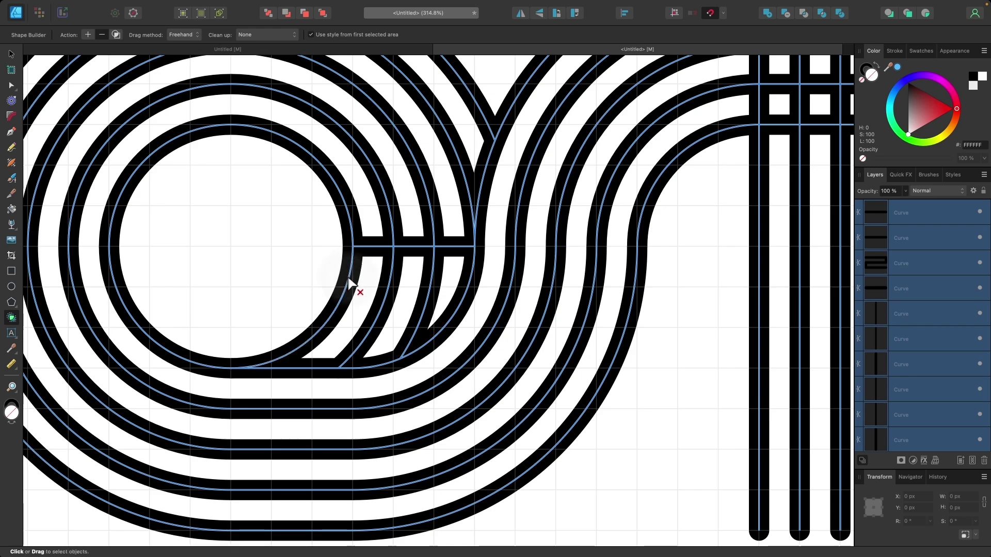
Step: With Shape Builder, delete the lower arcs of the three inner "e" rings and the horizontal connector across the "e" opening
left_click(377, 247)
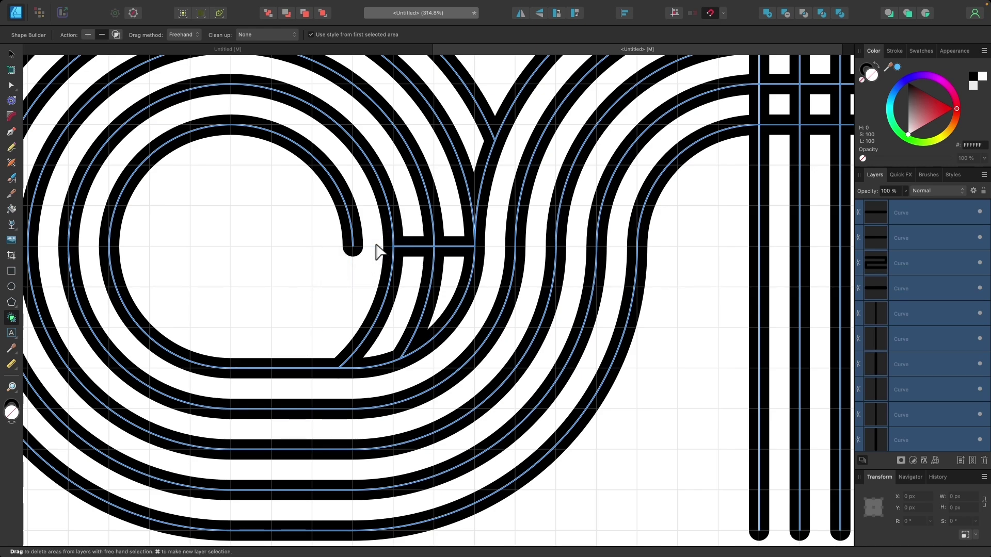
left_click(389, 295)
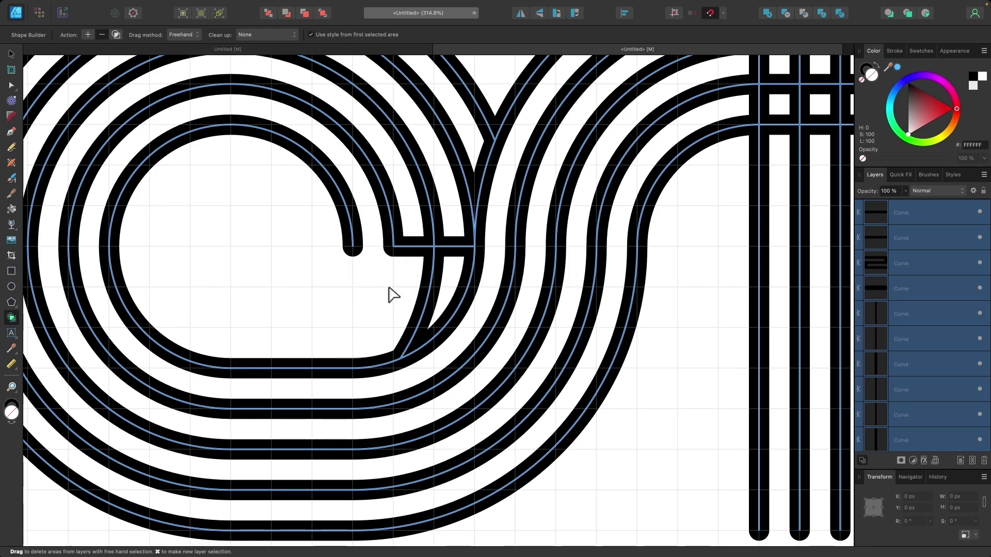
left_click(417, 252)
left_click(434, 271)
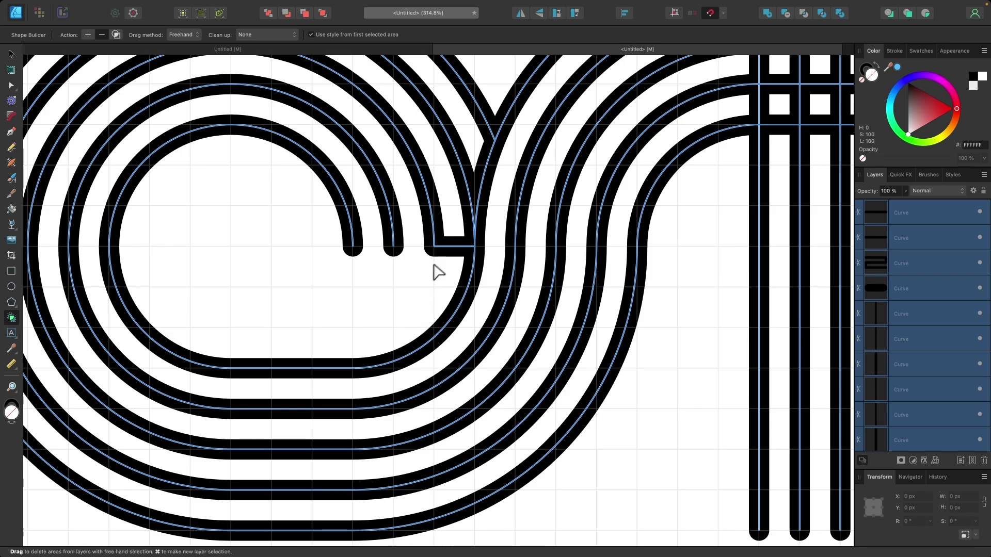
left_click(455, 253)
scroll(398, 289, "down", 3)
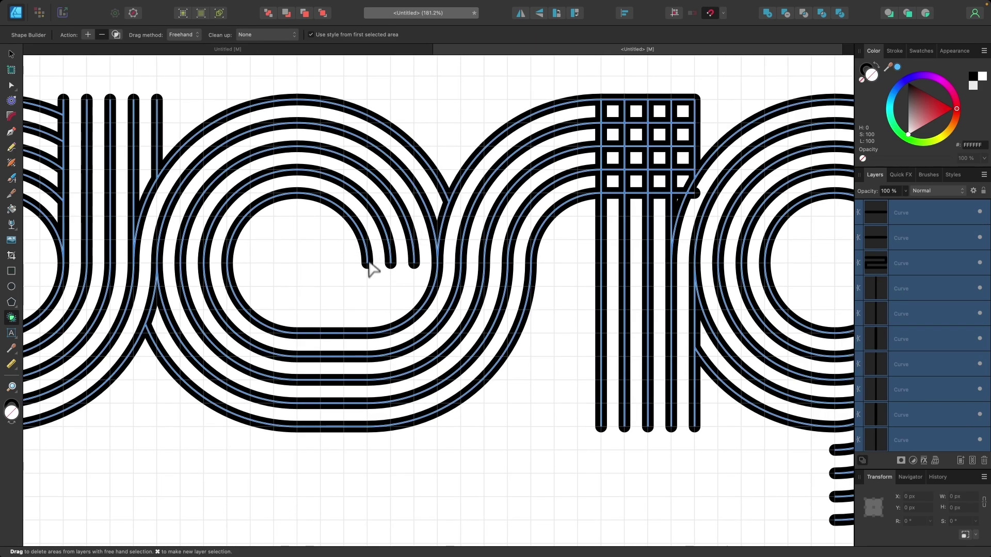
Step: Compare the stroke grid where the "s" meets the "i" with the nested corners in the finished example document
scroll(400, 283, "right", 5)
scroll(400, 283, "up", 2)
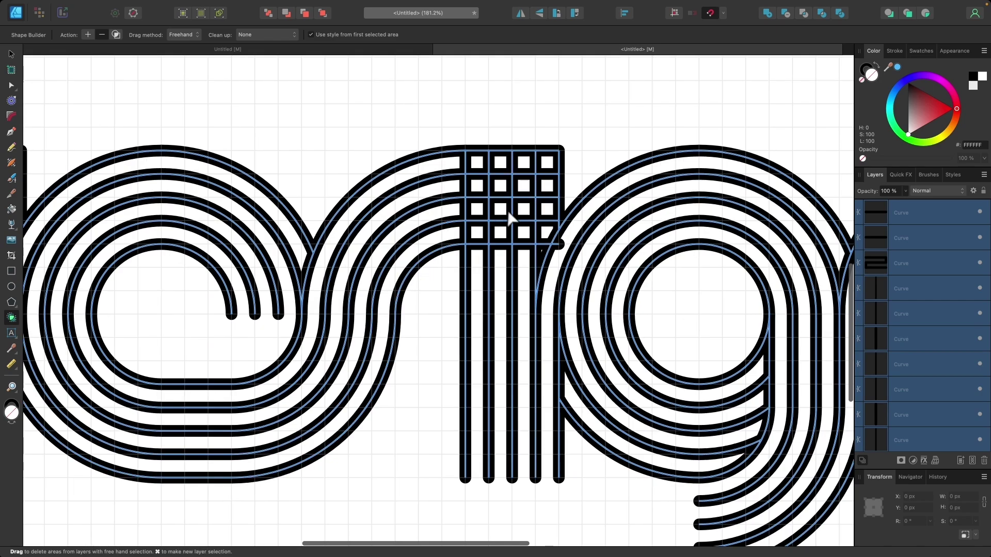
scroll(572, 170, "up", 5)
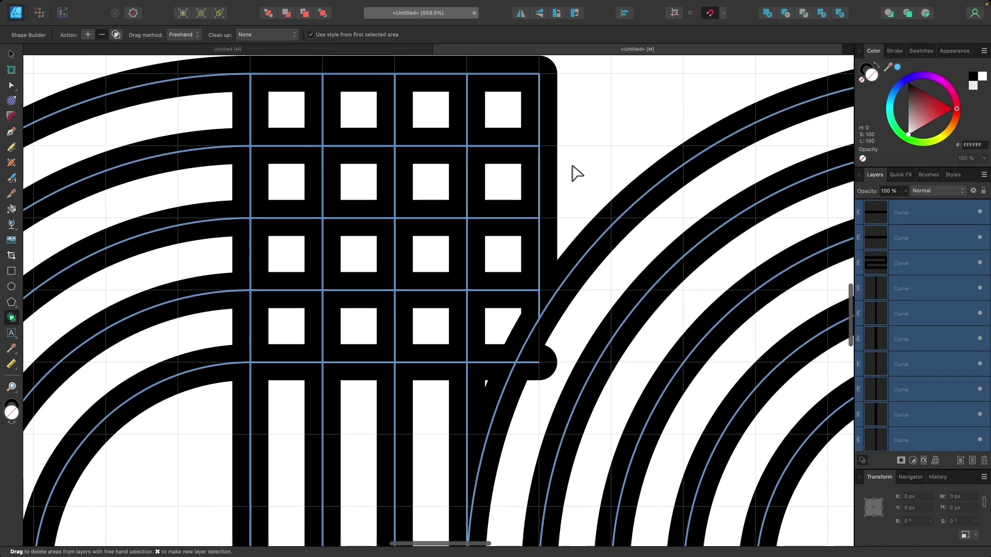
scroll(415, 231, "left", 2)
scroll(415, 231, "up", 1)
scroll(145, 164, "down", 3)
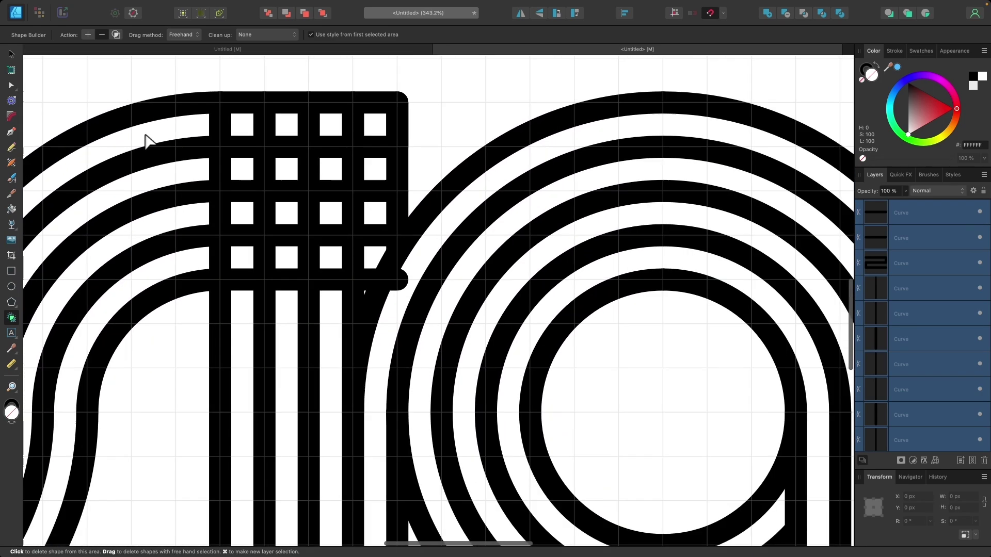
left_click(323, 52)
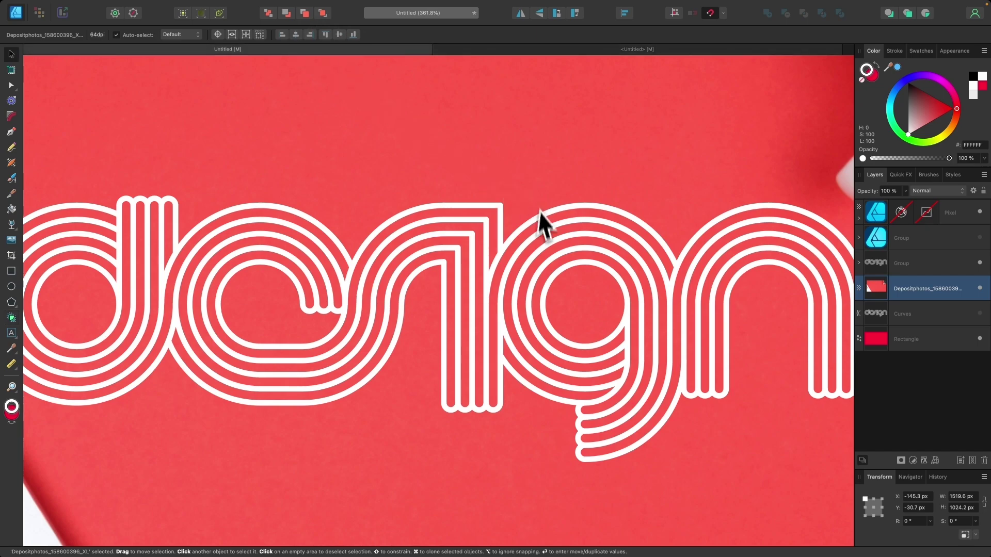
scroll(540, 222, "up", 4)
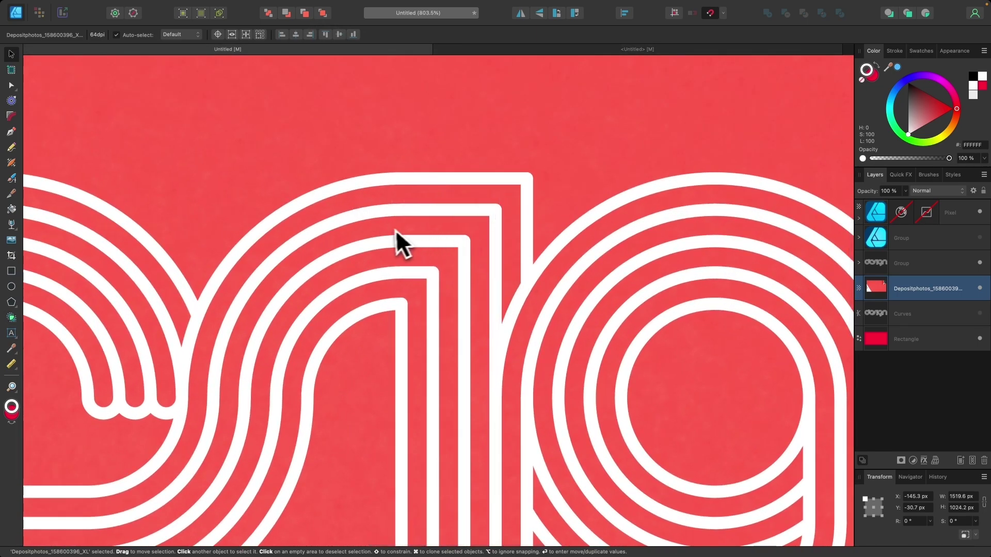
left_click(587, 48)
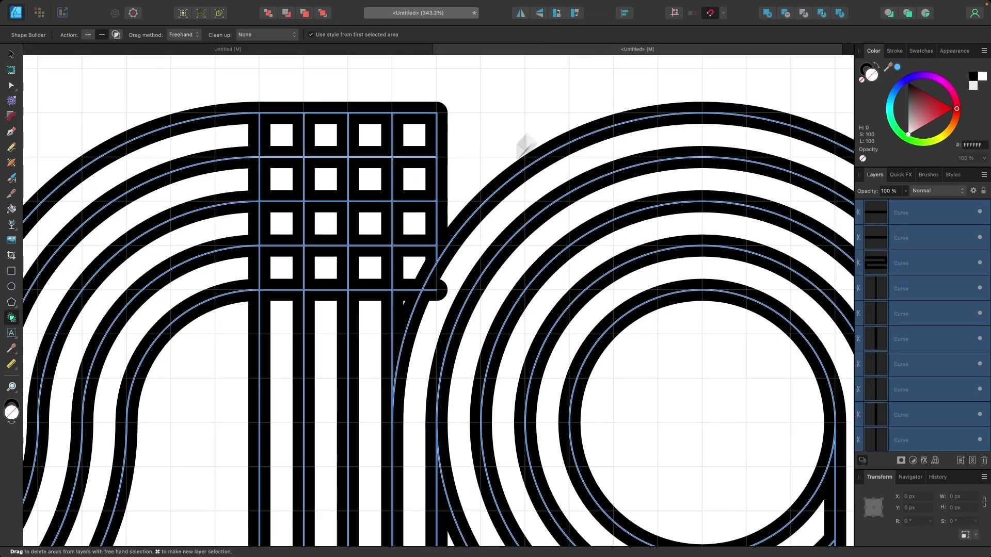
scroll(447, 226, "left", 2)
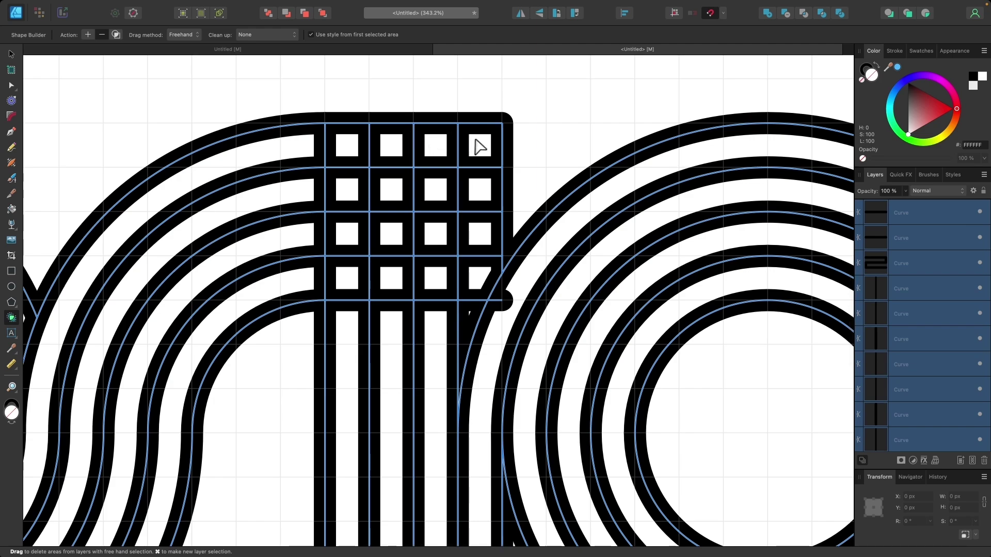
Step: Delete the "i" stem segments crossing the gap between the first and second "s" strokes, keeping the outermost stem line
left_click(326, 149, "alt")
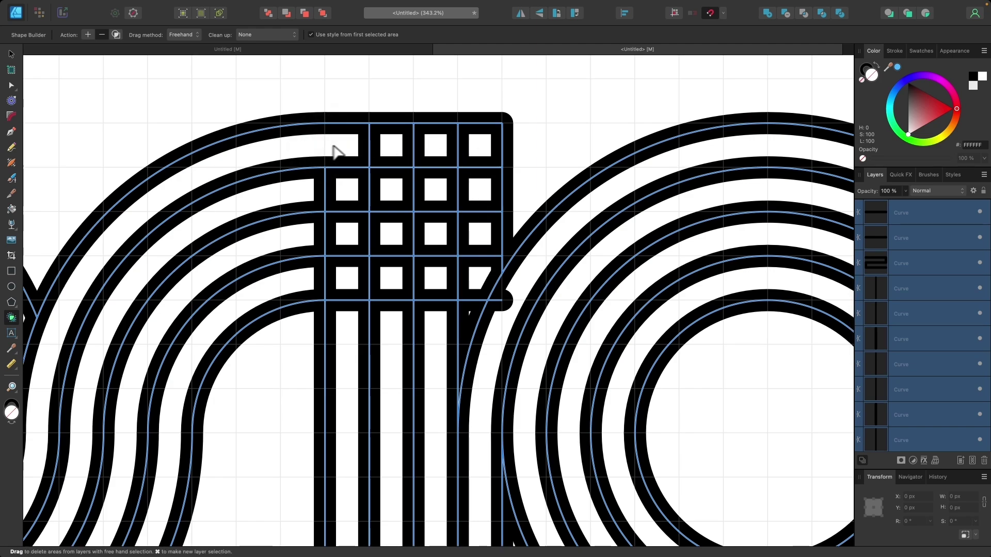
left_click(414, 149, "alt")
left_click(462, 146, "alt")
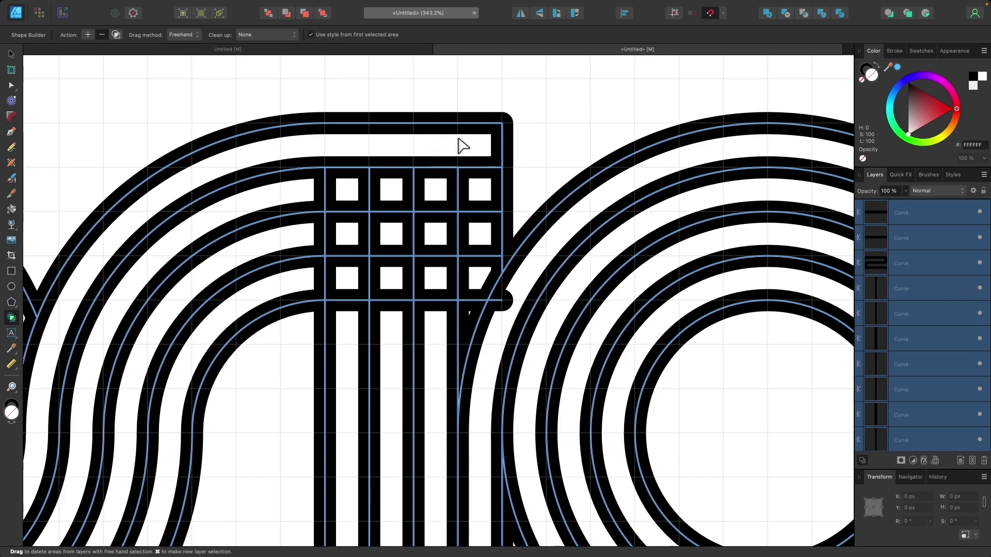
Step: Delete the horizontal segments between the fourth and fifth "i" stem lines, including the stub protruding into the "g" ring
left_click(486, 169, "alt")
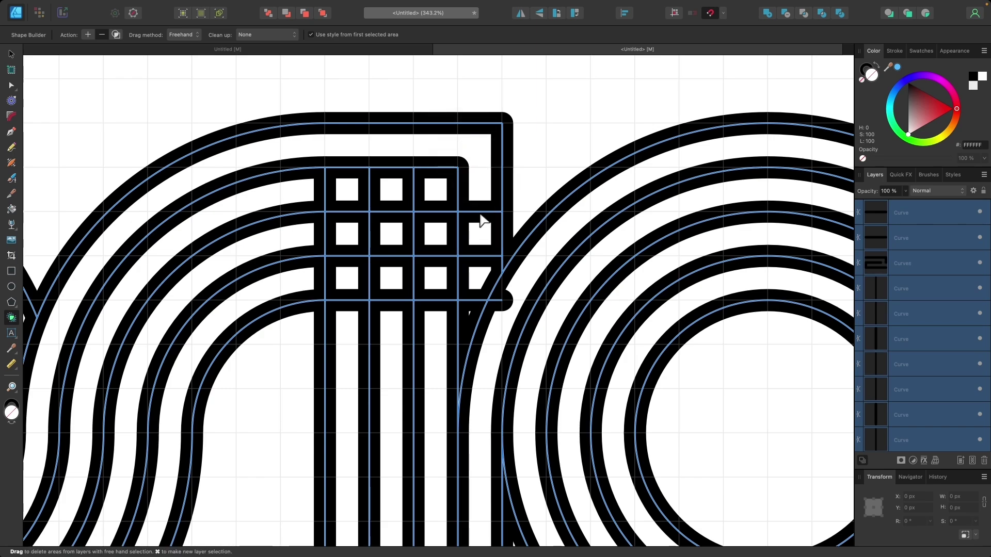
left_click(481, 221, "alt")
left_click(479, 260, "alt")
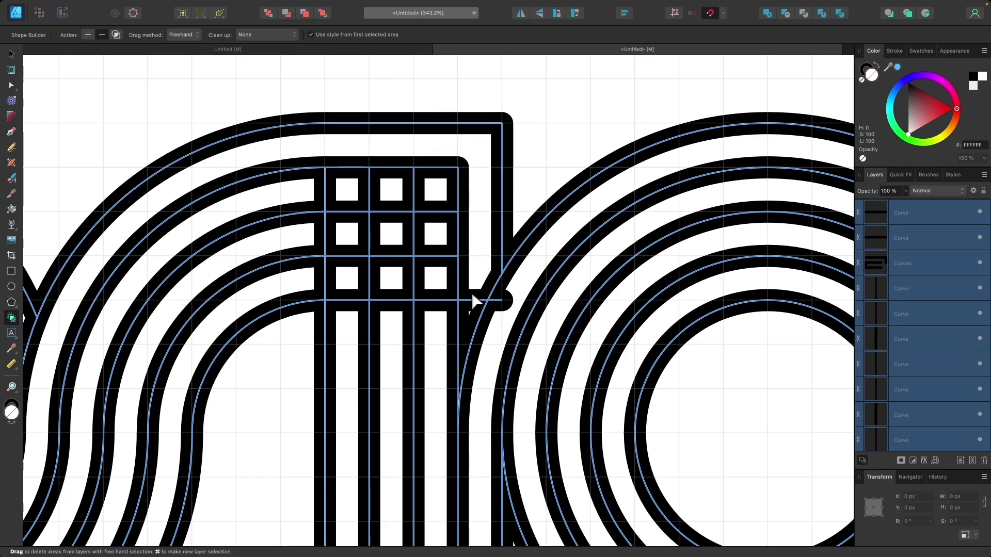
scroll(472, 298, "up", 6)
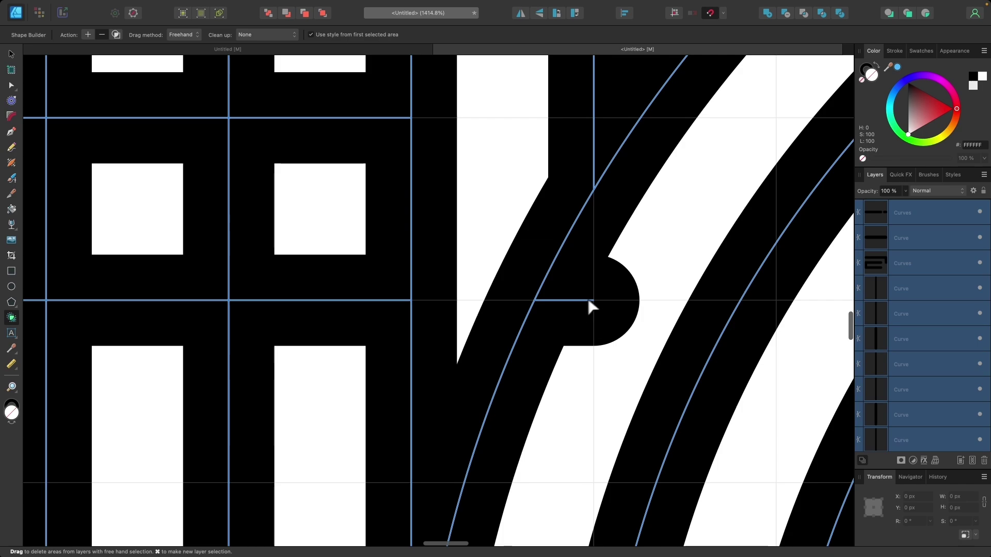
left_click(576, 300, "alt")
Step: Delete the three horizontal segments crossing the gap between the third and fourth "i" stem lines
scroll(577, 301, "down", 4)
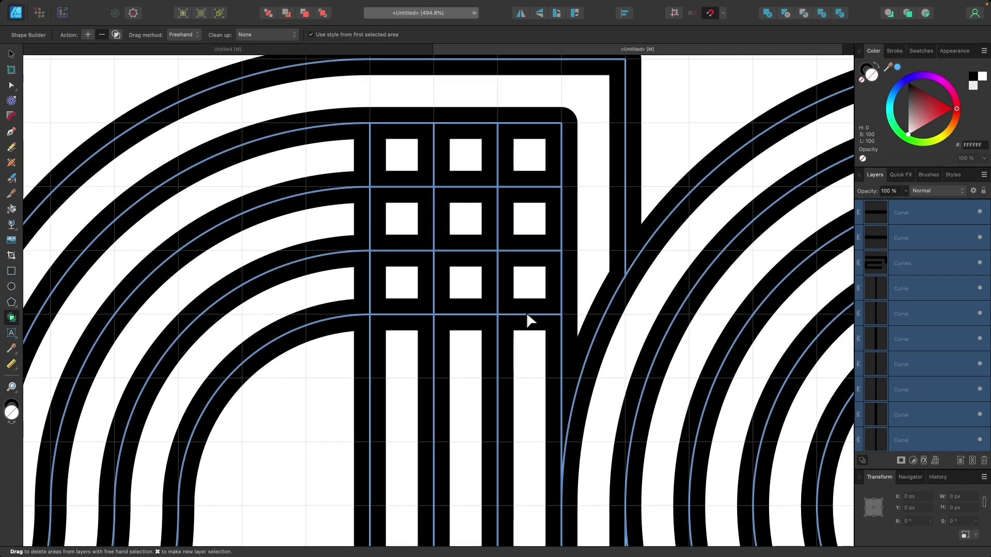
left_click(529, 315, "alt")
left_click(531, 243, "alt")
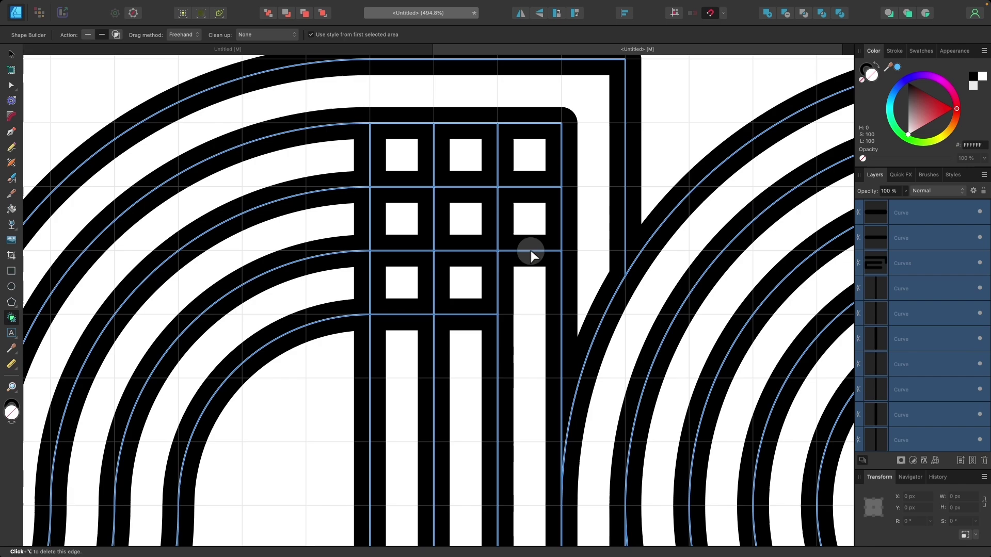
left_click(531, 194, "alt")
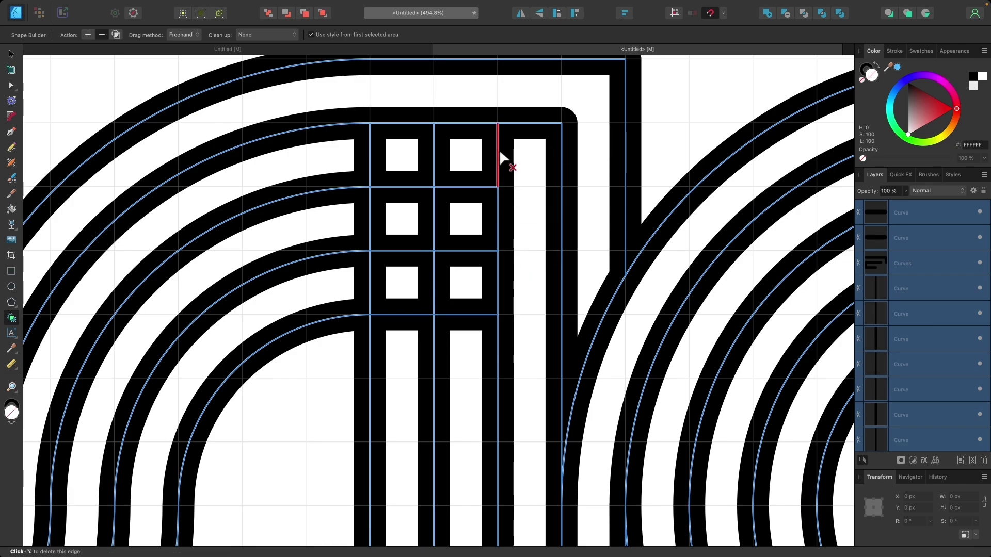
Step: Delete the remaining crossing segments below the second "s" stroke so each of the inner strokes turns into one stem line
left_click(372, 156, "alt")
left_click(372, 219, "alt")
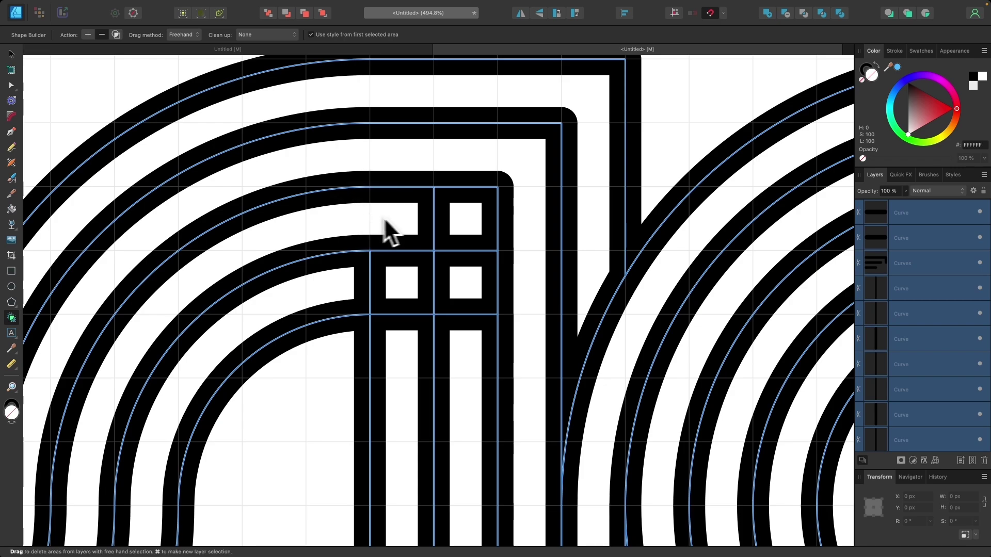
left_click(474, 253, "alt")
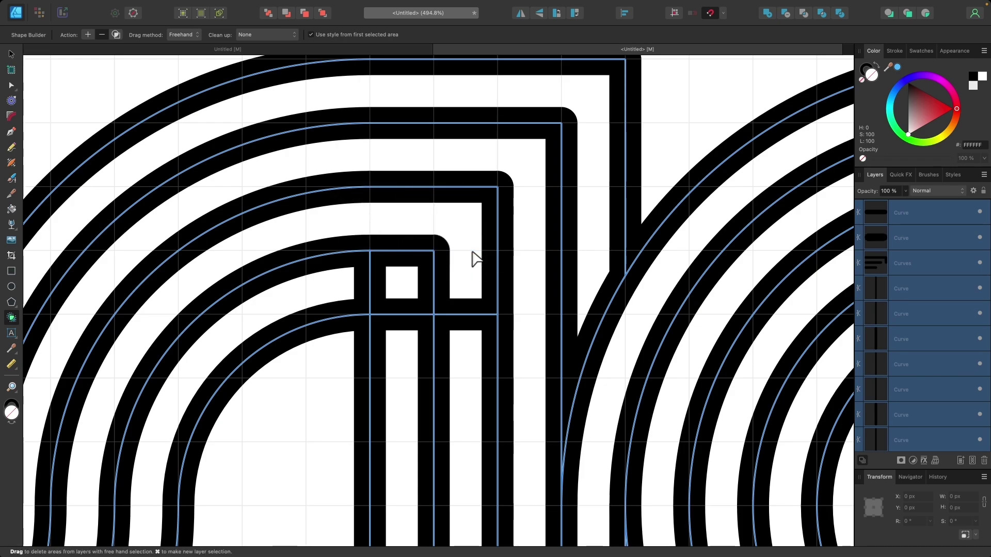
left_click(466, 320, "alt")
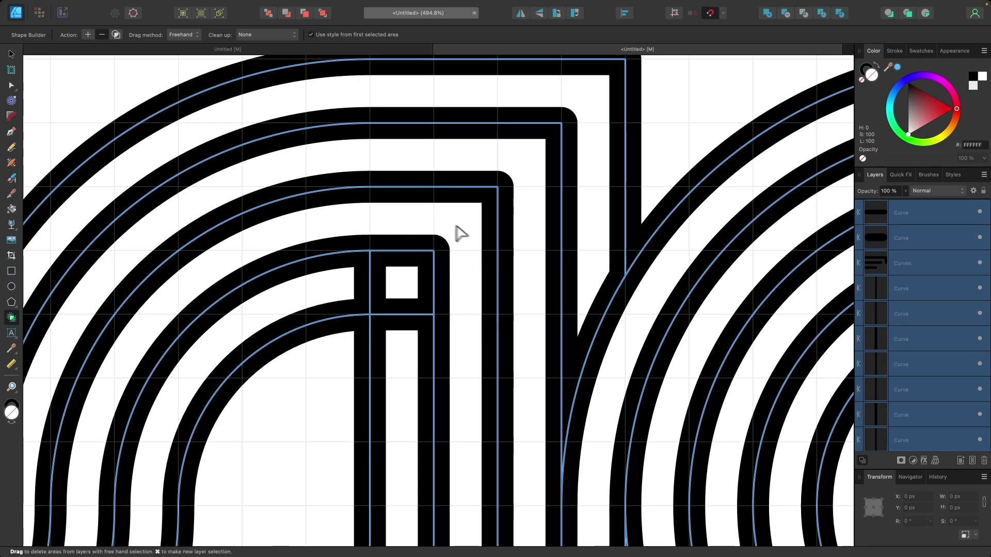
scroll(420, 336, "down", 5)
scroll(429, 321, "up", 5)
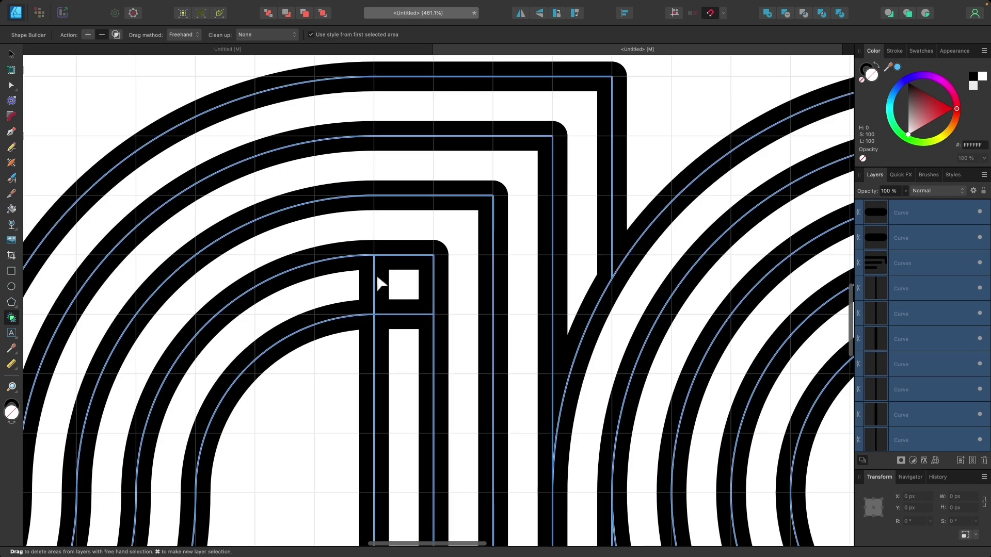
left_click(400, 316, "alt")
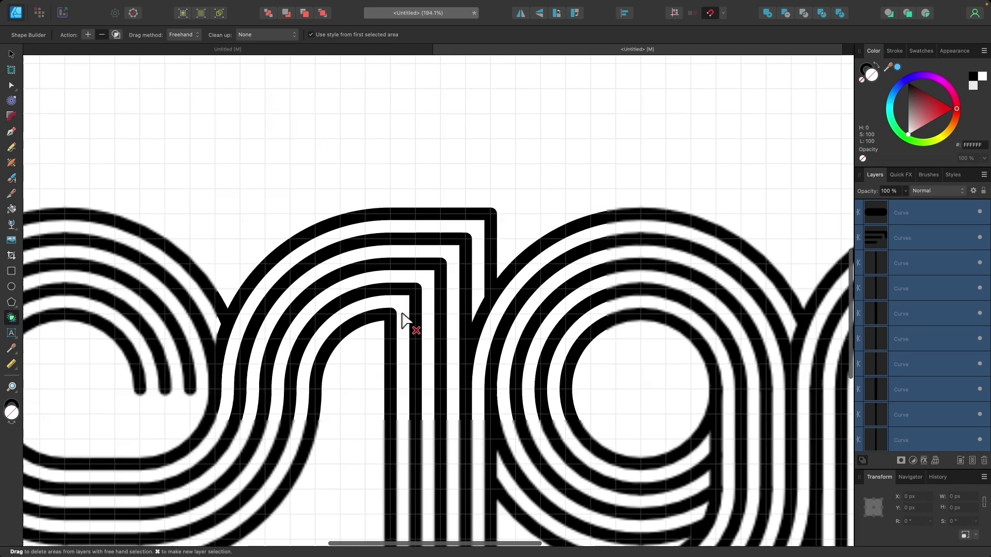
Step: Deselect the lettering and compare the whole word, including its open stroke ends, with the finished example document
scroll(402, 314, "down", 10)
scroll(402, 319, "up", 5)
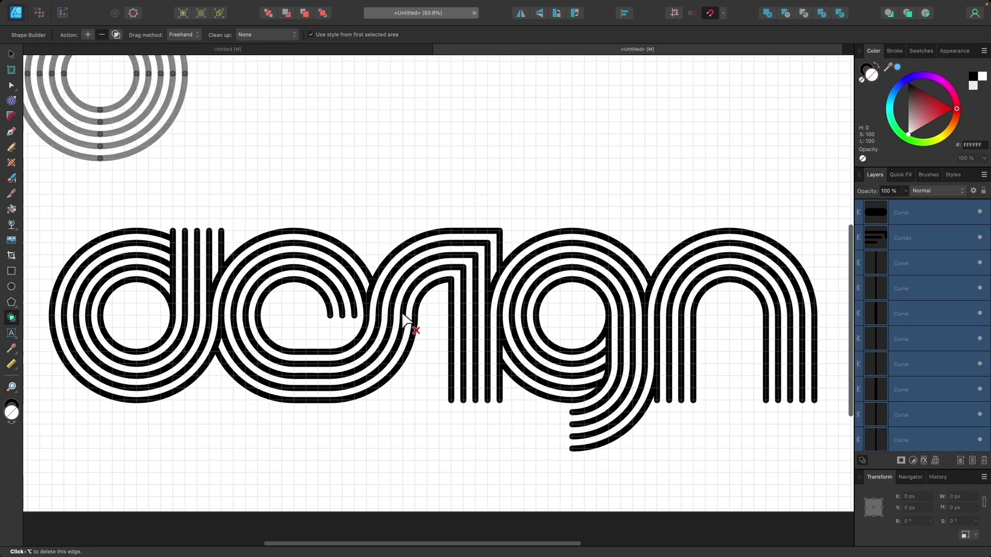
scroll(404, 319, "down", 3)
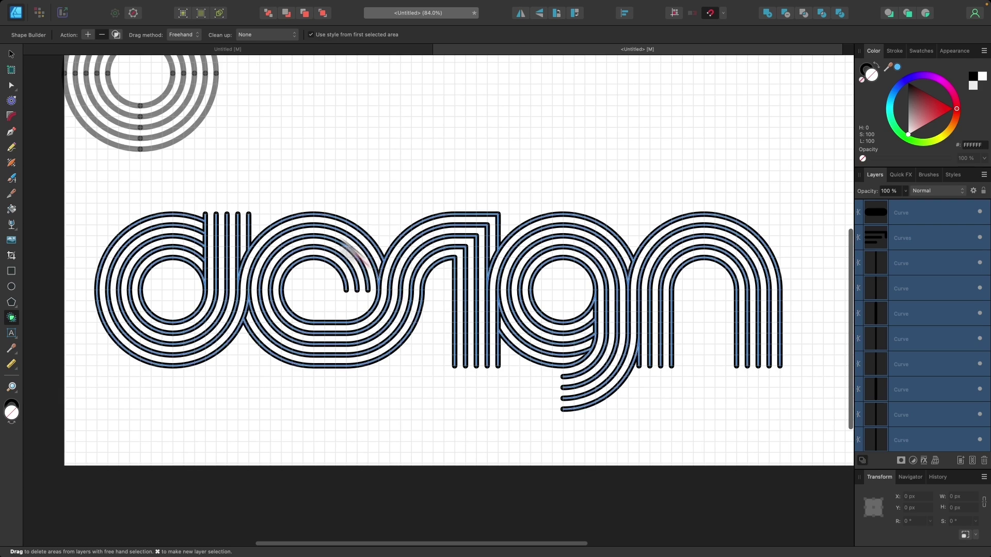
left_click(11, 54)
left_click(321, 164)
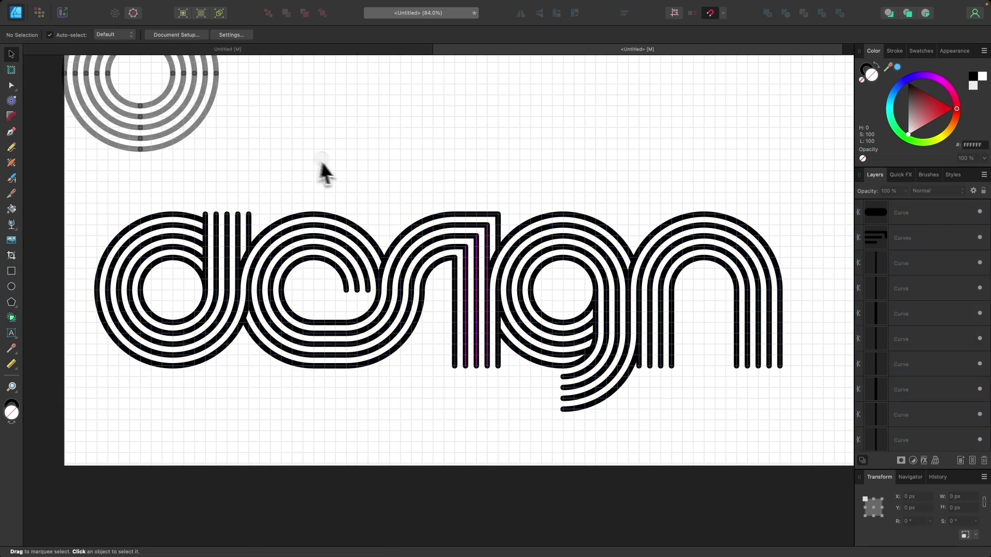
scroll(228, 209, "up", 1)
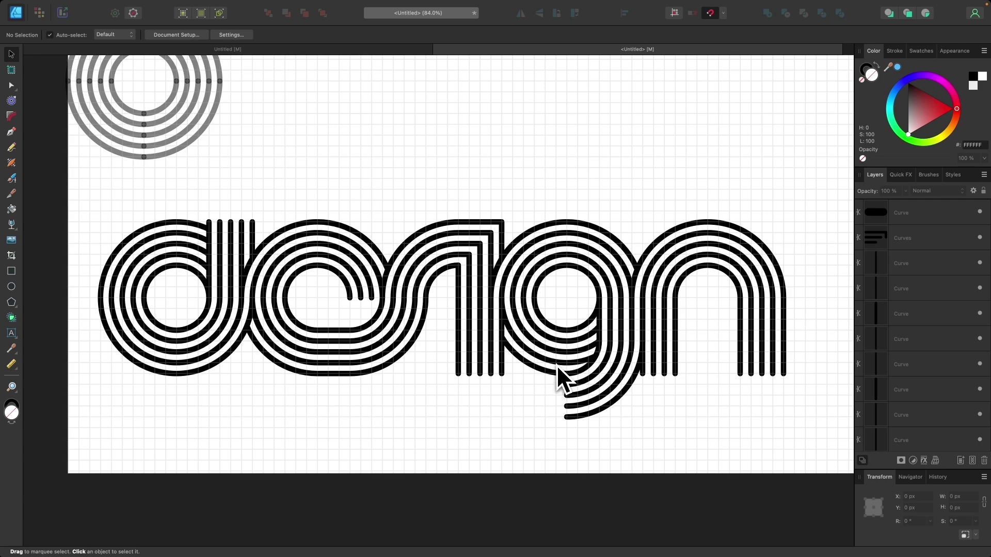
left_click(376, 49)
scroll(385, 194, "down", 2)
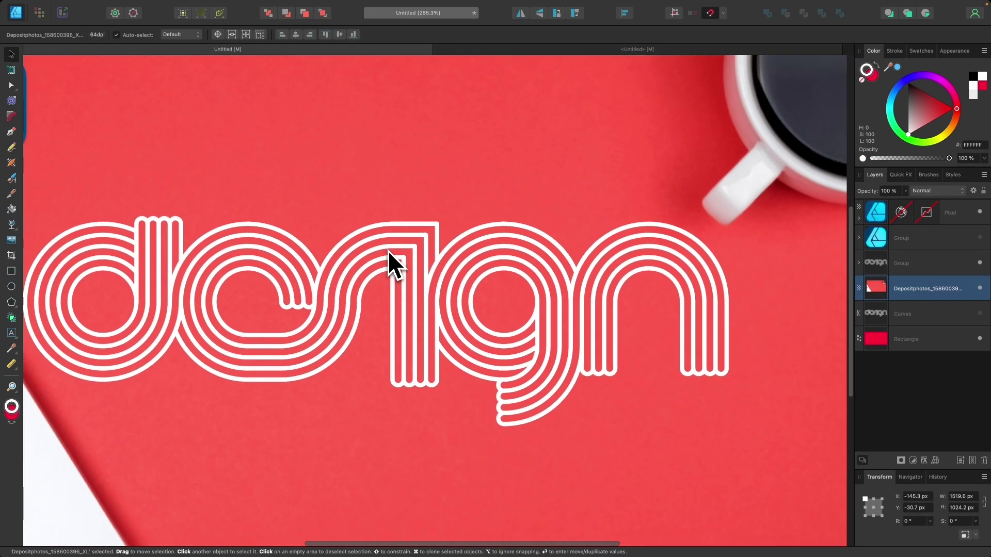
scroll(316, 295, "down", 2)
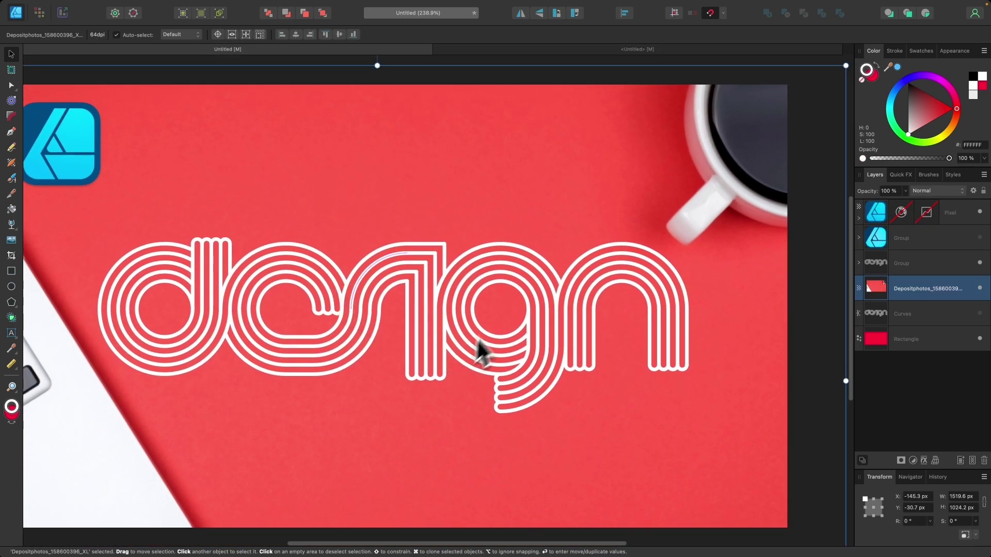
left_click(607, 49)
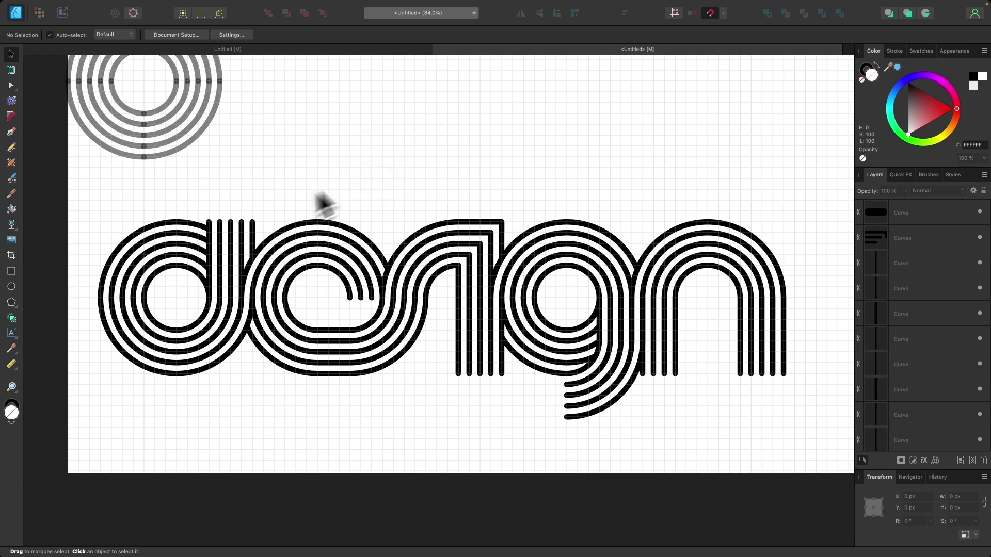
Step: Draw a 50 px circle above the first two "d" stem lines and convert it to curves
scroll(217, 225, "up", 5)
scroll(217, 224, "up", 3)
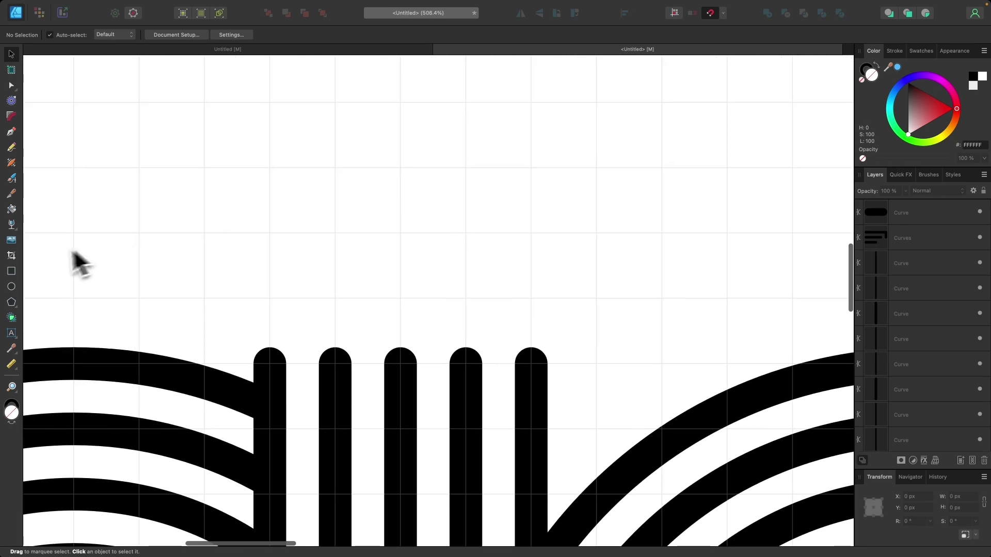
left_click(11, 287)
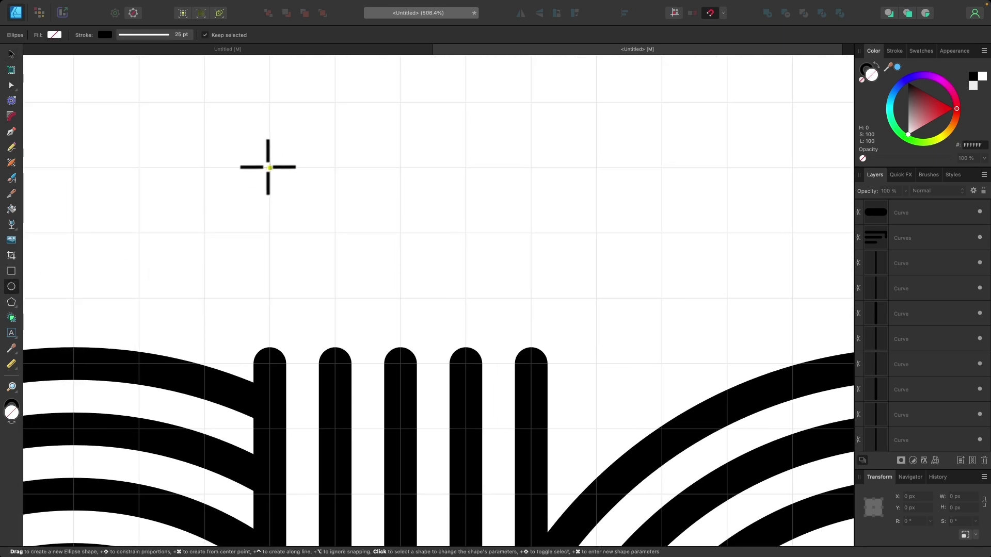
left_click_drag(269, 167, 335, 234)
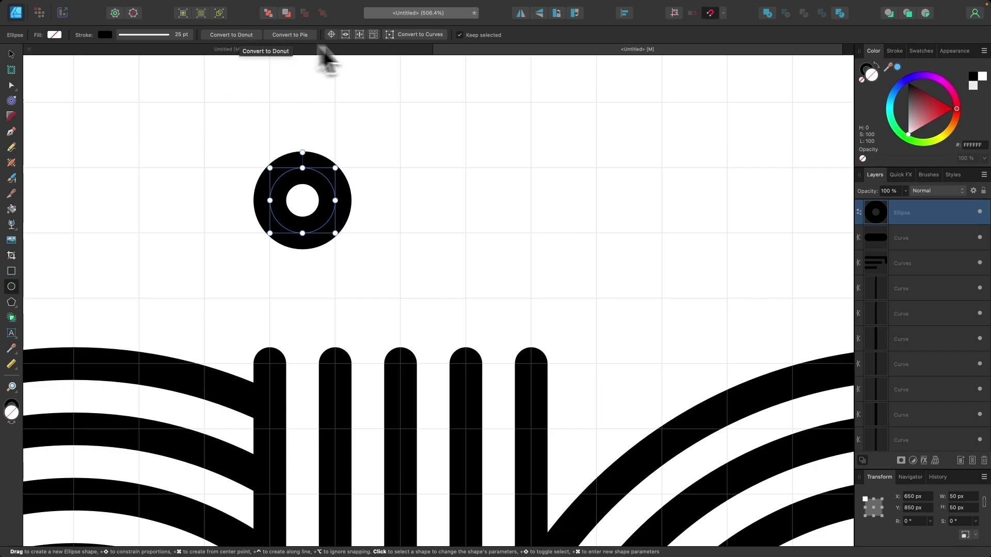
left_click(420, 35)
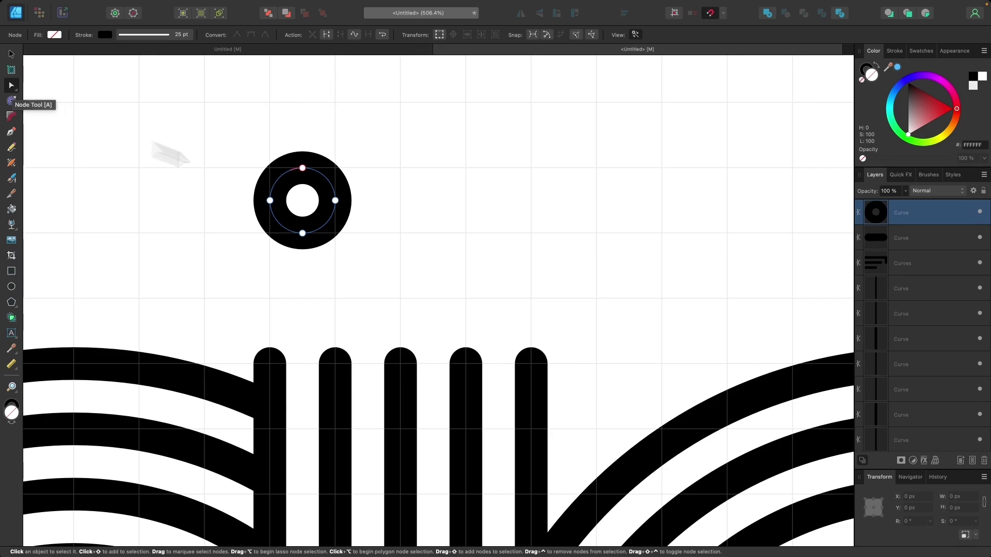
Step: Break the circle at its two side nodes into separate upper and lower half arcs, and deselect them
left_click_drag(361, 209, 212, 189)
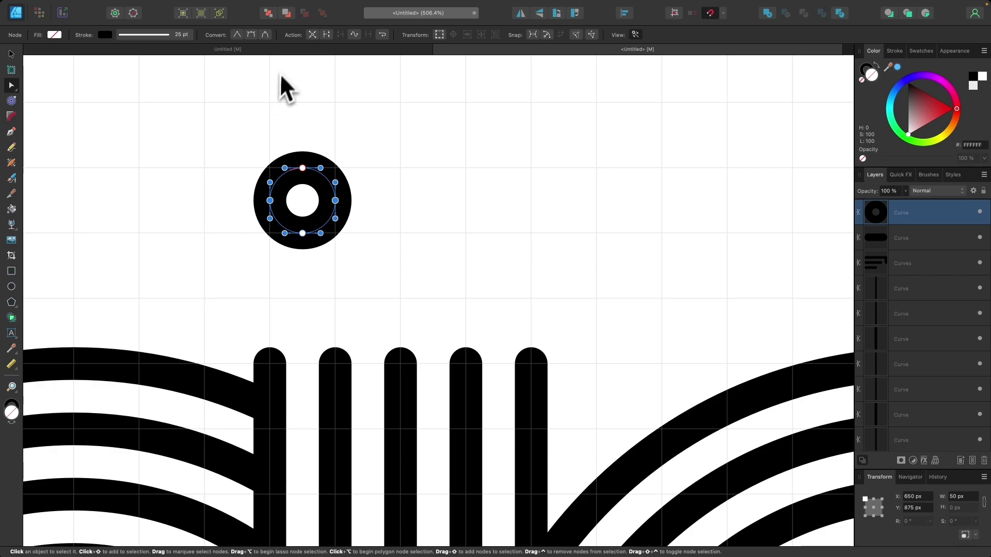
left_click(328, 37)
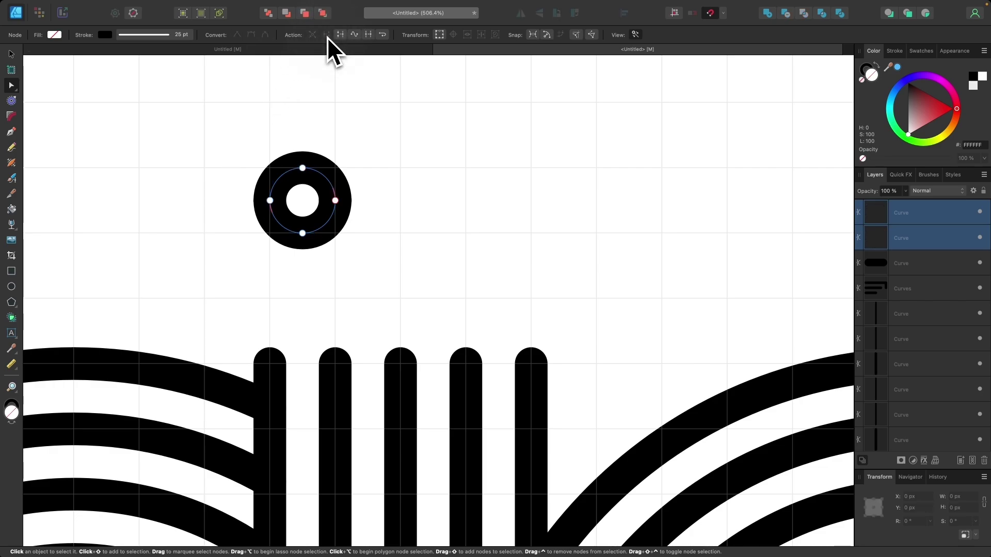
left_click(11, 54)
left_click(126, 214)
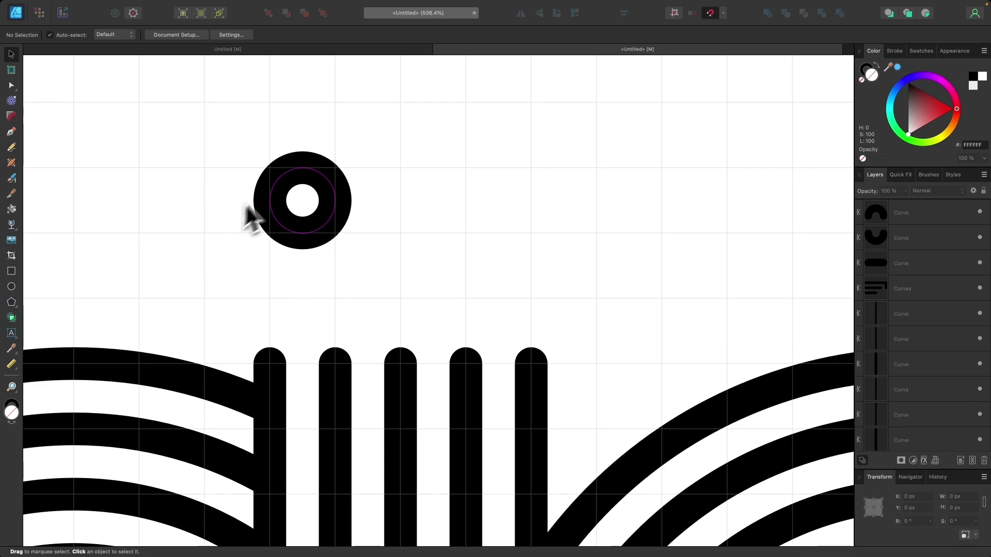
Step: Join the tops of the five "d" stem lines with the upper half arc and three side-by-side copies of it
left_click_drag(293, 178, 289, 332)
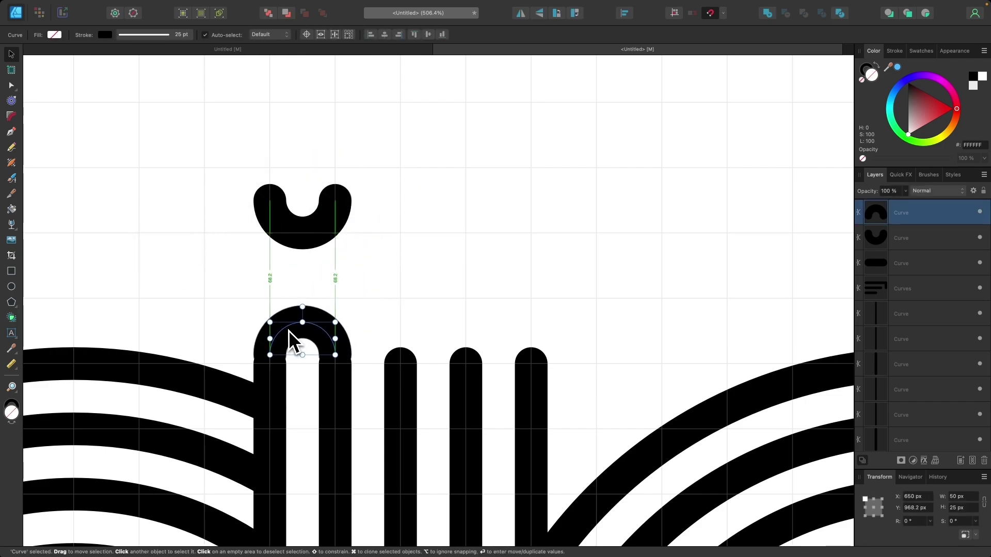
scroll(324, 382, "down", 3)
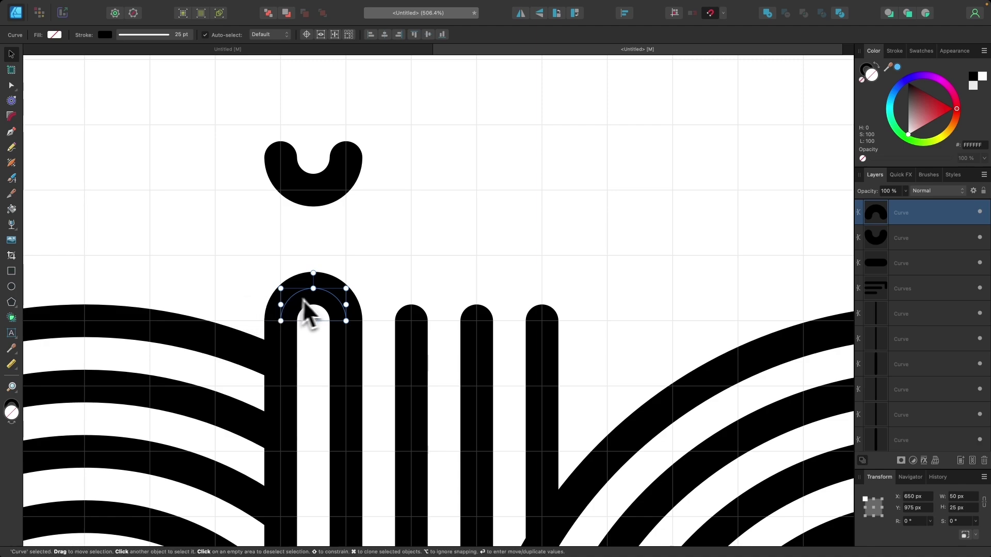
mouse_move(296, 298)
left_mouse_down()
mouse_move(413, 284)
mouse_move(358, 296)
mouse_move(509, 292)
mouse_move(495, 293)
left_mouse_up()
scroll(484, 217, "down", 6)
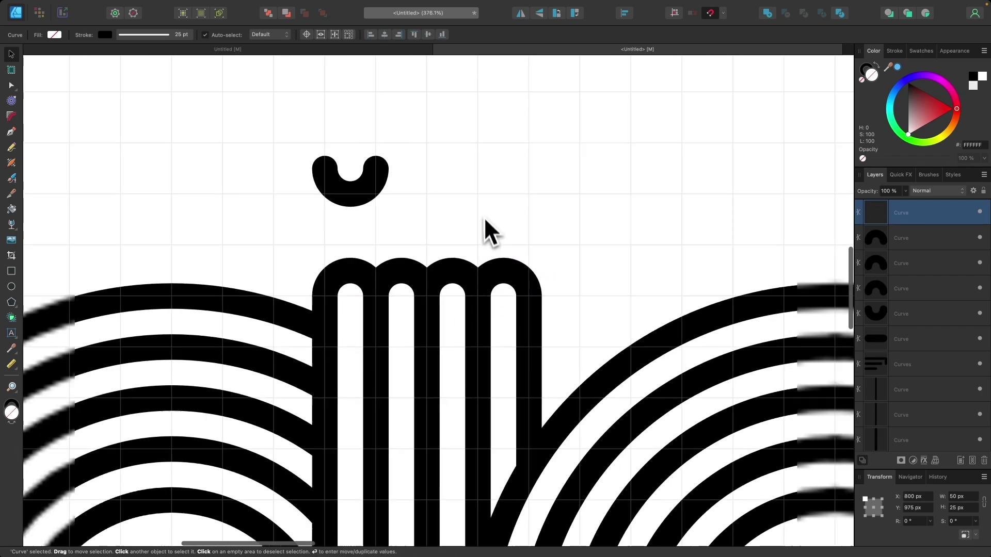
Step: Move the lower half arc onto the first two open inner stroke ends of the "e"
scroll(483, 209, "right", 3)
scroll(482, 209, "down", 2)
left_click_drag(380, 166, 607, 311)
scroll(593, 324, "up", 8)
scroll(608, 305, "right", 5)
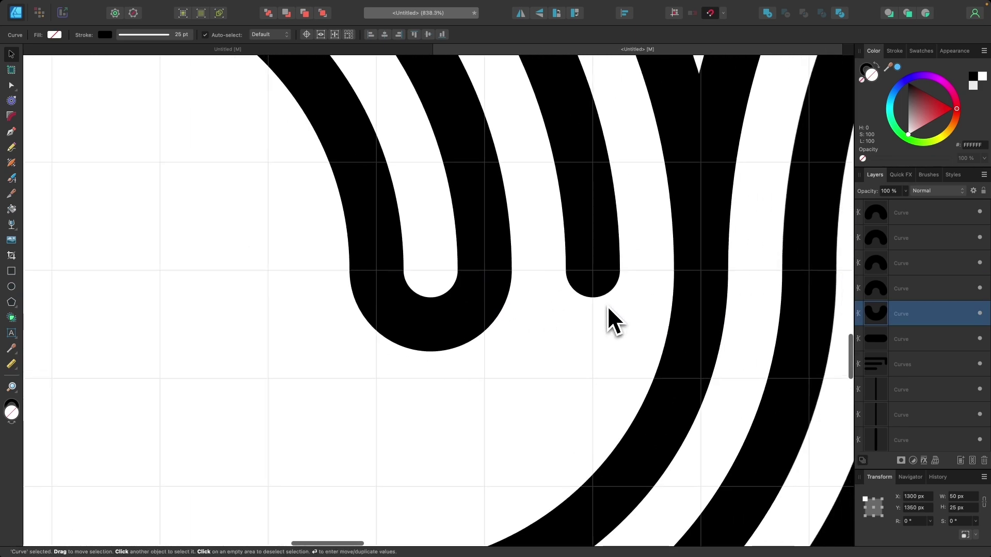
Step: Duplicate the lower half arc twice across the remaining open inner stroke ends of the "e" and deselect
left_click_drag(415, 328, 556, 329)
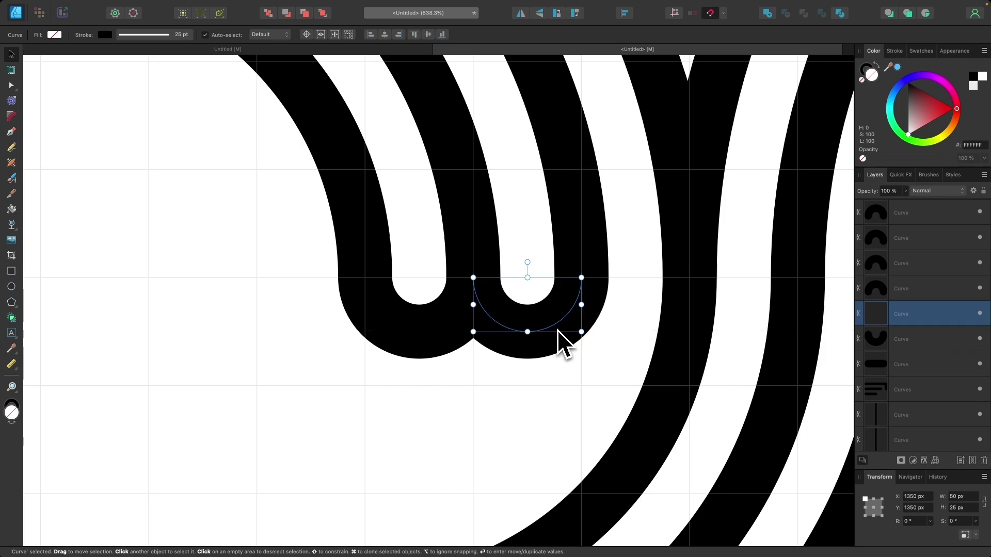
scroll(557, 329, "right", 3)
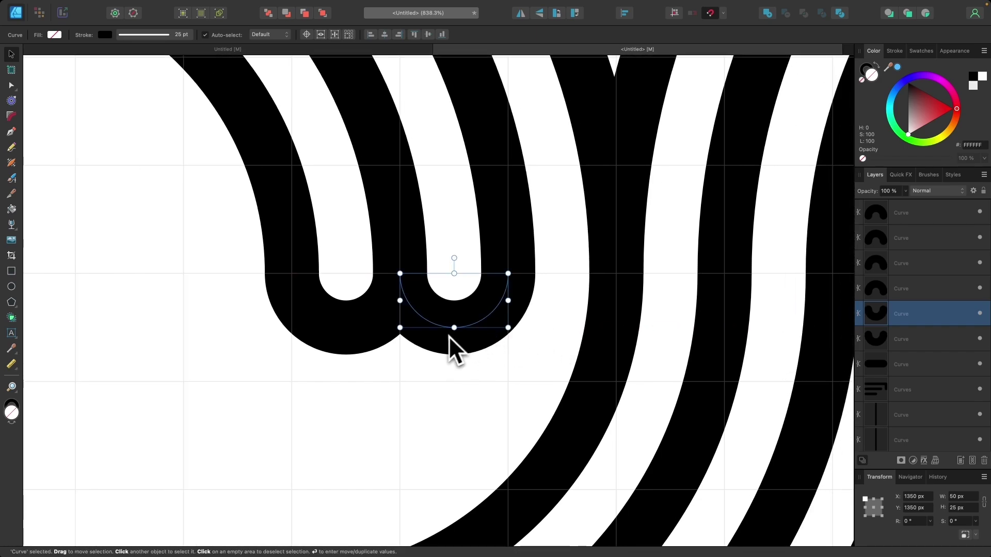
left_click_drag(447, 331, 554, 331)
scroll(553, 331, "down", 5)
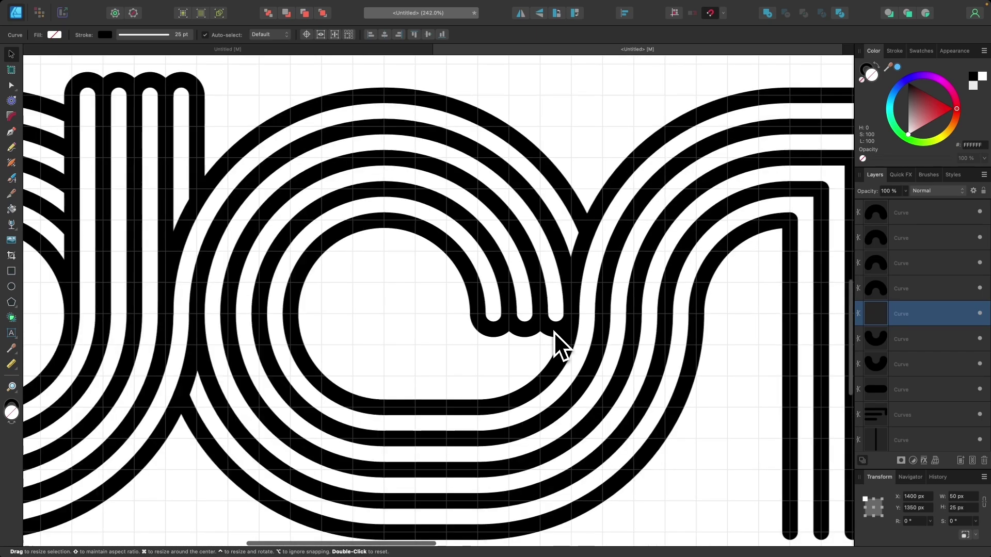
left_click(555, 335)
scroll(555, 334, "right", 1)
scroll(340, 367, "left", 1)
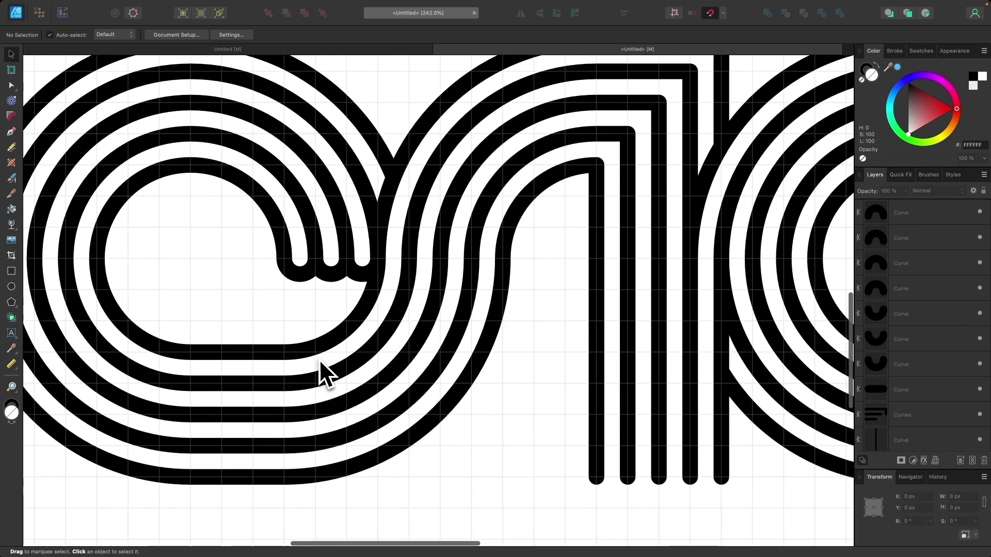
Step: Copy the four "d" caps, rotate the copies to 180° and snap them onto the bottoms of the five "i" stem lines
scroll(327, 394, "down", 3)
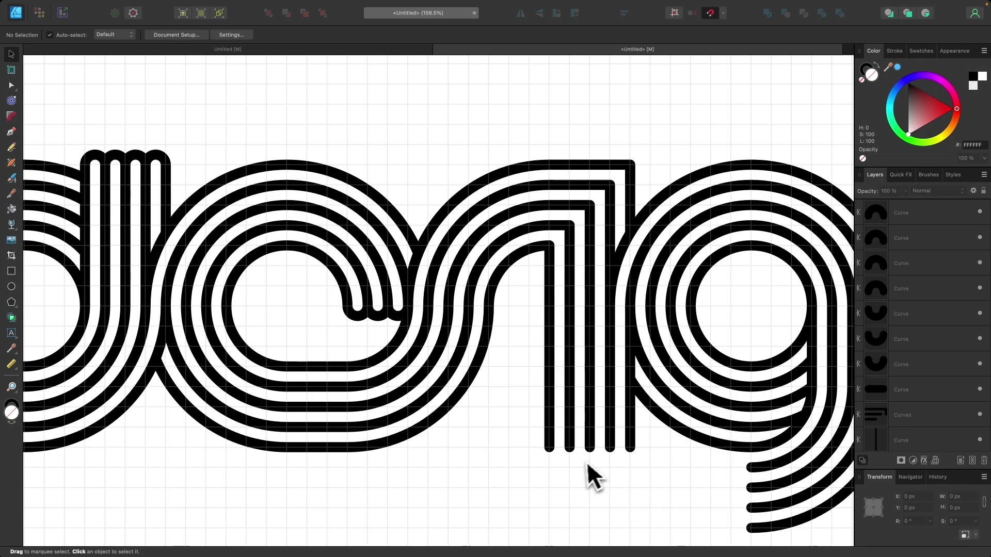
scroll(594, 477, "left", 5)
left_click_drag(88, 120, 666, 467)
scroll(684, 495, "up", 5)
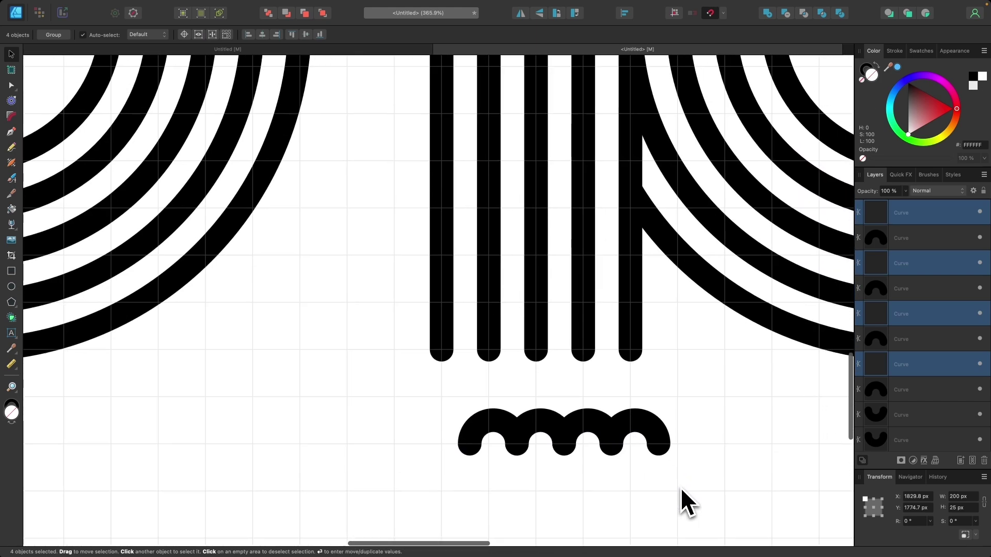
left_click_drag(559, 399, 563, 502)
left_click_drag(598, 443, 579, 352)
scroll(578, 352, "down", 5)
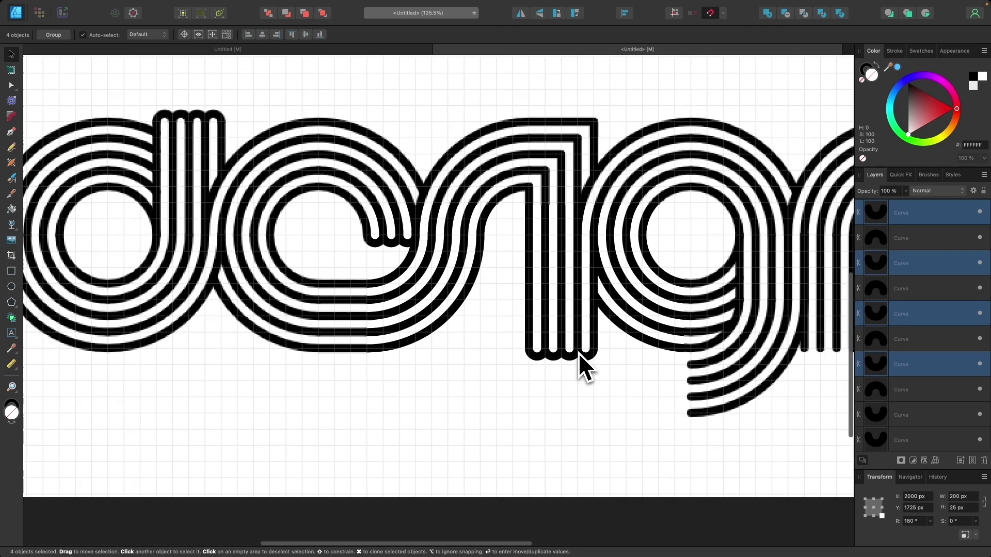
Step: Copy the four "i" caps, rotate the copies to 90° and snap them onto the open ends of the "g" tail
scroll(535, 402, "up", 4)
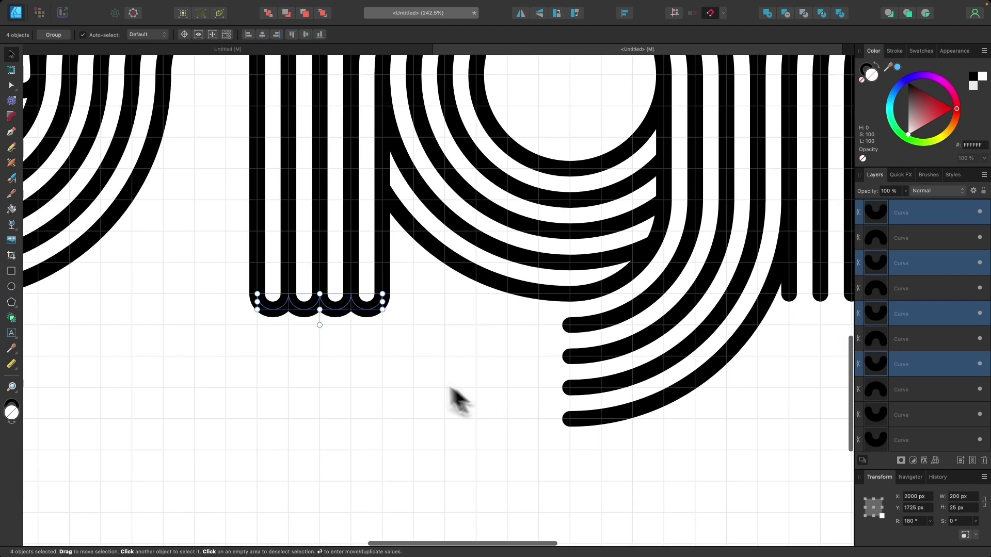
left_click_drag(370, 309, 408, 372)
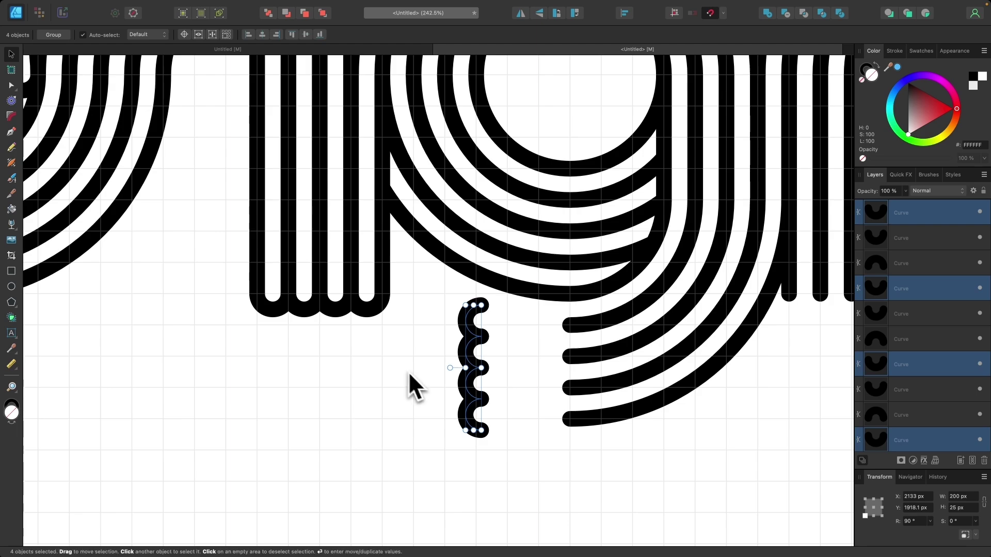
mouse_move(479, 402)
left_mouse_down()
mouse_move(555, 408)
mouse_move(565, 392)
left_mouse_up()
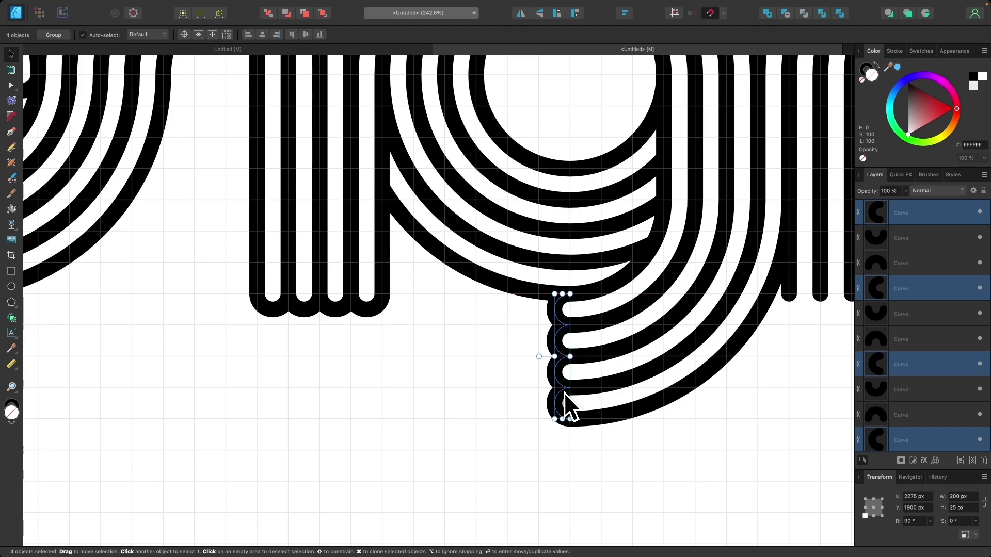
scroll(565, 392, "right", 5)
scroll(491, 436, "right", 4)
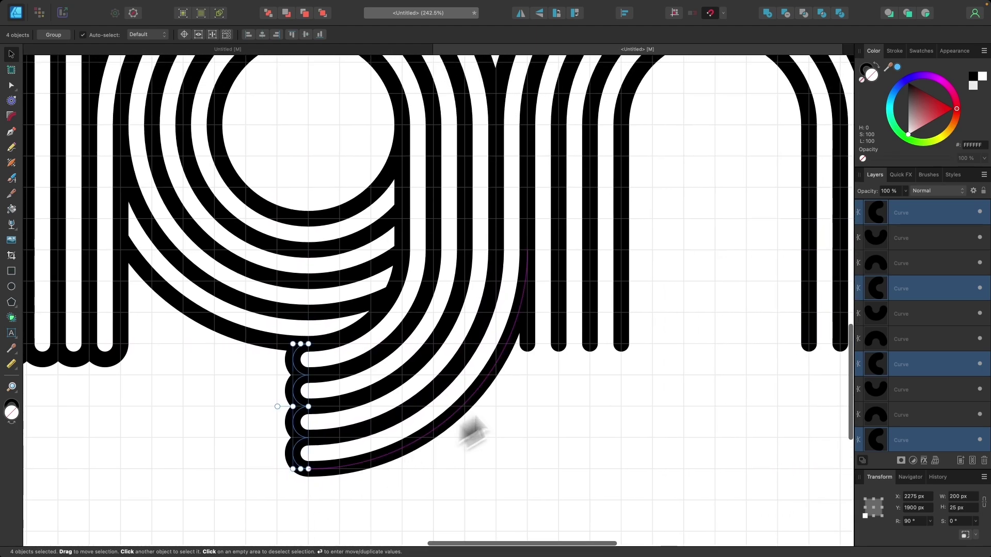
left_click(471, 432)
Step: Copy the four "i" caps onto the bottoms of the five lines in the second "n" stem
scroll(619, 331, "right", 1)
scroll(605, 334, "right", 2)
scroll(606, 348, "left", 6)
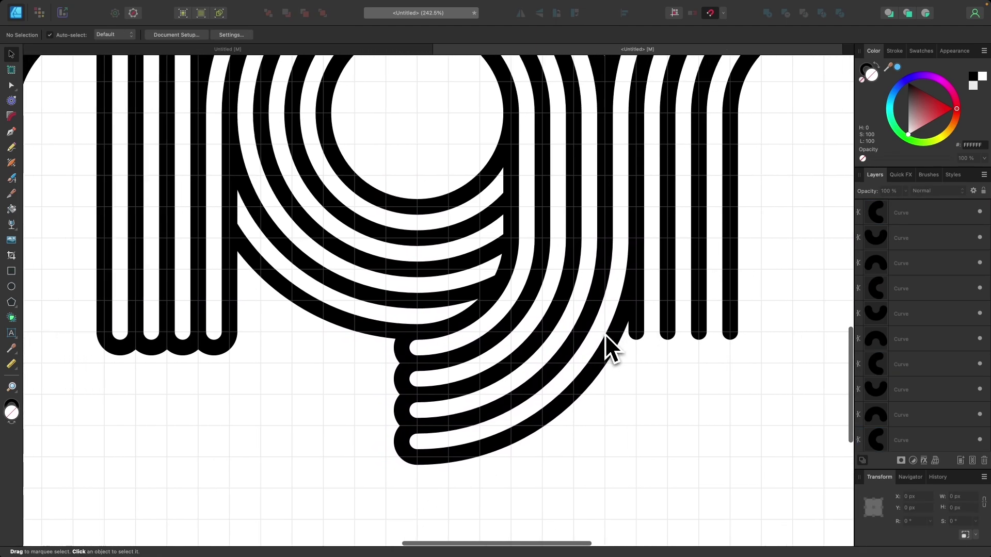
left_click_drag(301, 394, 80, 299)
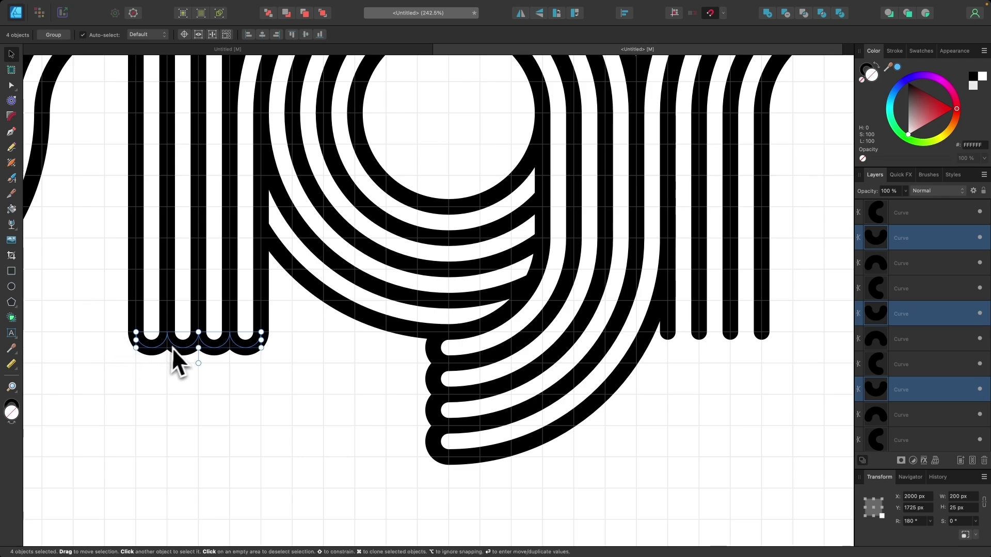
left_click_drag(172, 348, 742, 417)
scroll(742, 417, "right", 10)
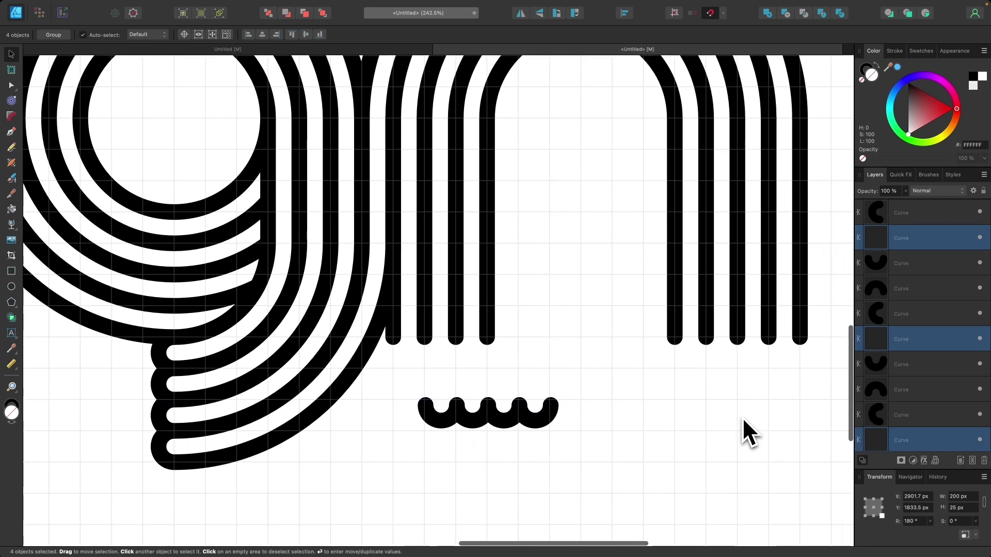
scroll(743, 417, "right", 2)
left_click_drag(442, 438, 687, 370)
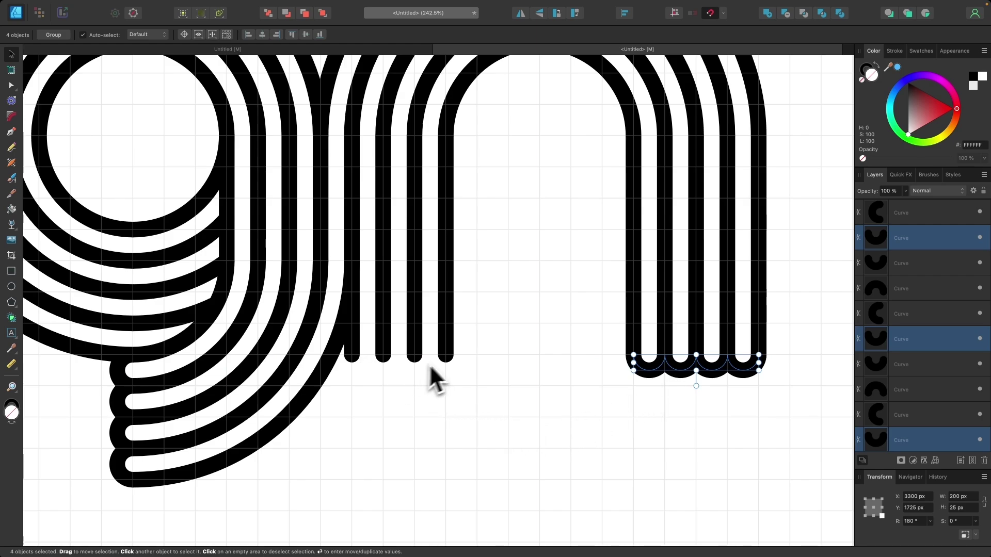
Step: Copy three caps from the second "n" stem onto the line ends of the first "n" stem and deselect
left_click(388, 368)
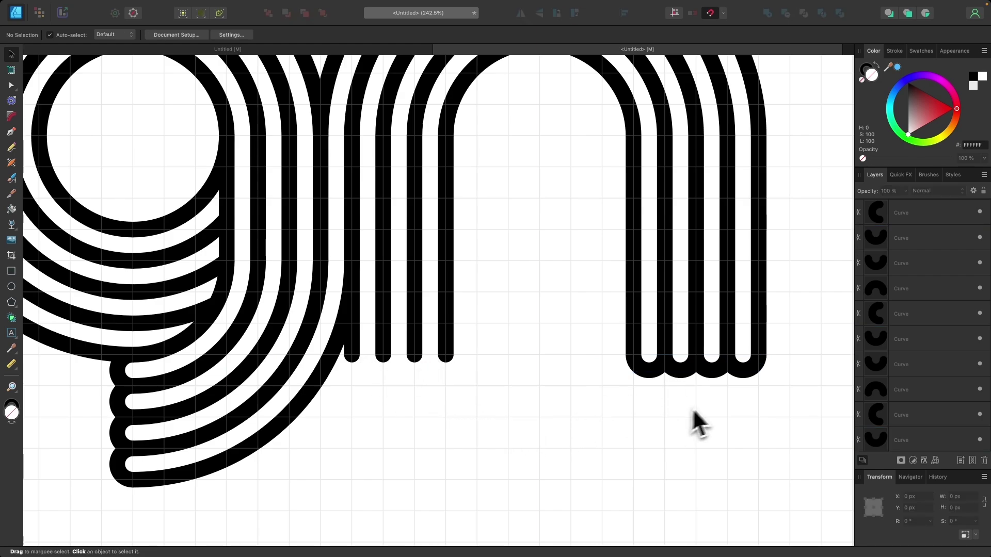
left_click_drag(741, 411, 624, 320)
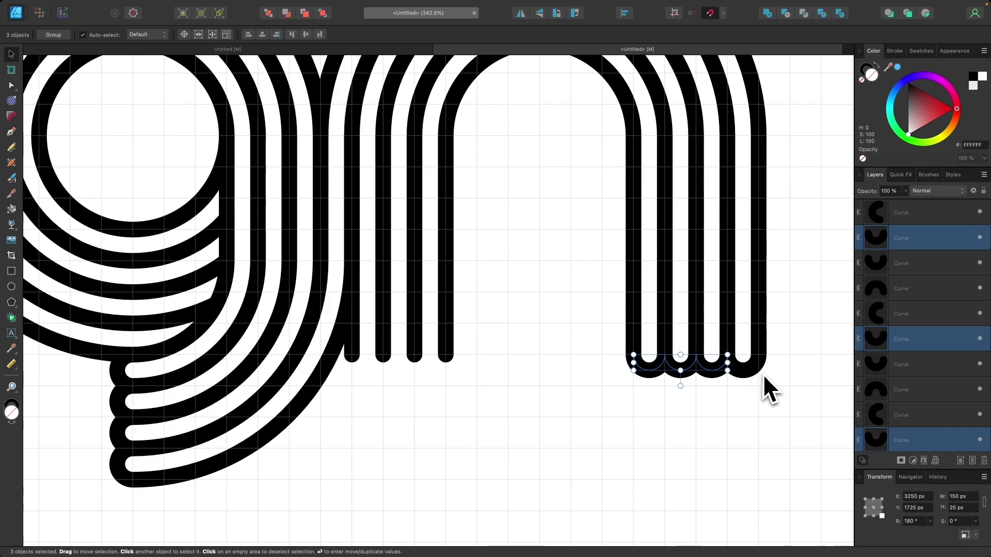
left_click_drag(723, 377, 436, 374)
scroll(519, 404, "down", 10)
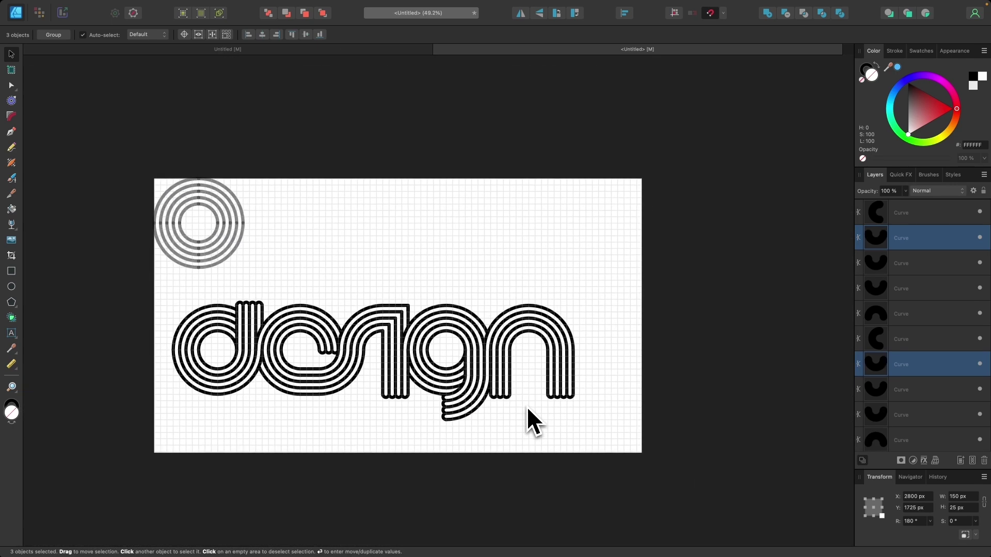
scroll(447, 417, "up", 2)
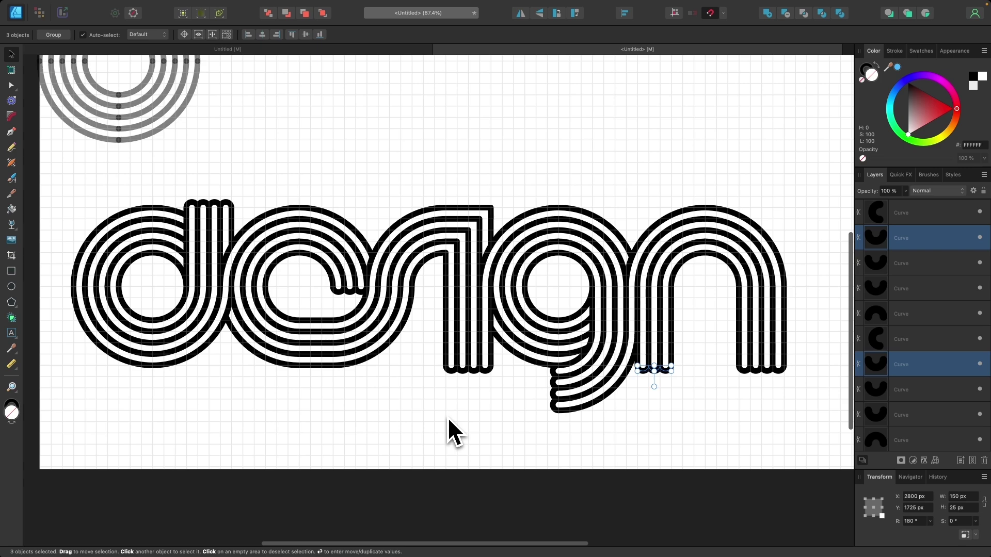
scroll(447, 417, "down", 1)
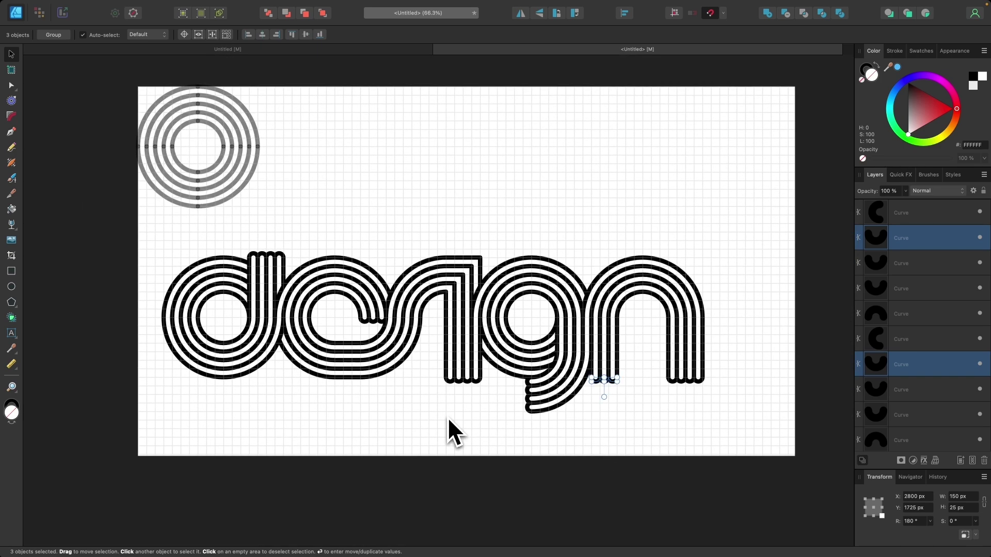
left_click(445, 408)
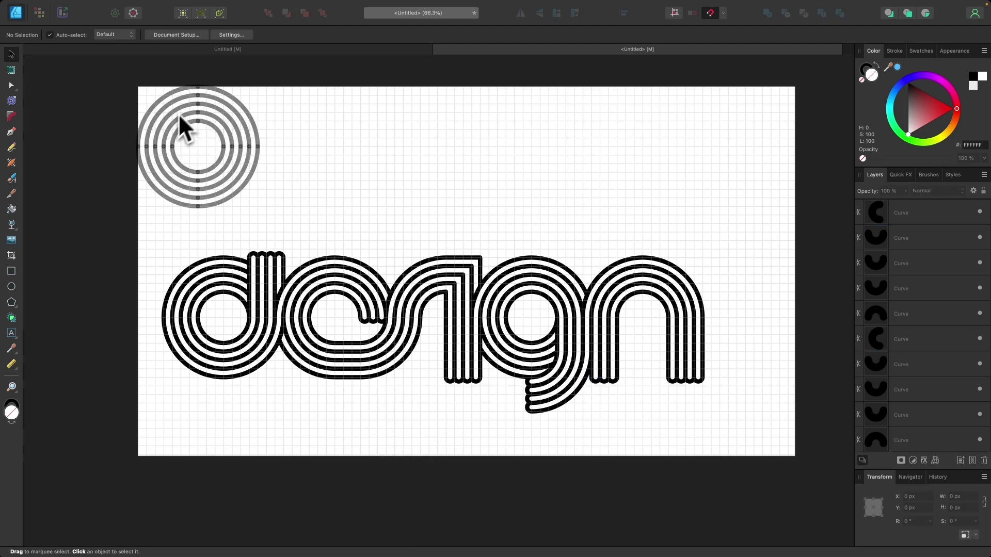
Step: Select all pieces of the lettering without the gray circle guide and combine them with Merge Curves
scroll(380, 432, "right", 2)
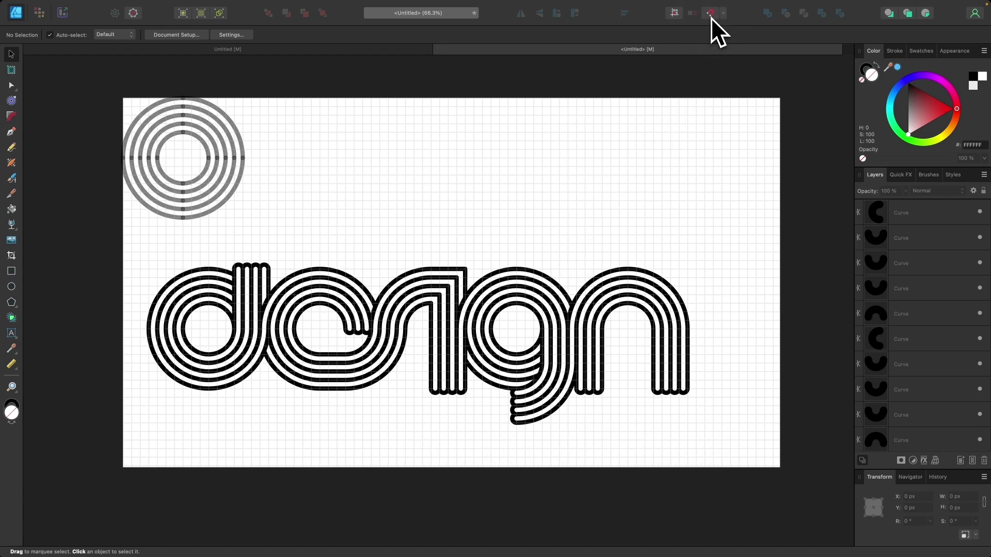
left_click_drag(742, 462, 113, 250)
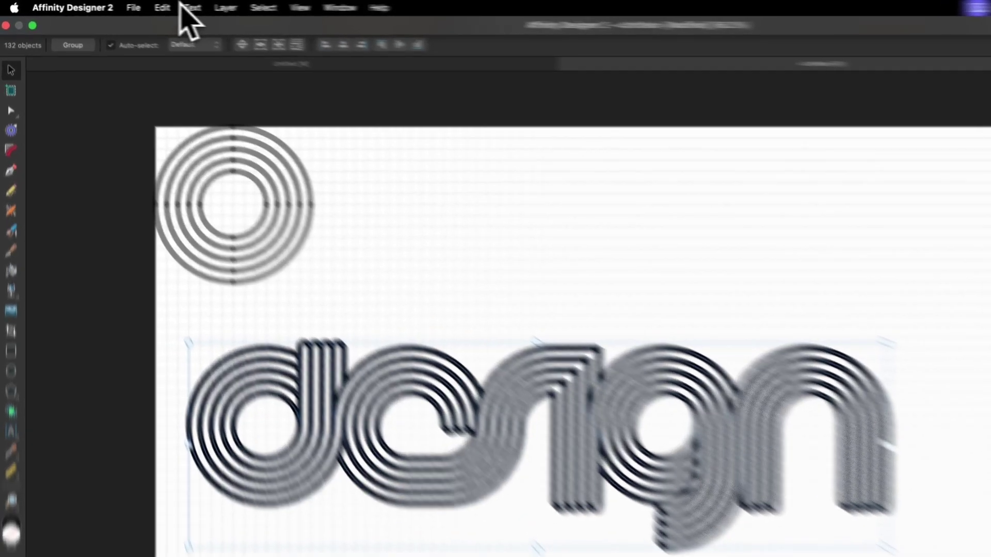
left_click(176, 6)
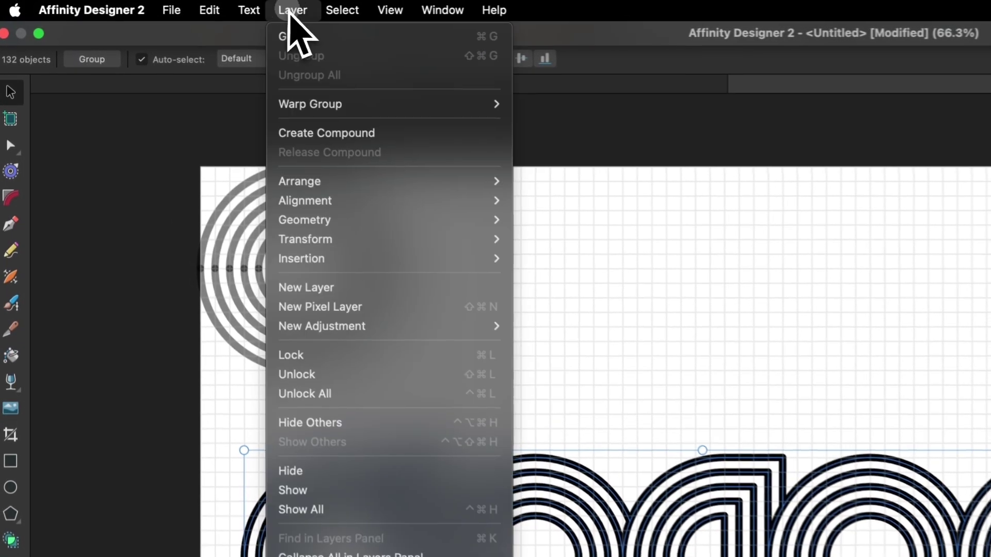
mouse_move(403, 220)
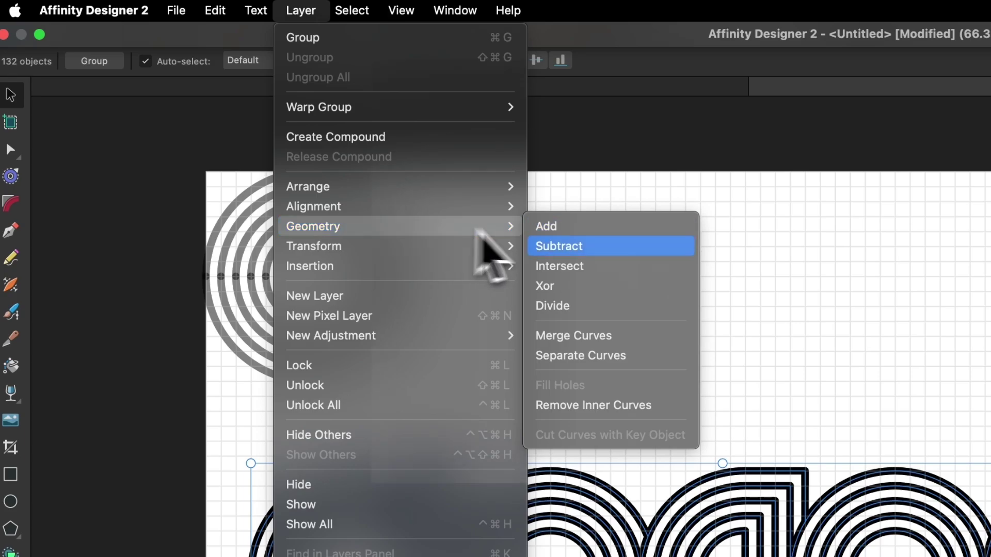
left_click(618, 336)
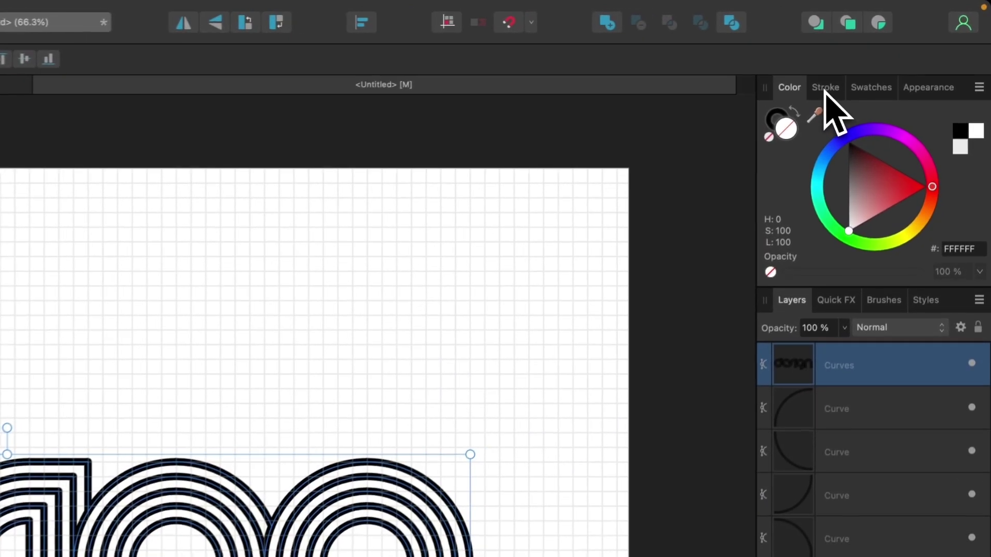
Step: Try narrowing the merged lettering, undo the resize, and enable Scale with object for its stroke
left_click(824, 88)
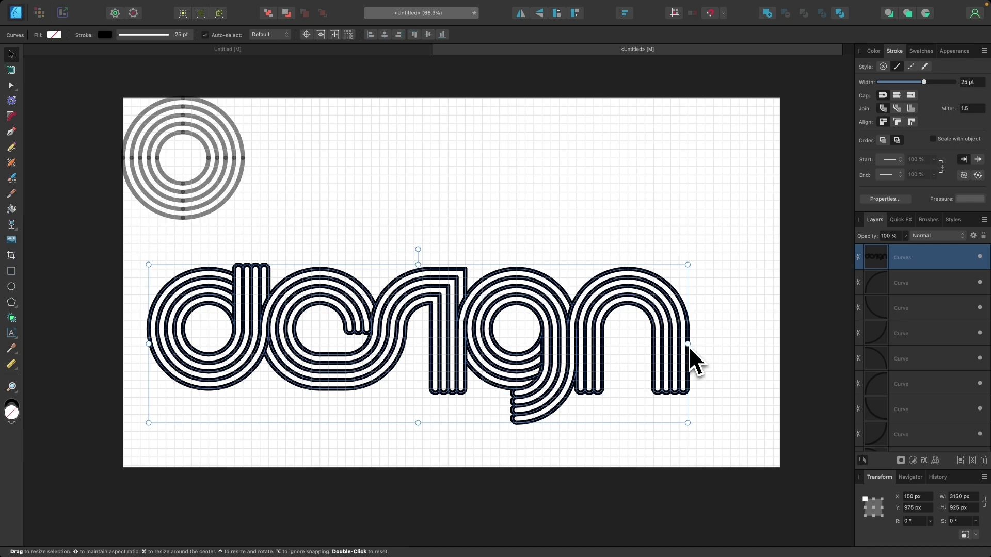
left_click_drag(690, 345, 452, 367)
key("super+z")
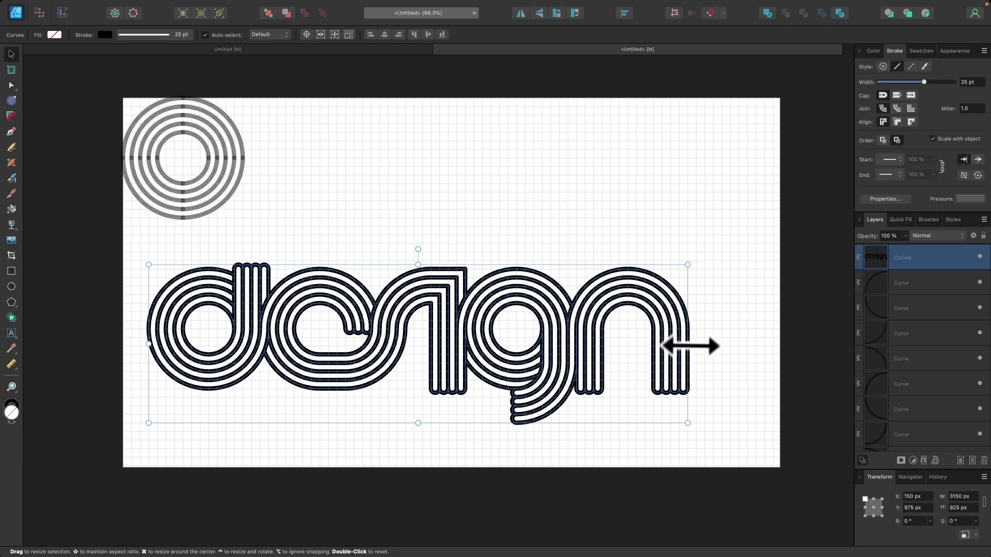
Step: Scale the merged lettering down proportionally to about 2186 px wide and move it near the page's centre
mouse_move(687, 345)
left_mouse_down()
mouse_move(449, 354)
mouse_move(637, 364)
mouse_move(529, 373)
left_mouse_up()
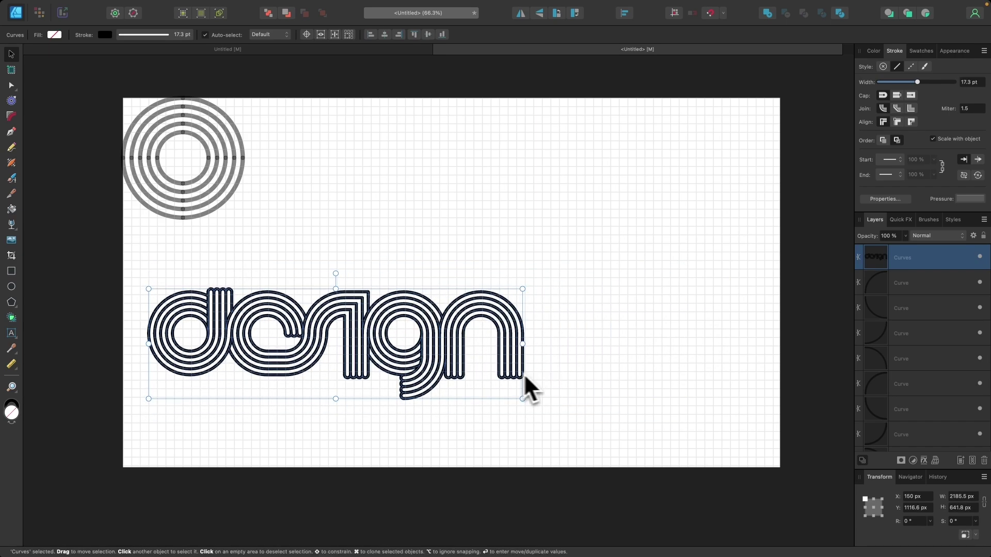
left_click_drag(425, 371, 514, 343)
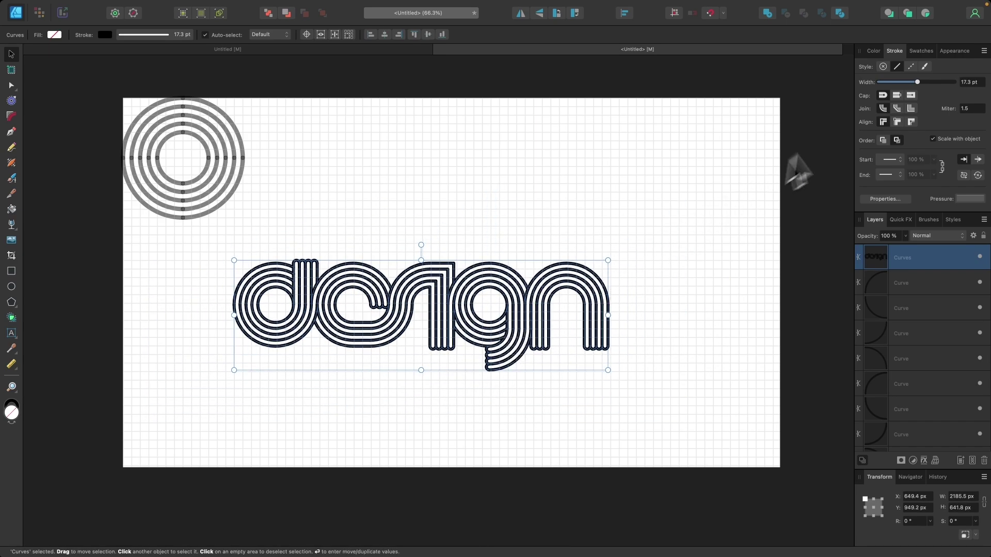
Step: Set the lettering's stroke colour to white (FFFFFF)
left_click(872, 51)
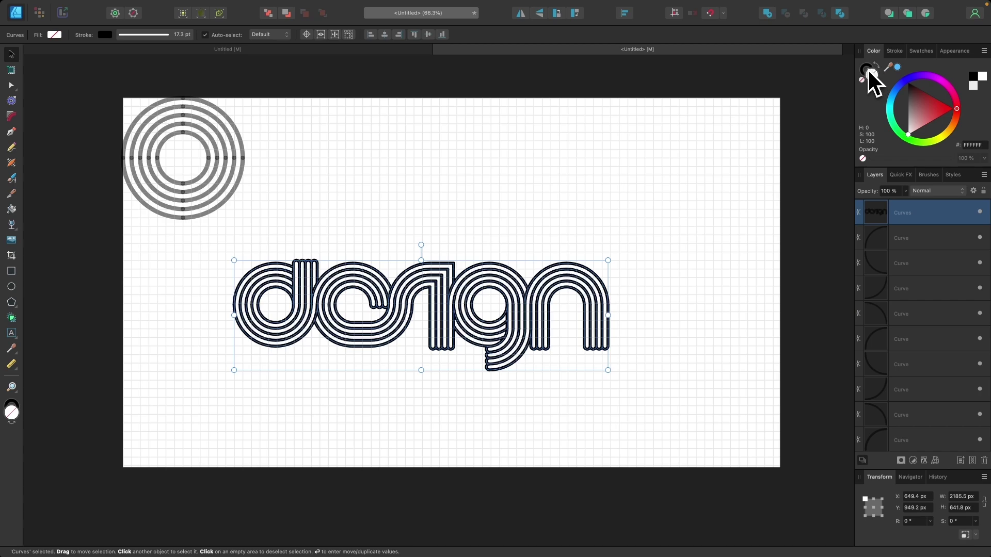
left_click(867, 69)
mouse_move(909, 95)
left_mouse_down()
mouse_move(921, 113)
mouse_move(891, 151)
mouse_move(940, 136)
mouse_move(928, 151)
mouse_move(909, 135)
left_mouse_up()
Step: Move the white lettering off the page onto the dark area to its left and deselect it
scroll(488, 268, "left", 10)
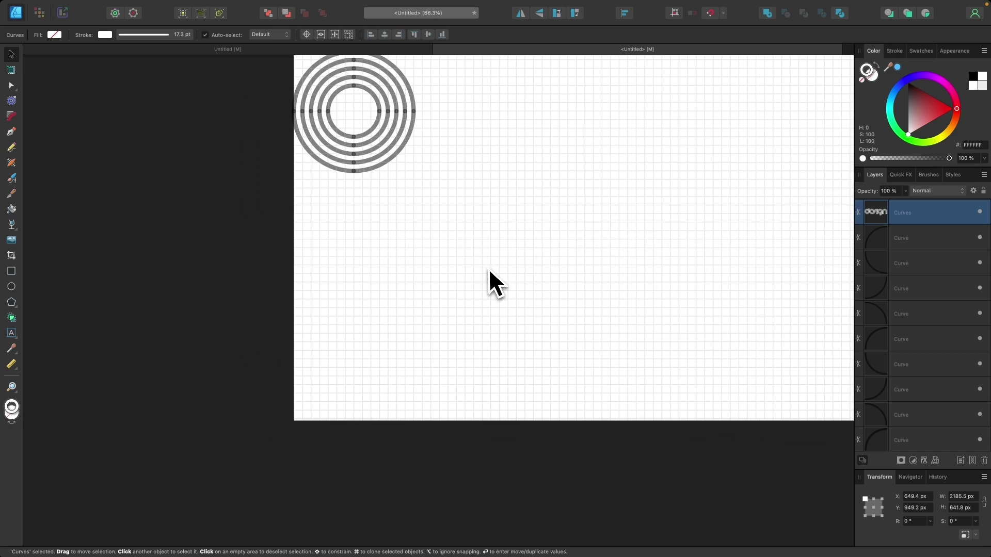
left_click_drag(707, 261, 172, 336)
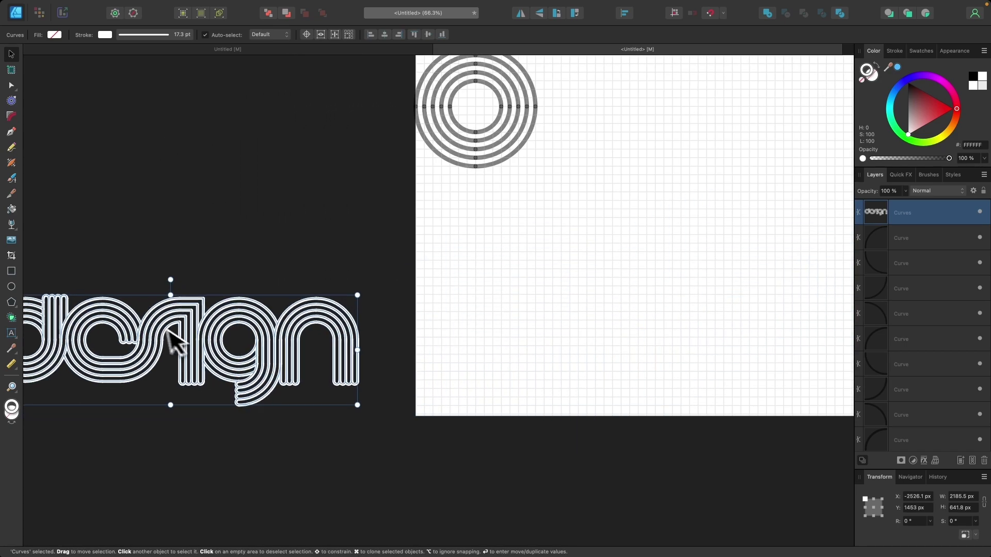
scroll(162, 327, "left", 5)
scroll(163, 330, "left", 3)
left_click(260, 294)
scroll(274, 369, "up", 3)
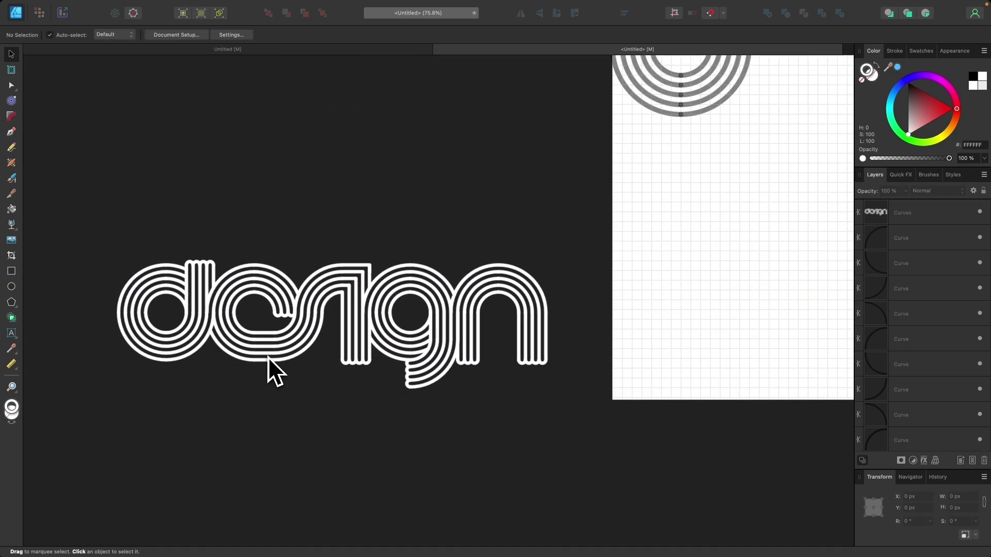
Step: Make the lettering's stroke slightly thinner and deselect it
left_click(354, 285)
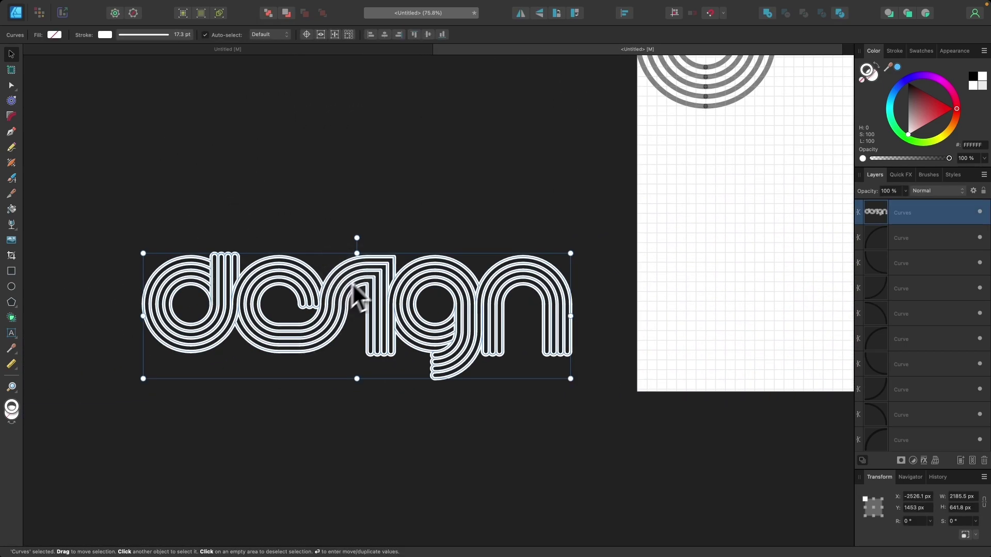
left_click(896, 51)
scroll(316, 215, "up", 3)
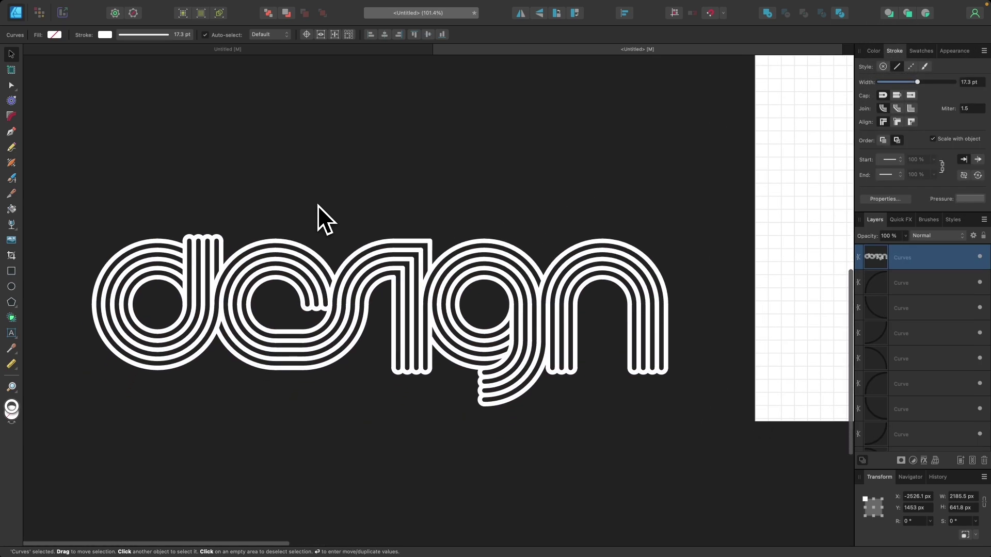
scroll(317, 215, "down", 2)
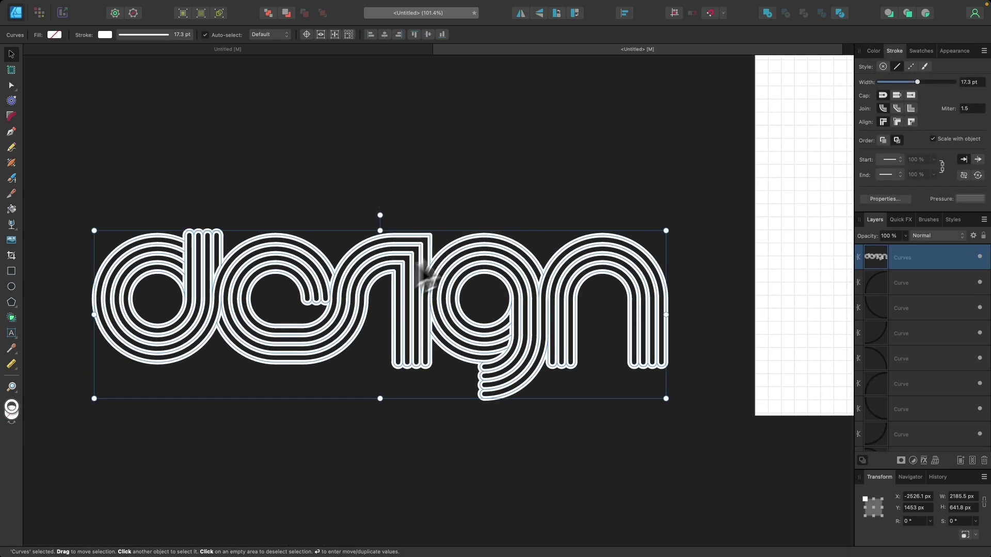
mouse_move(917, 82)
left_mouse_down()
mouse_move(896, 82)
mouse_move(926, 86)
mouse_move(905, 89)
mouse_move(913, 92)
left_mouse_up()
scroll(528, 206, "down", 3)
left_click(493, 152)
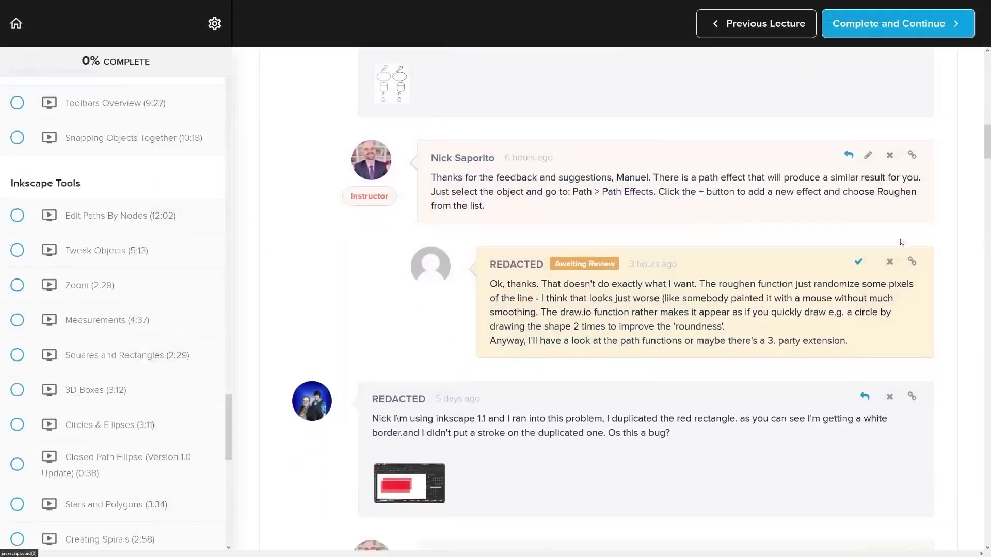
scroll(900, 239, "down", 10)
scroll(924, 237, "down", 7)
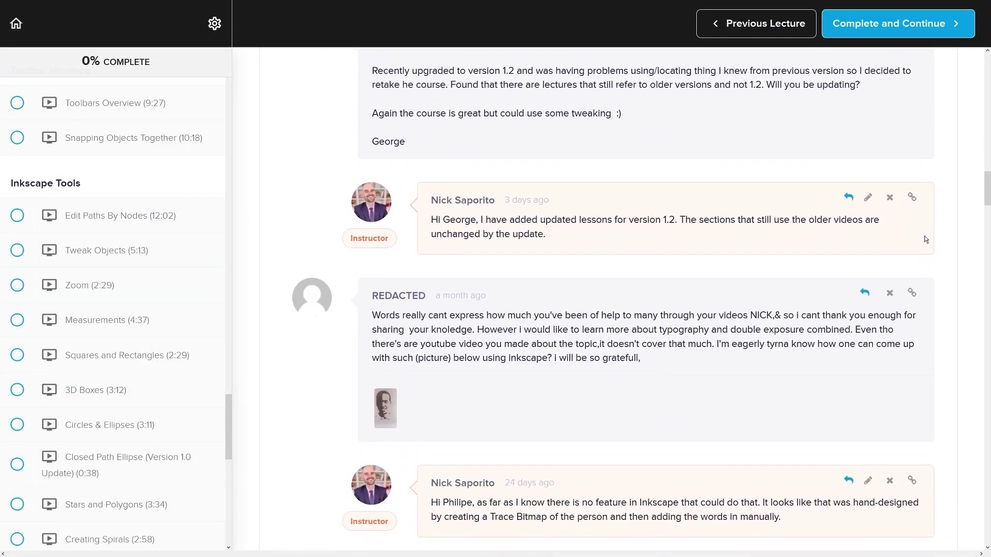